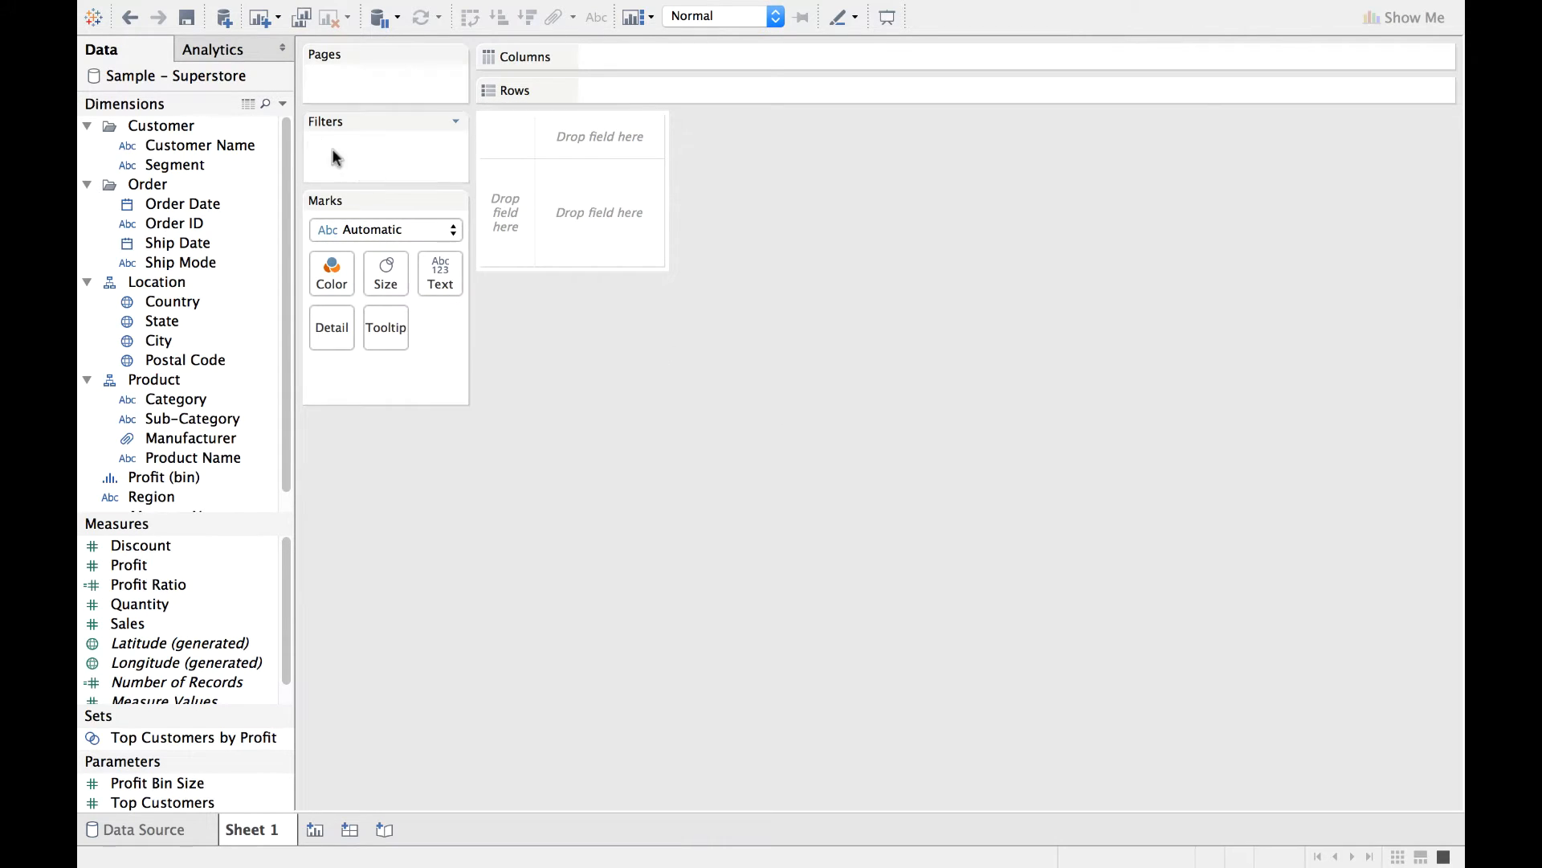
# Add the Sample Coffee Chain data source alongside Sample - Superstore and make Sample Coffee Chain the active source.
pyautogui.click(224, 17)
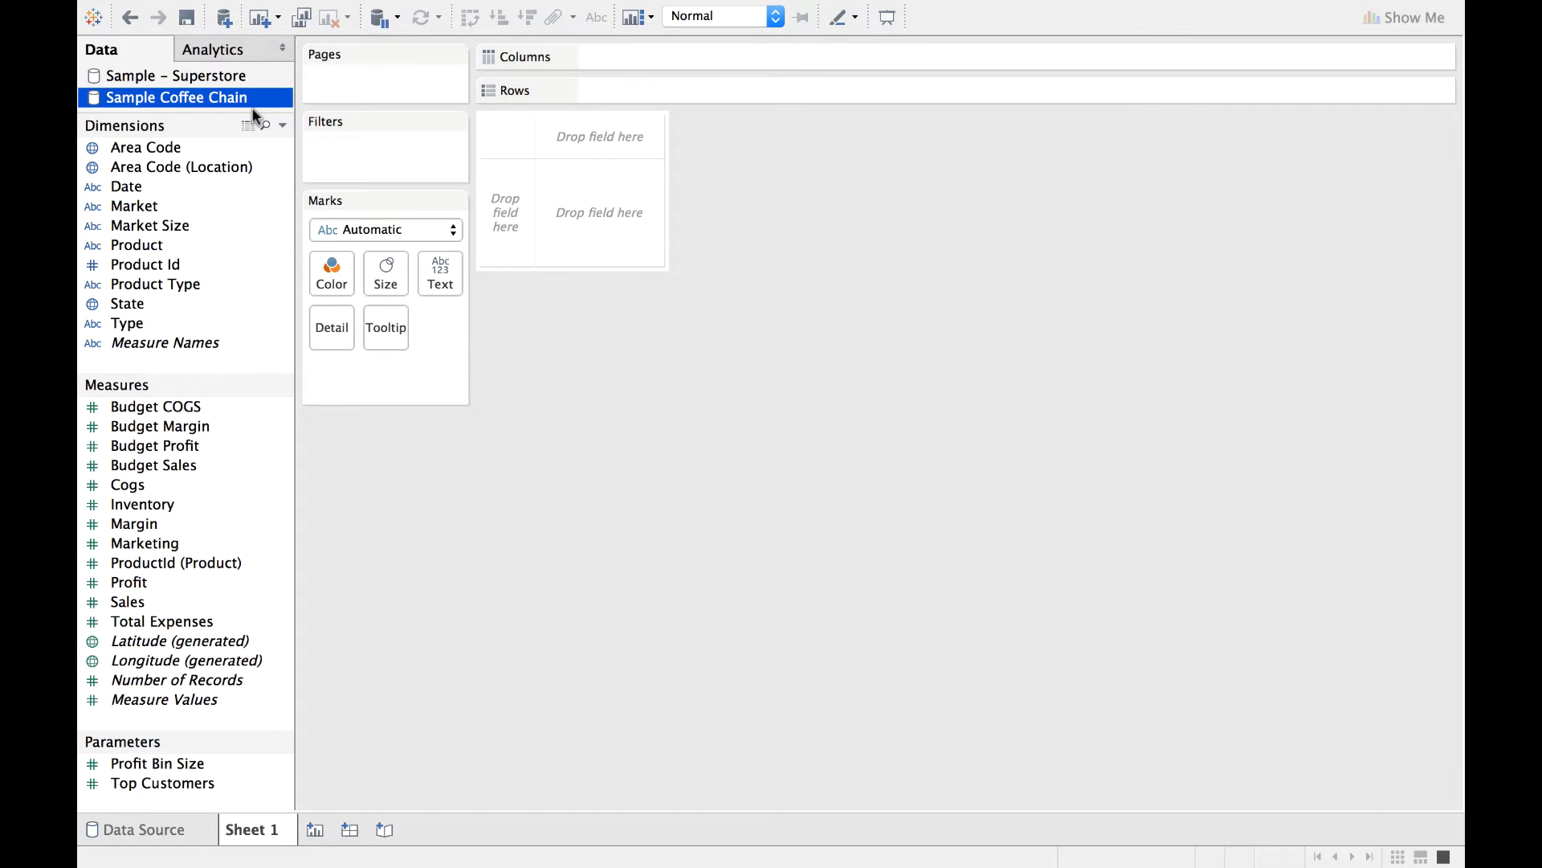
pyautogui.click(193, 75)
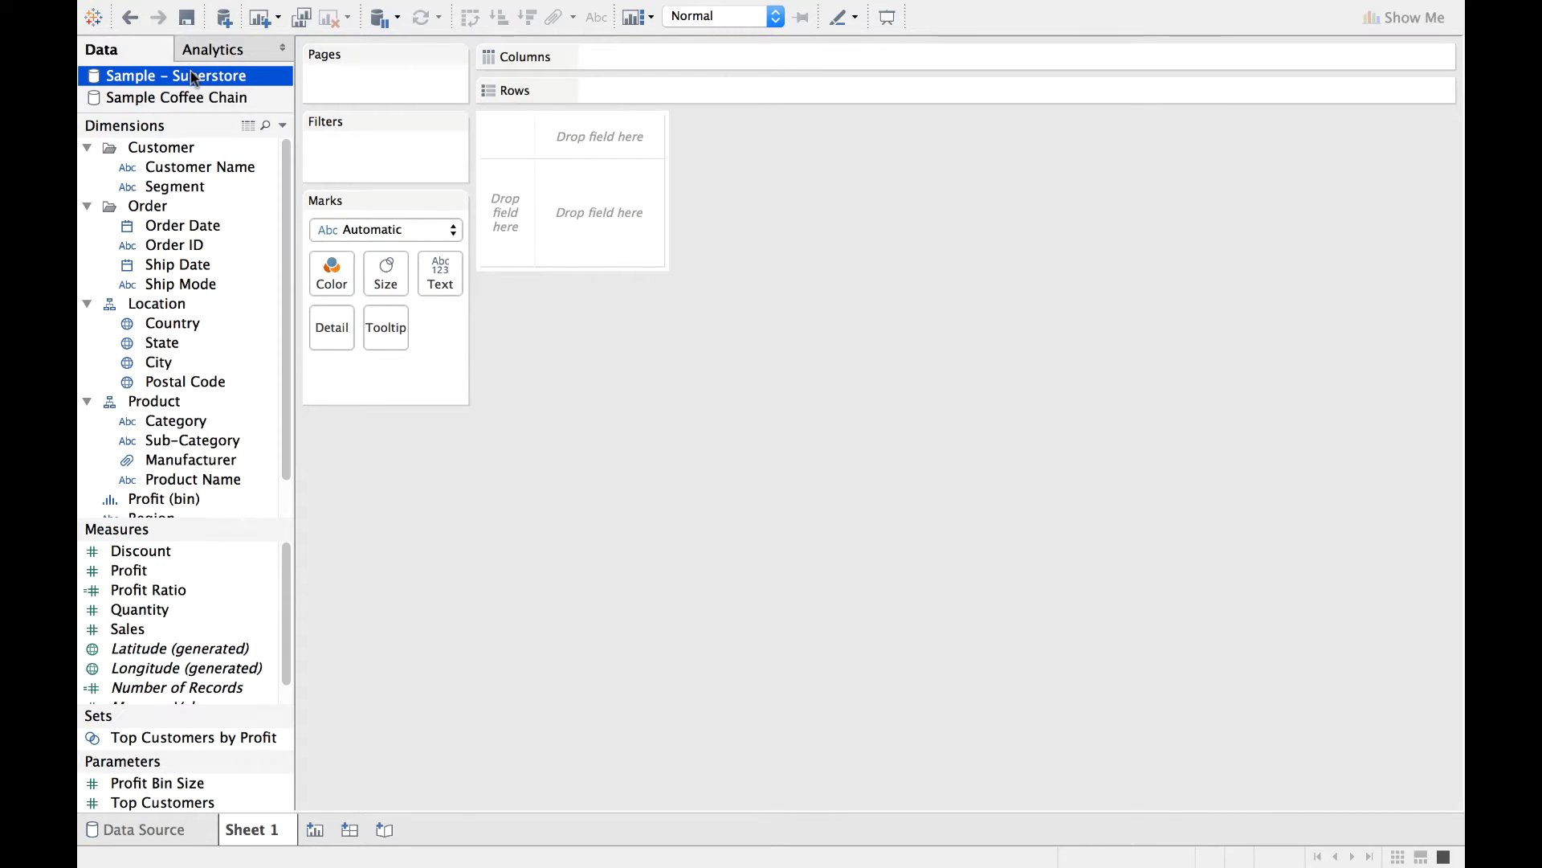
pyautogui.click(218, 104)
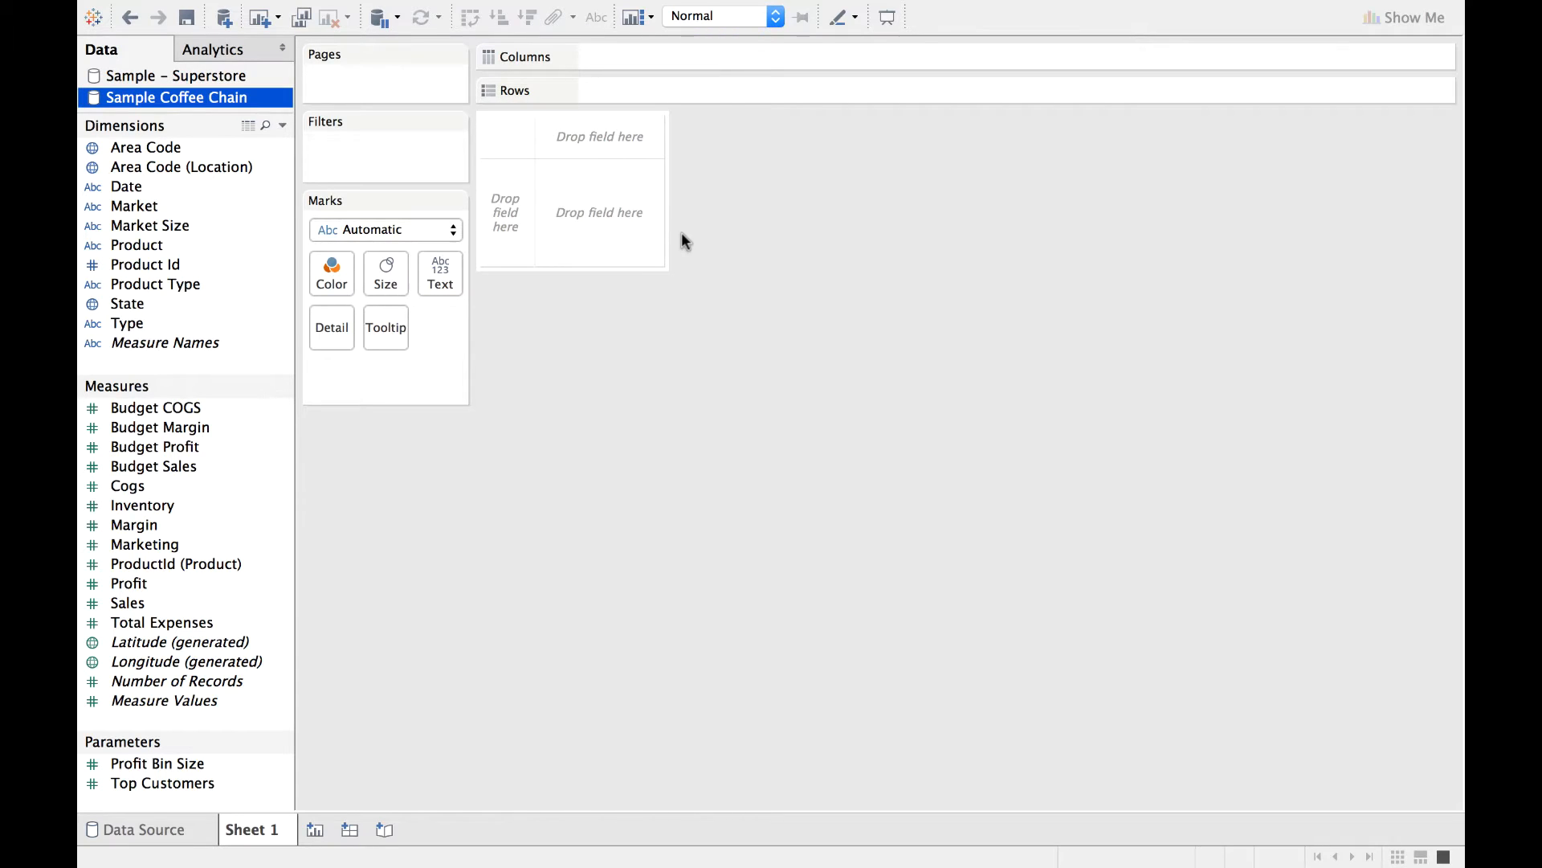
# Create a group from the Product dimension that combines Amaretto, Decaf Irish Cream and Mint.
pyautogui.rightClick(216, 247)
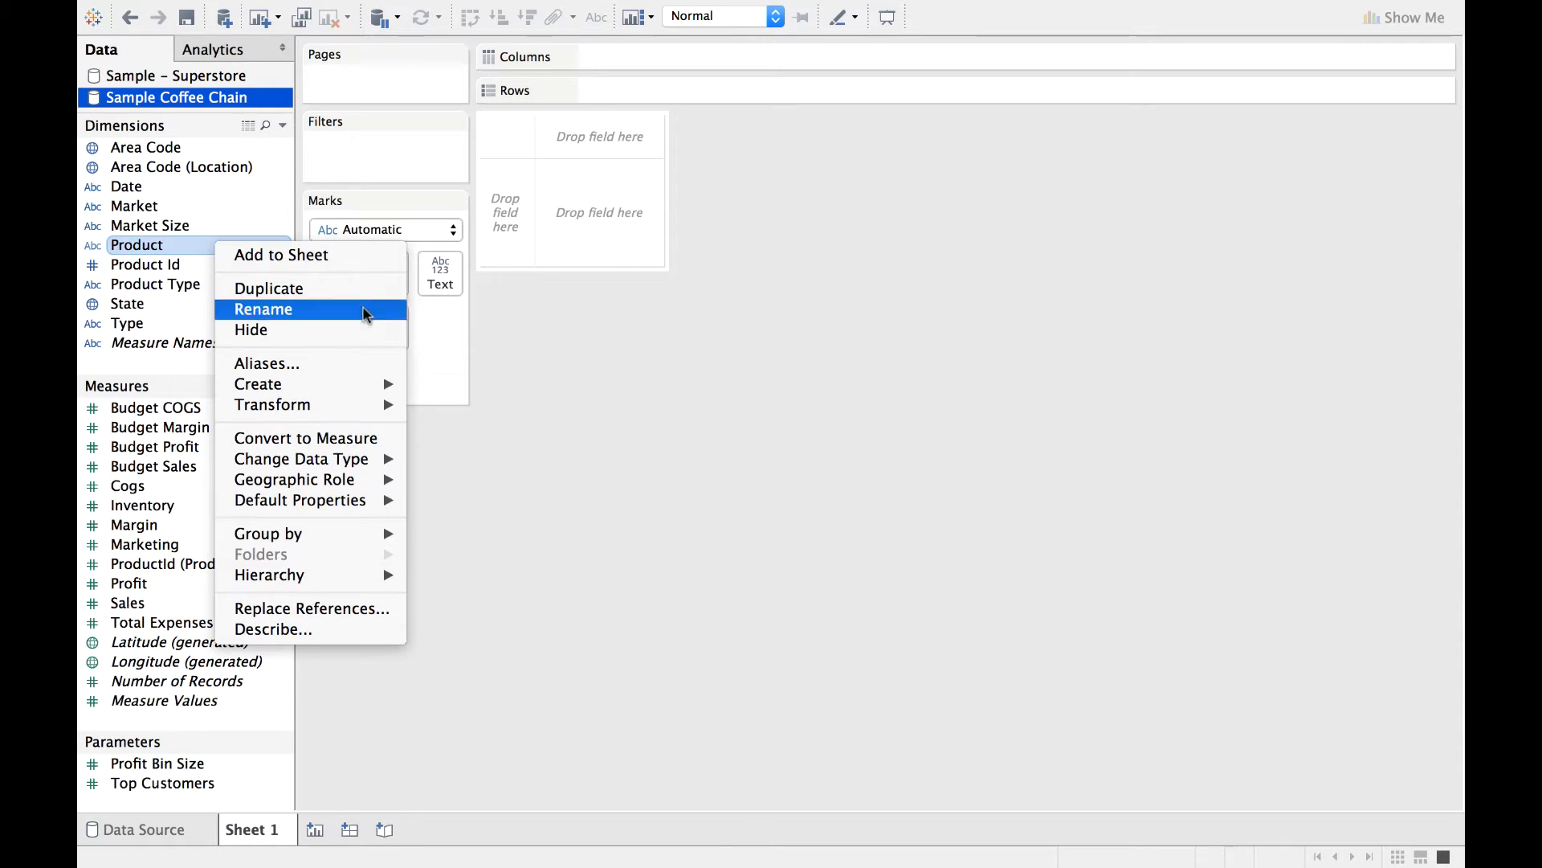
pyautogui.moveTo(385, 387)
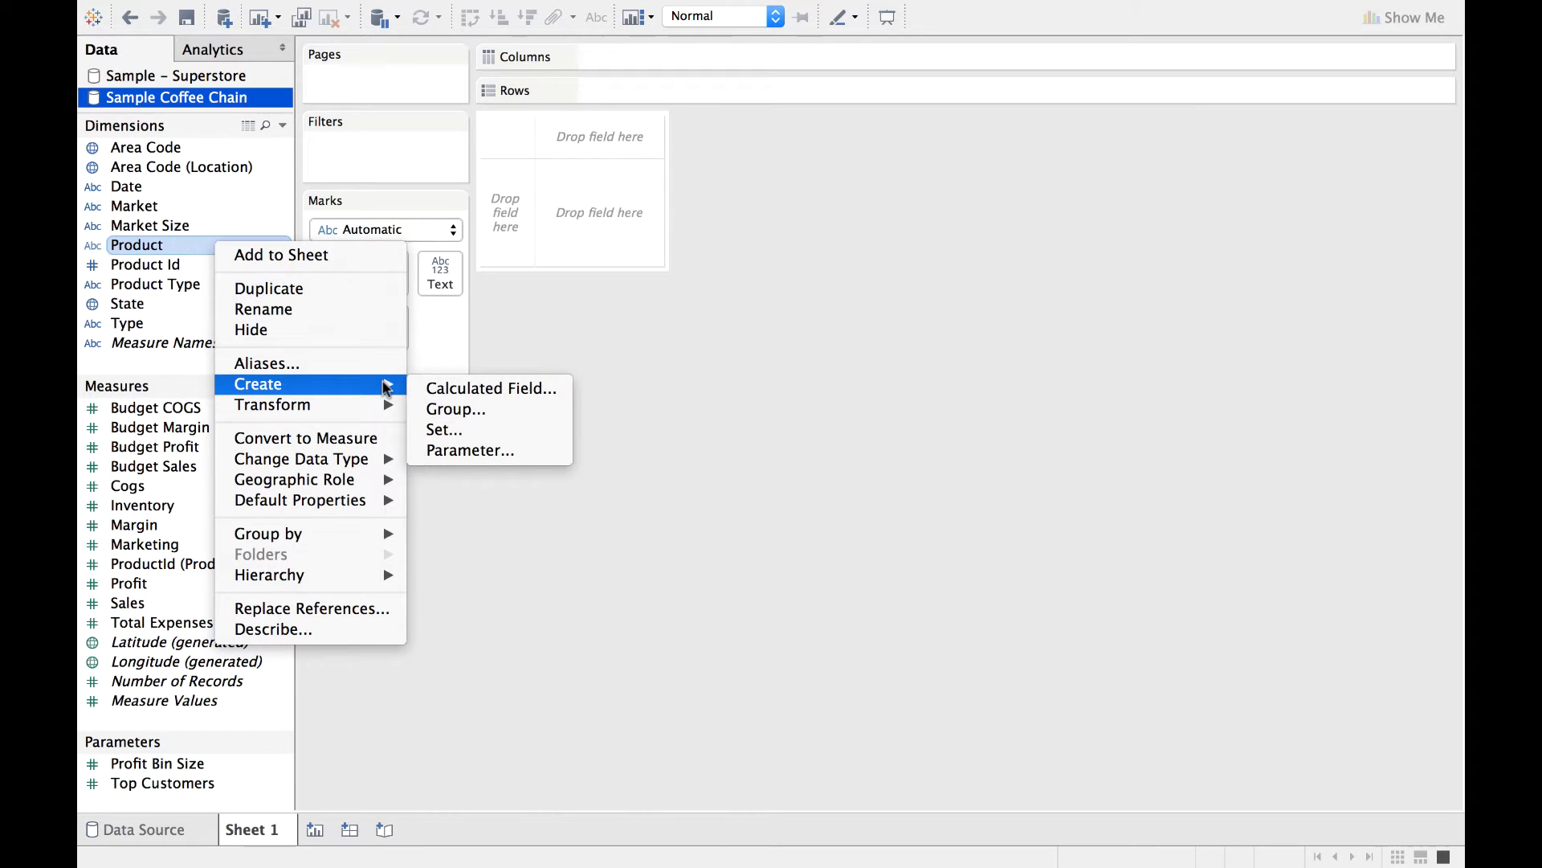
pyautogui.click(485, 409)
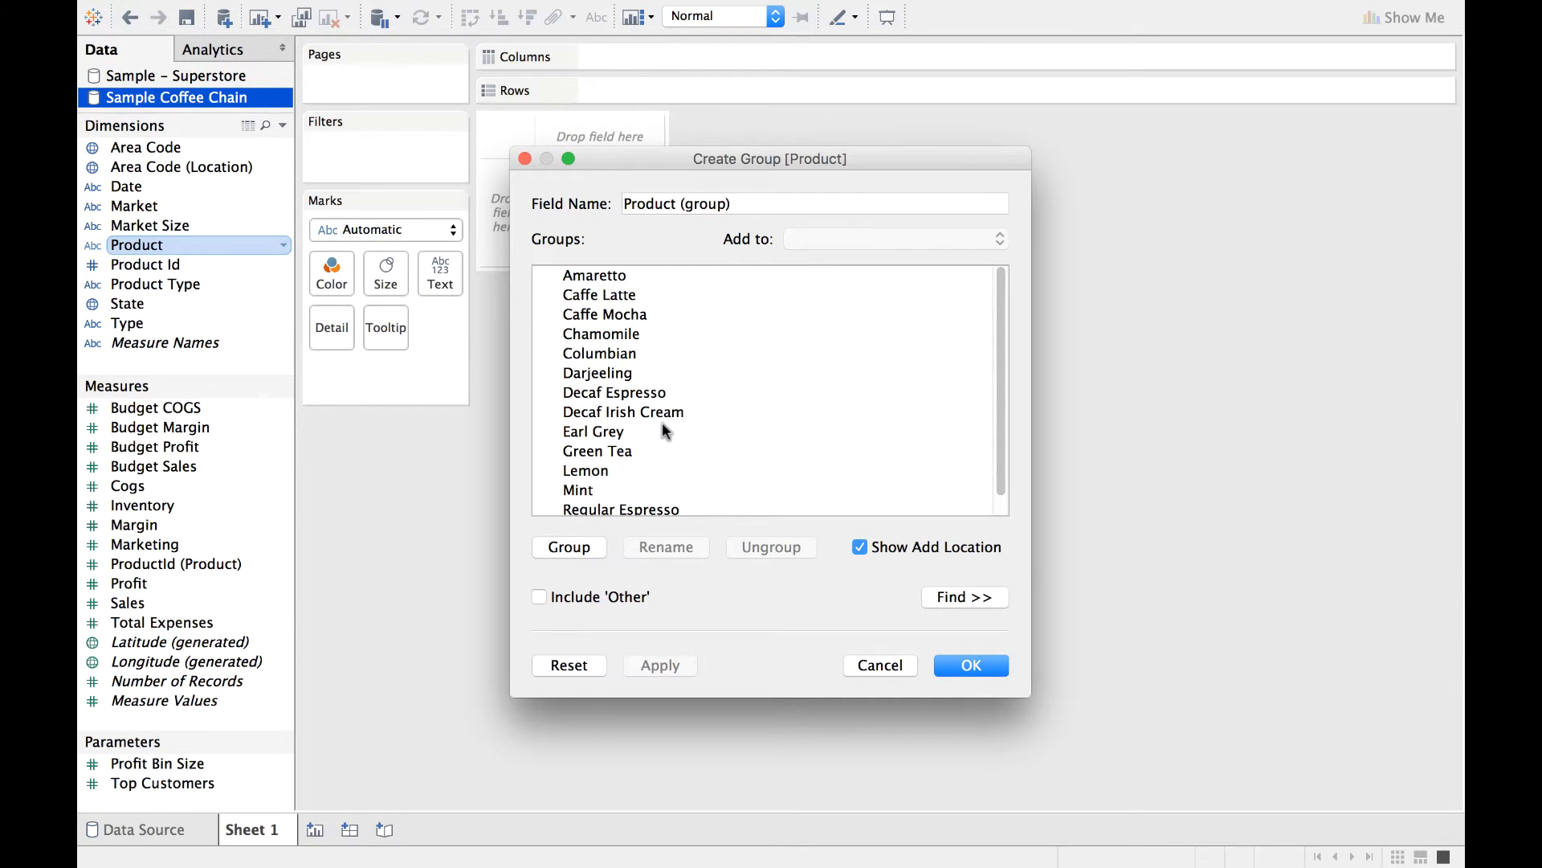
pyautogui.click(608, 277)
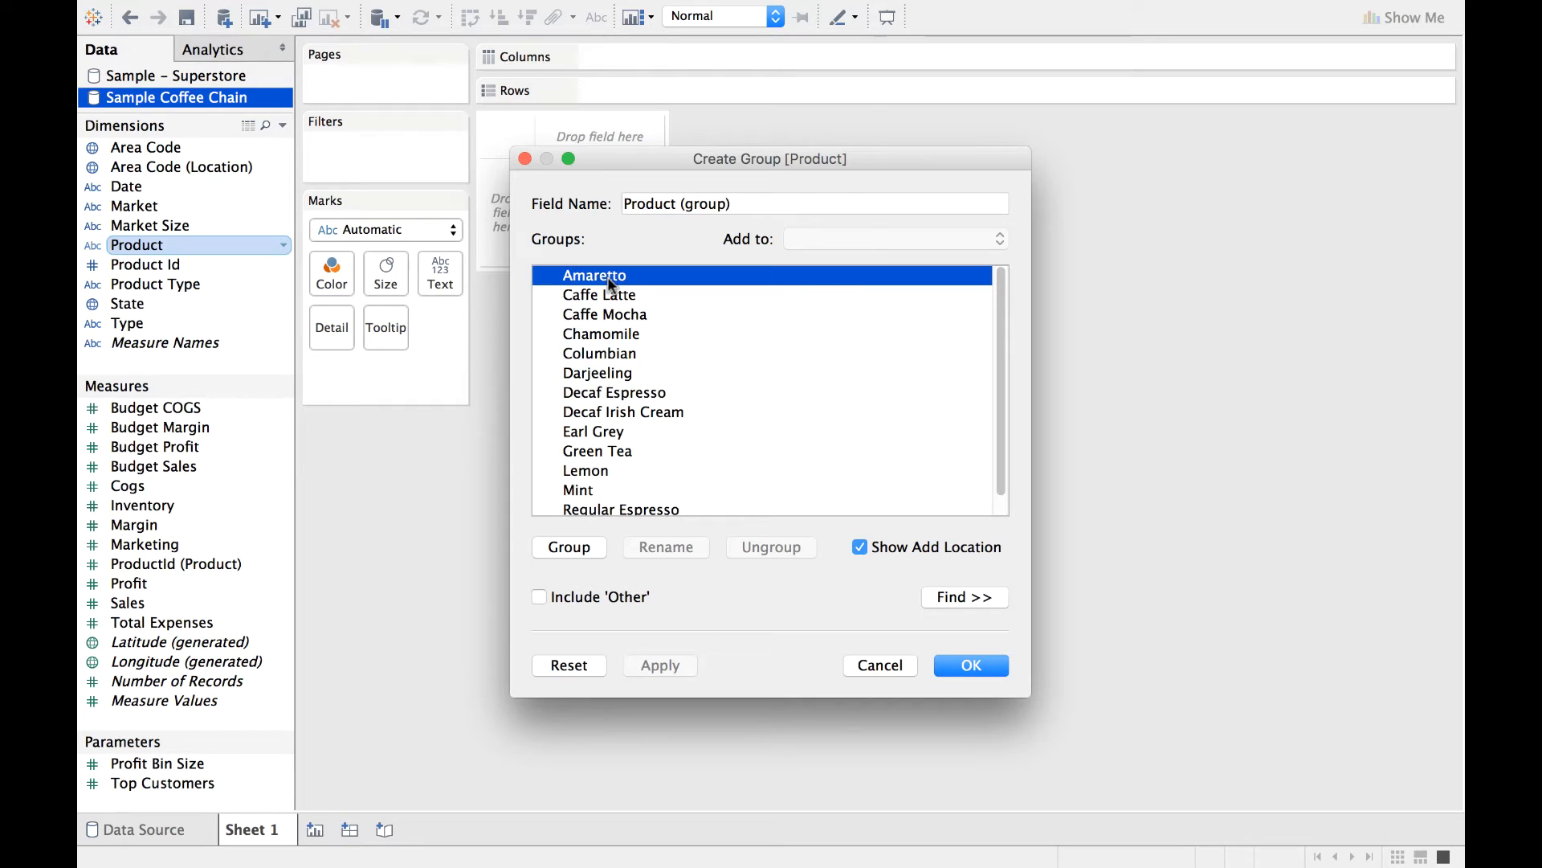
pyautogui.keyDown('super'); pyautogui.click(645, 410); pyautogui.keyUp('super')
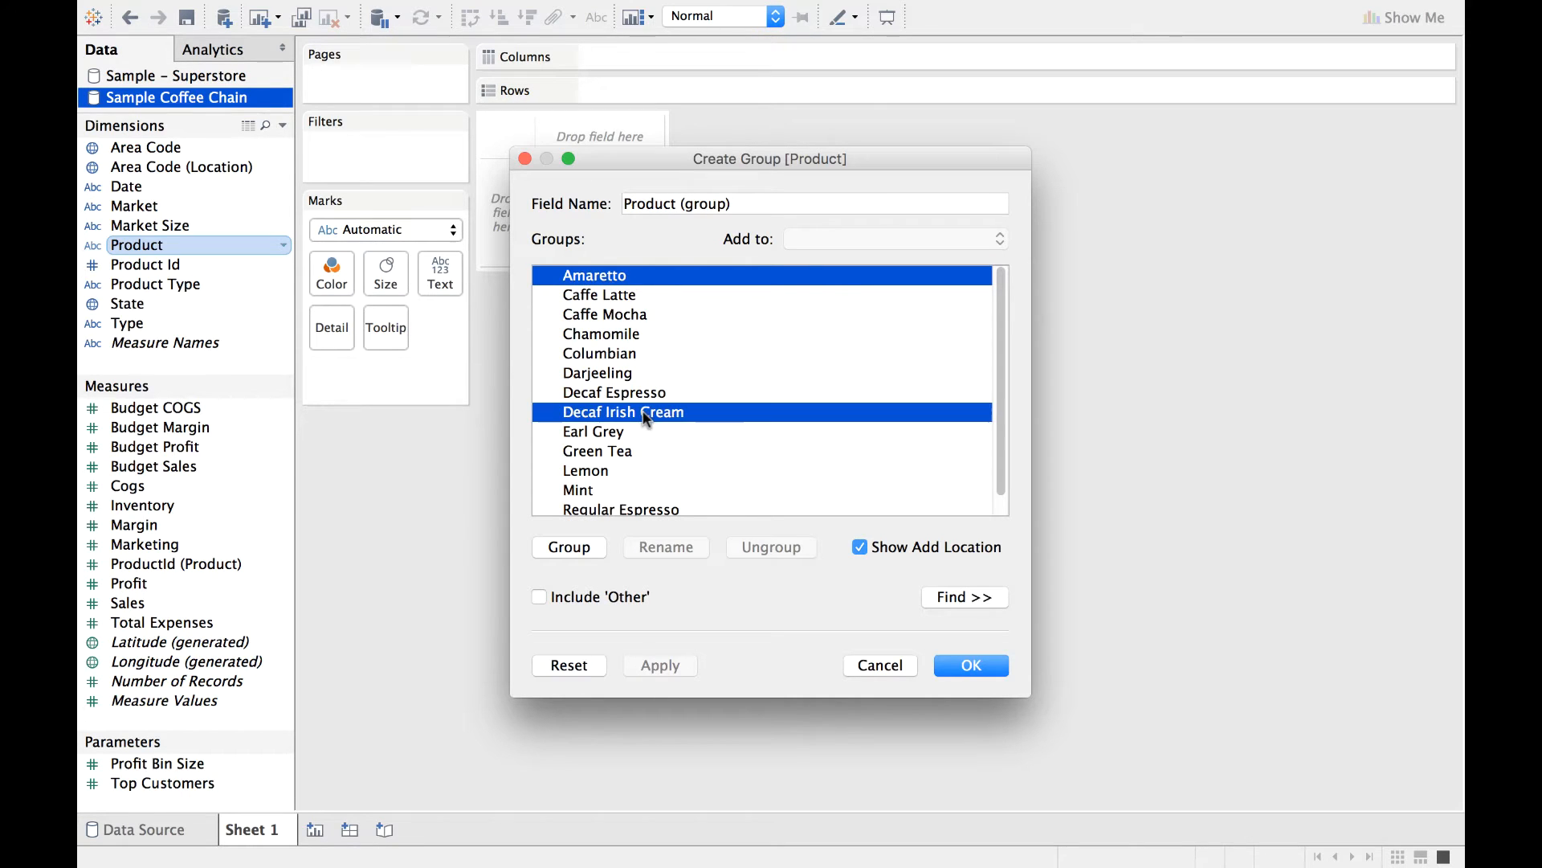
pyautogui.scroll(-1, 754, 461)
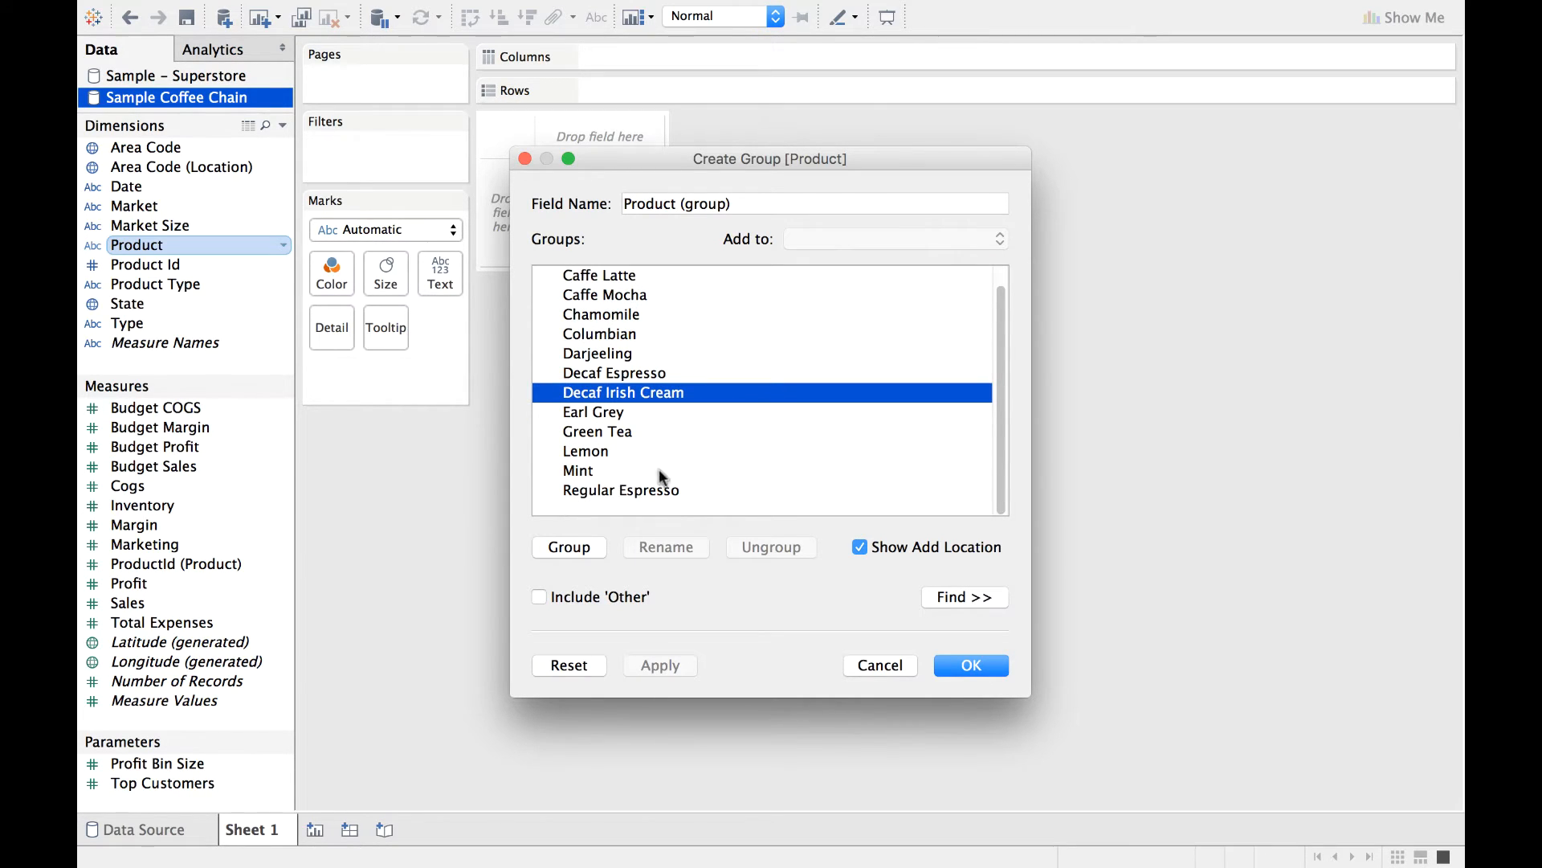
pyautogui.keyDown('super'); pyautogui.click(608, 474); pyautogui.keyUp('super')
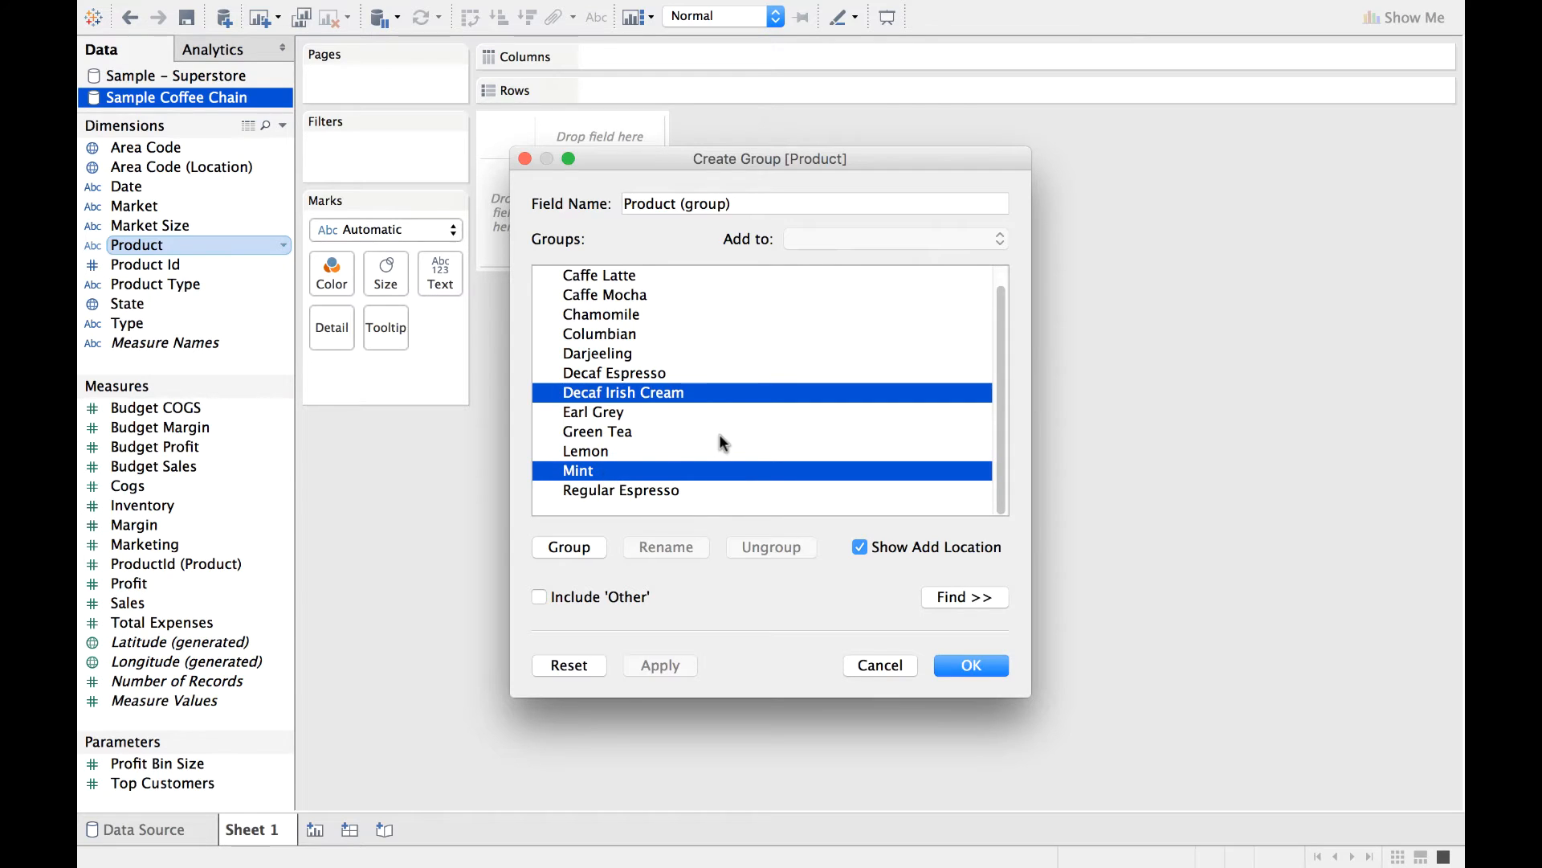
pyautogui.scroll(1, 719, 441)
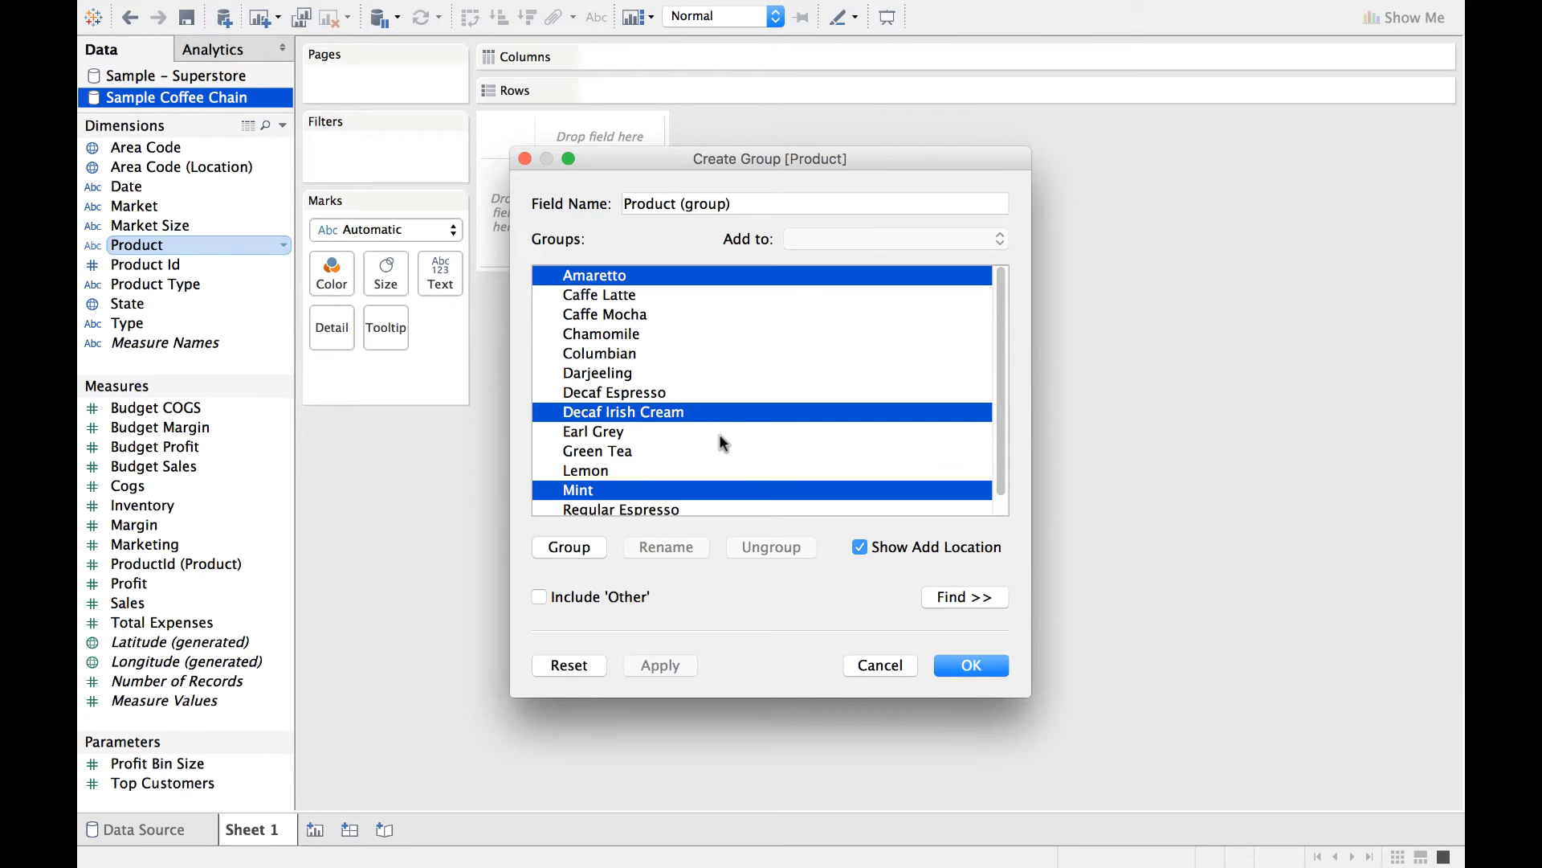
pyautogui.scroll(-1, 720, 442)
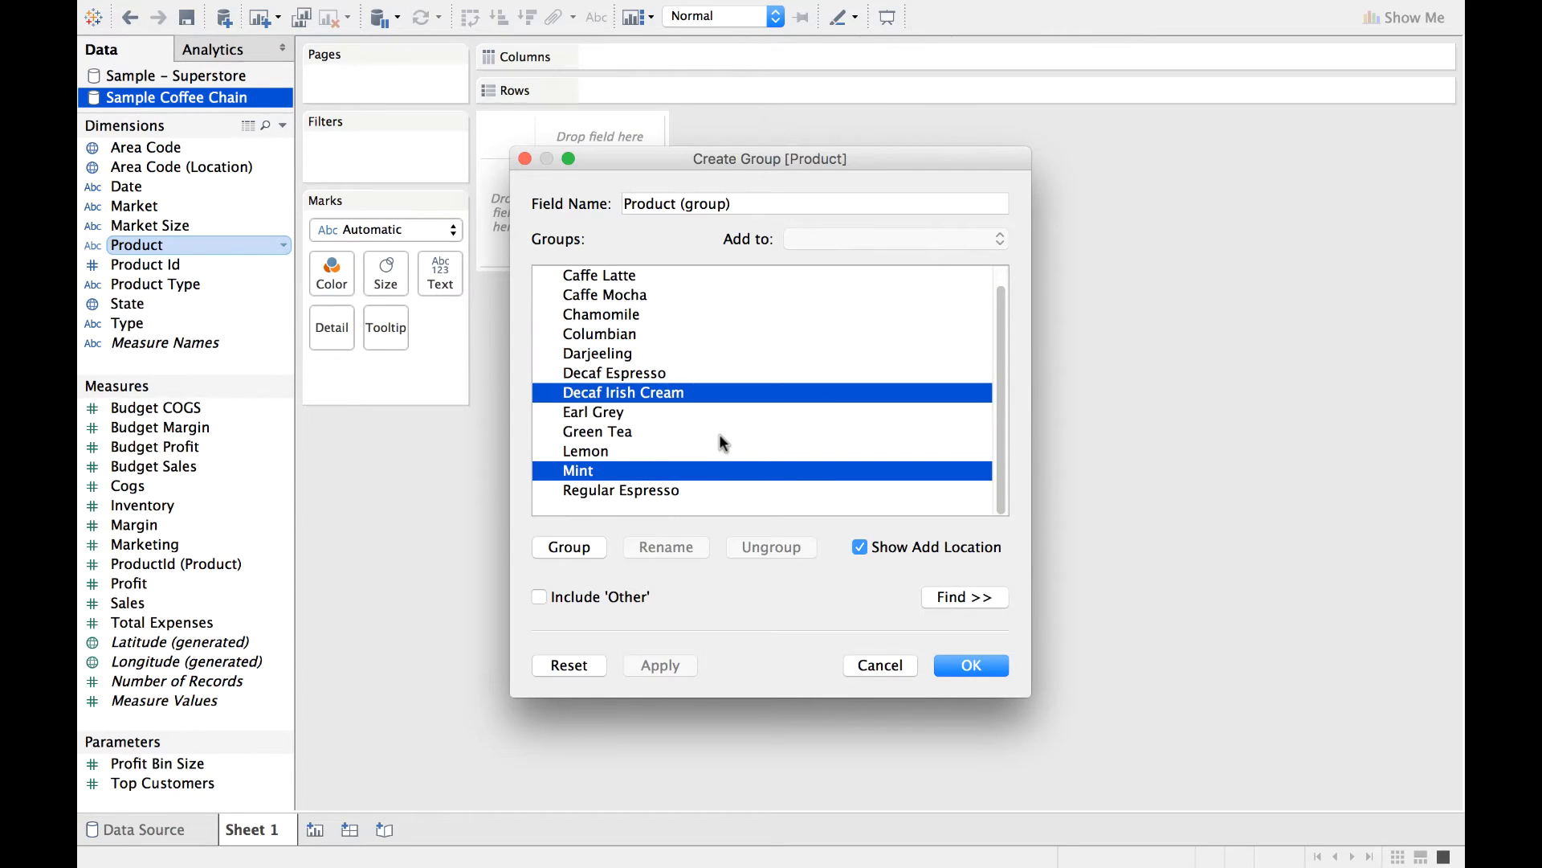
pyautogui.click(569, 547)
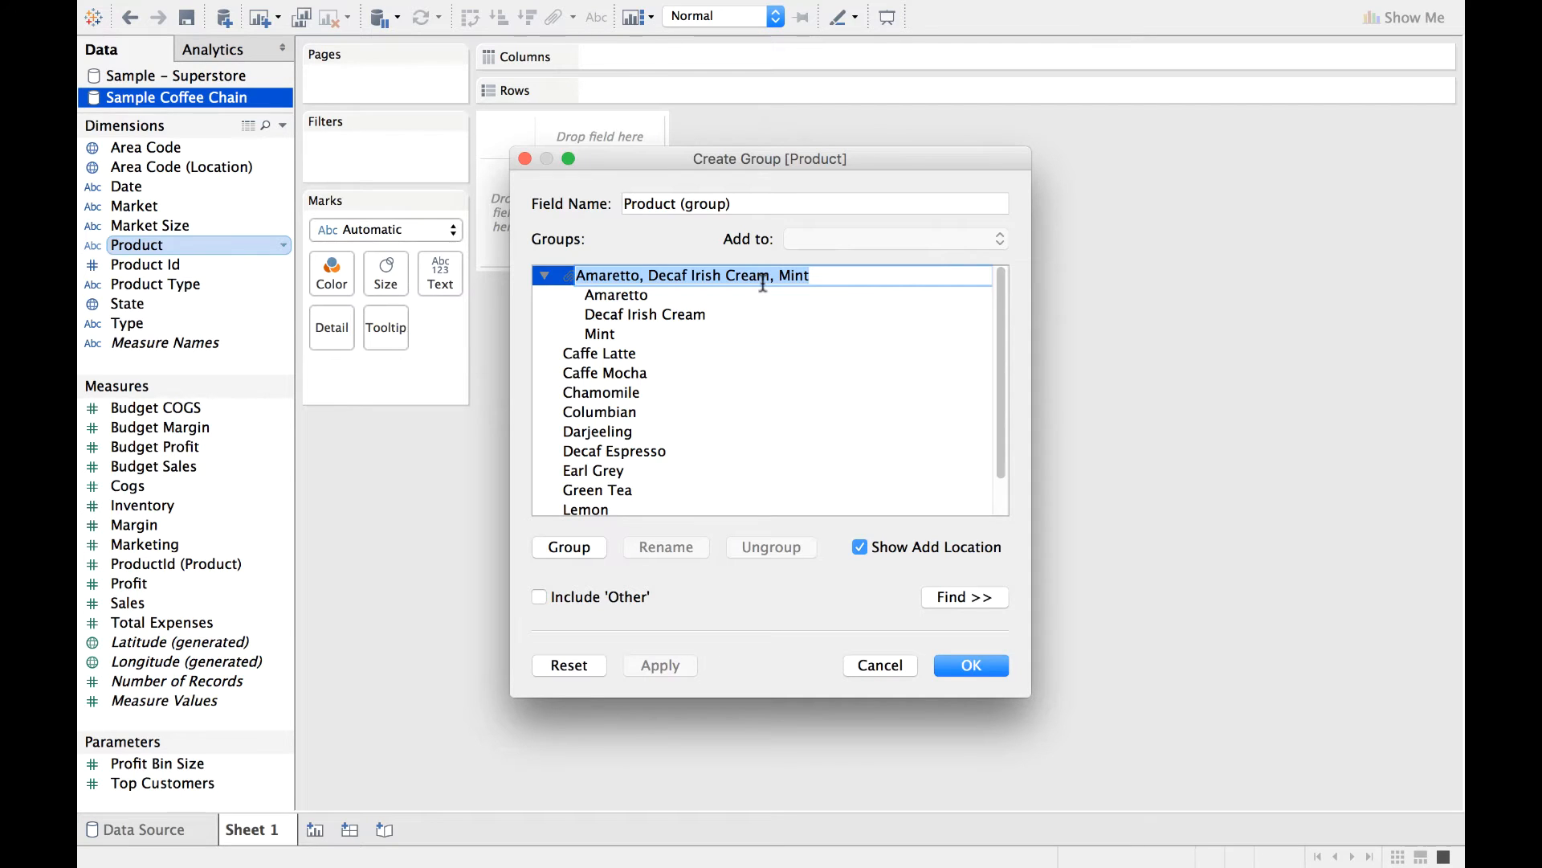
# Name the new product group Dessert and save the grouped field.
pyautogui.write('Dessert')
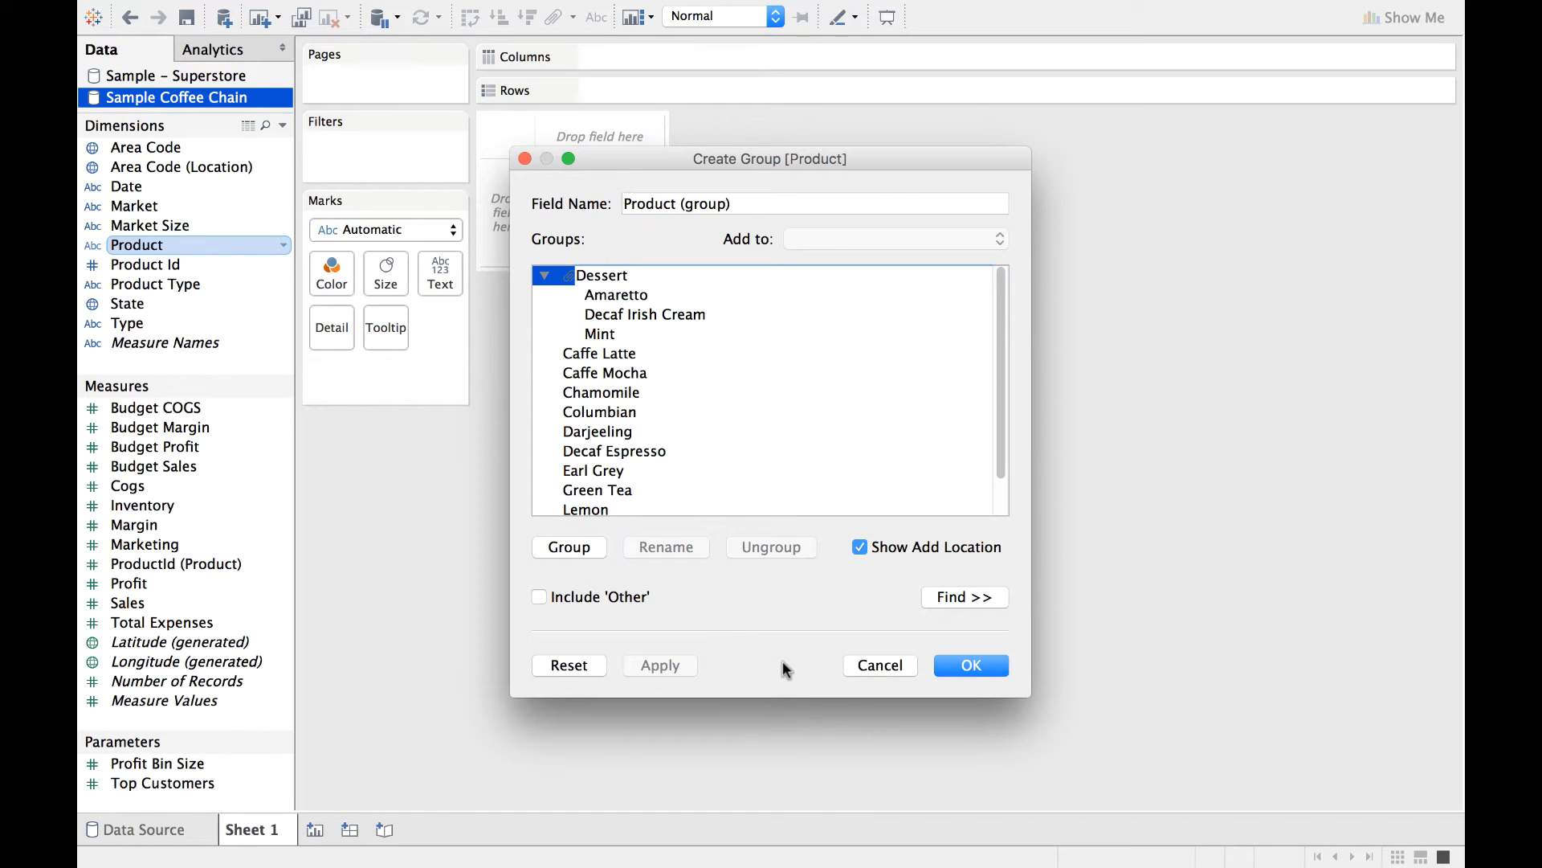
pyautogui.click(745, 356)
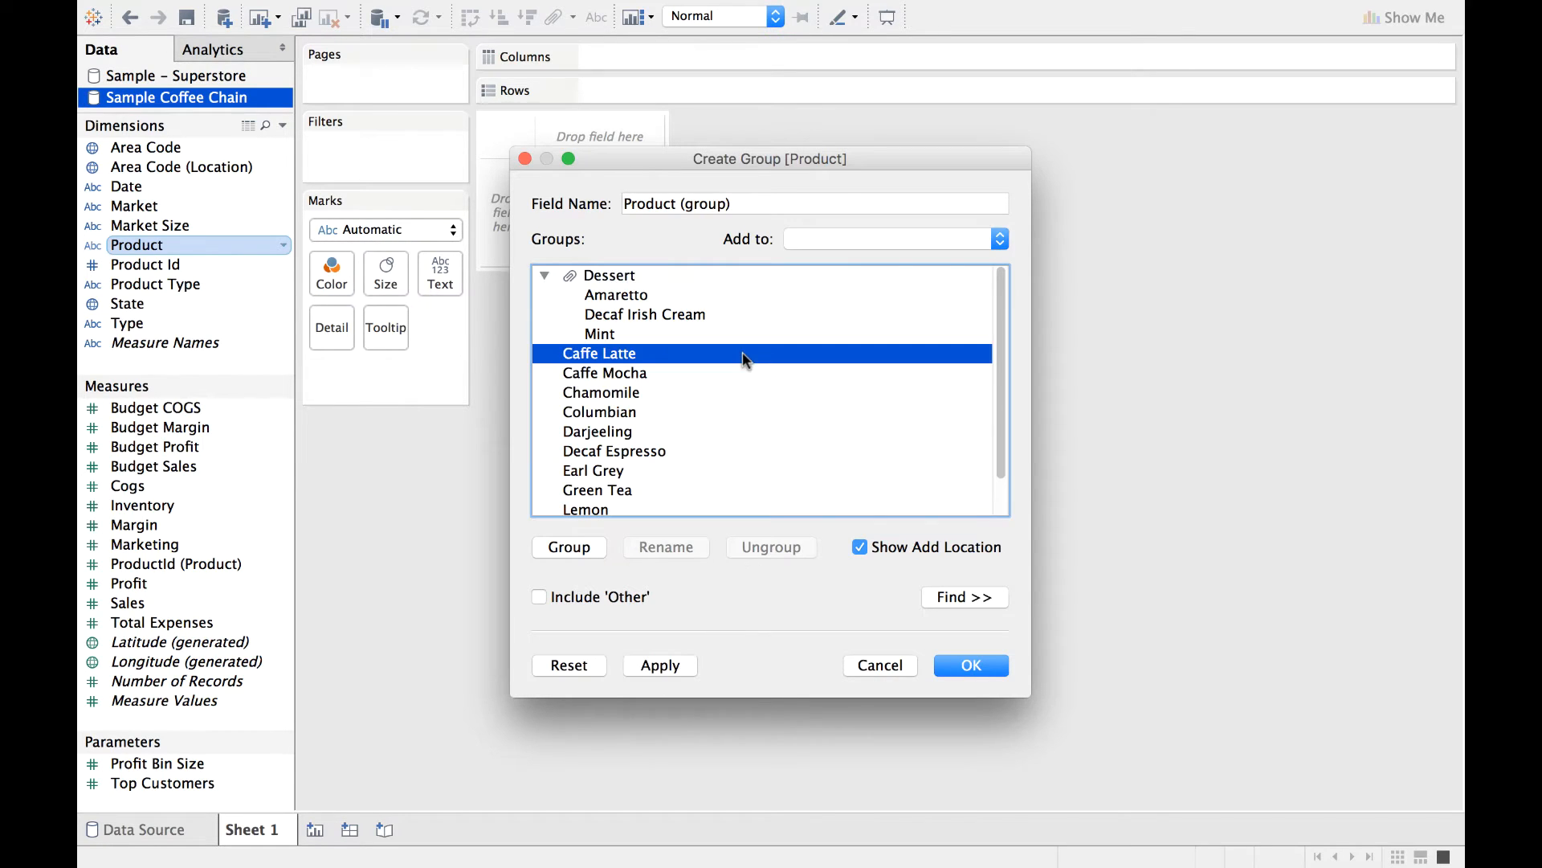
pyautogui.click(660, 665)
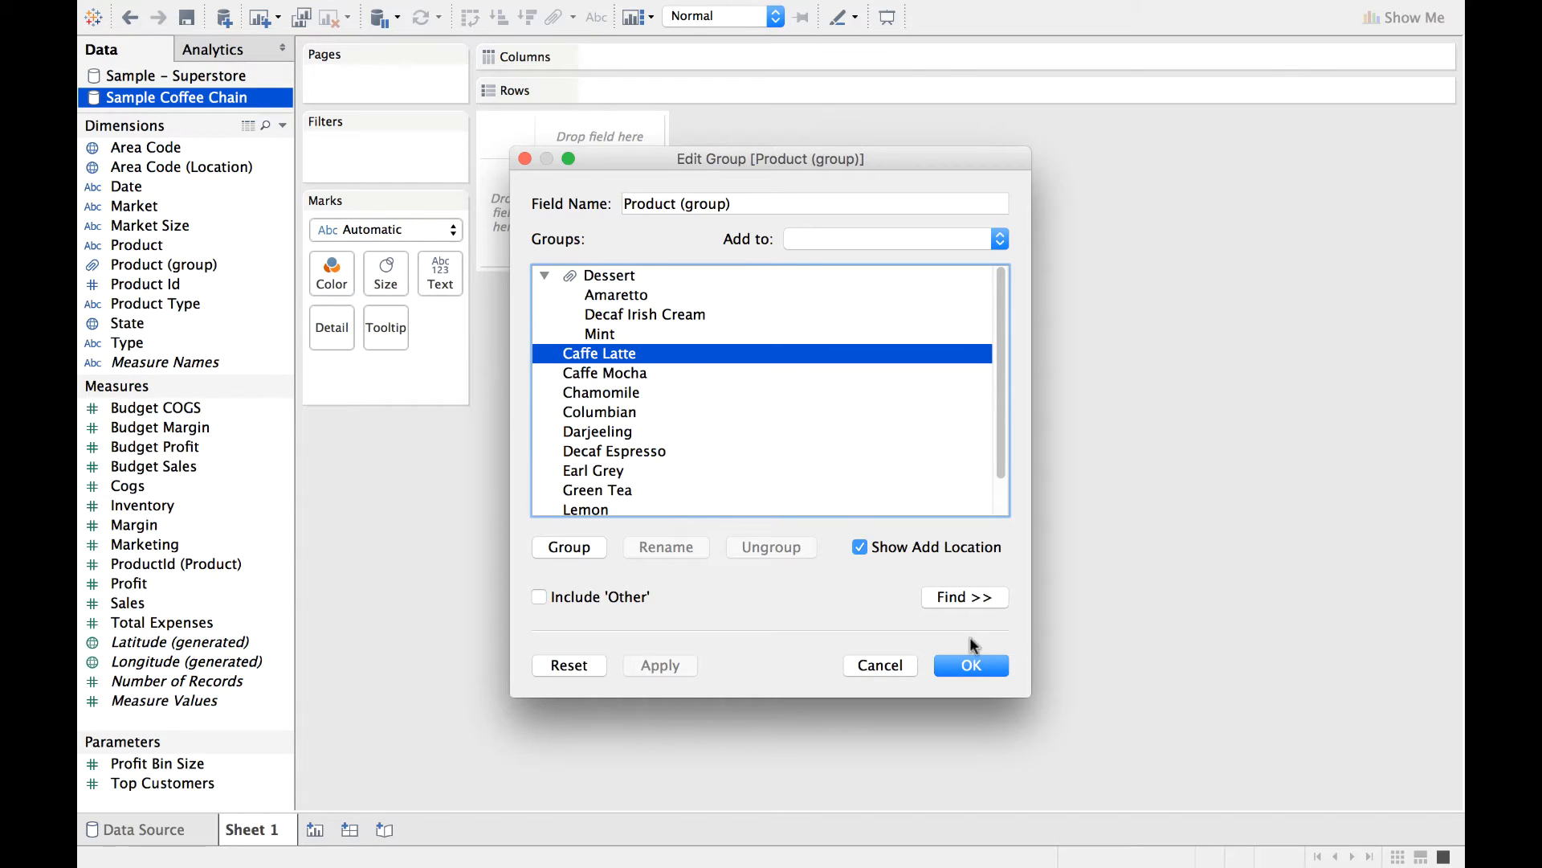
pyautogui.click(974, 665)
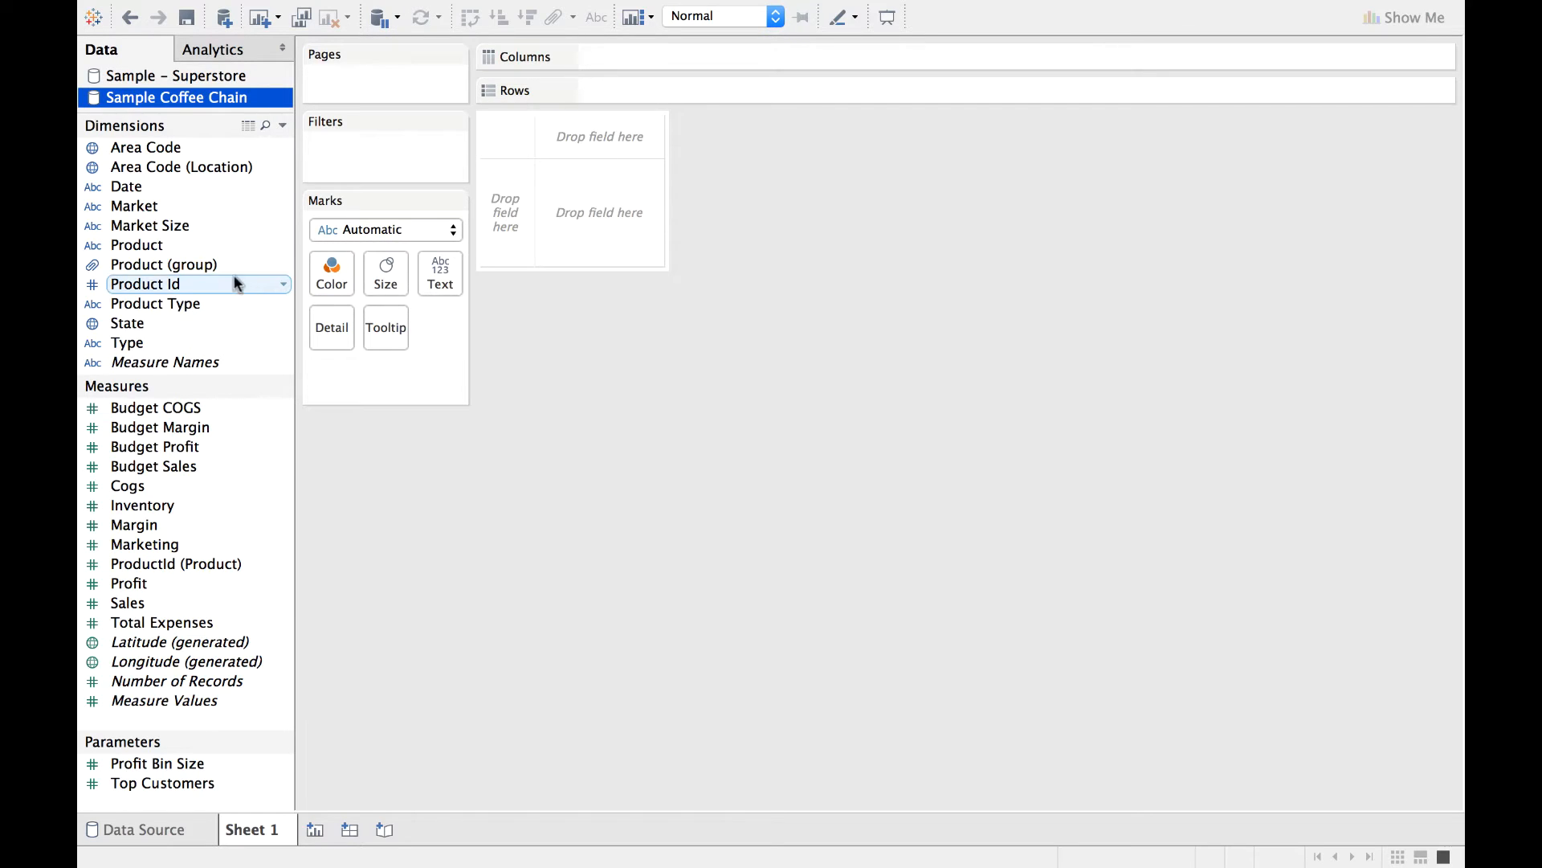
# Chart Profit in the rows by Product (group) in the columns and sort the bars in descending order of profit.
pyautogui.moveTo(195, 265); pyautogui.dragTo(685, 62)
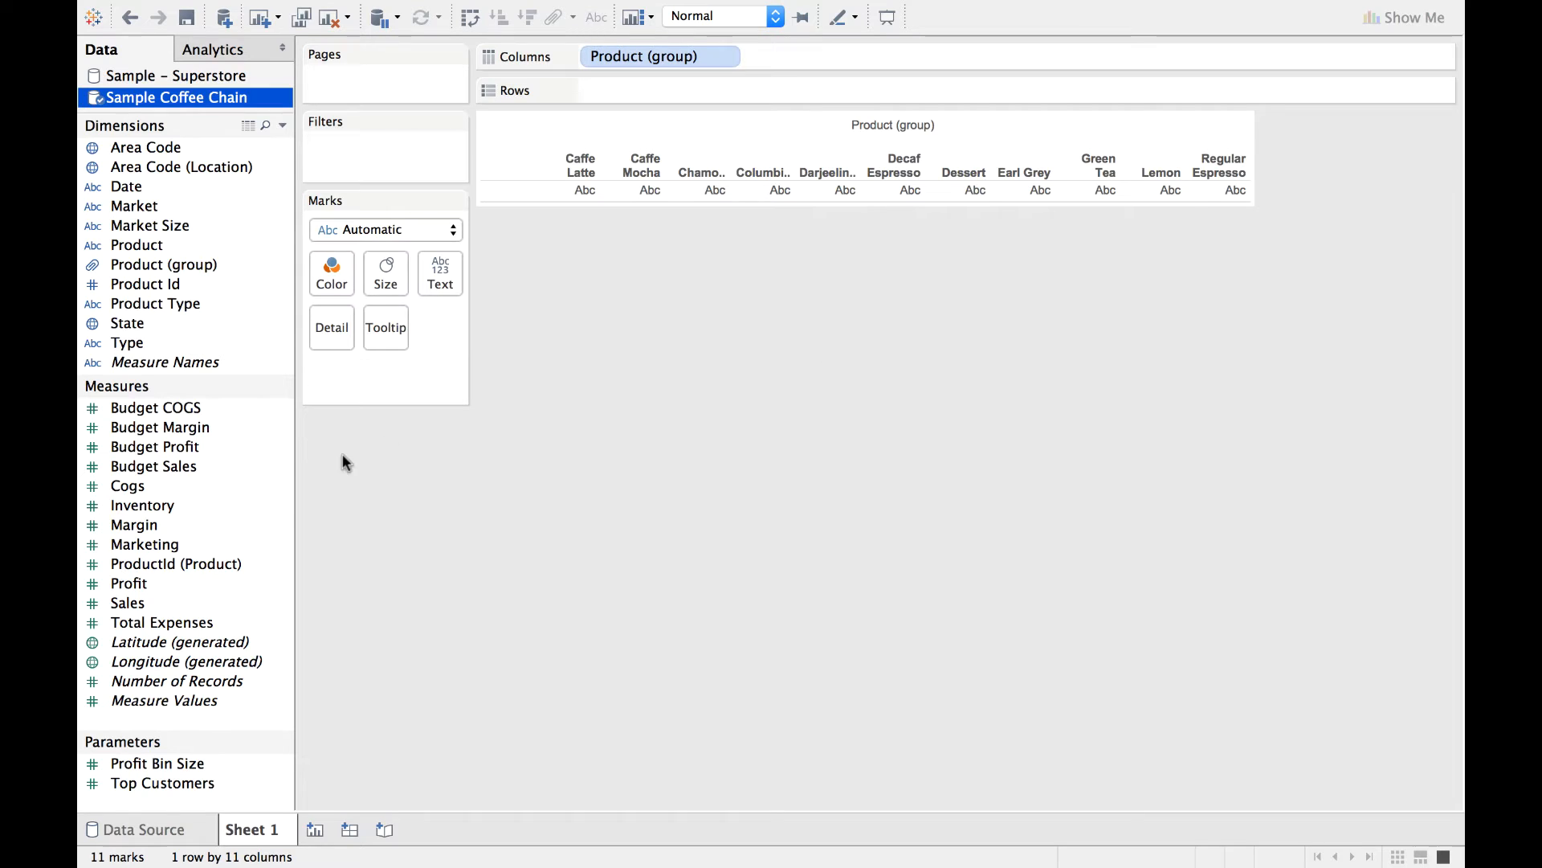
pyautogui.moveTo(167, 576); pyautogui.dragTo(684, 88)
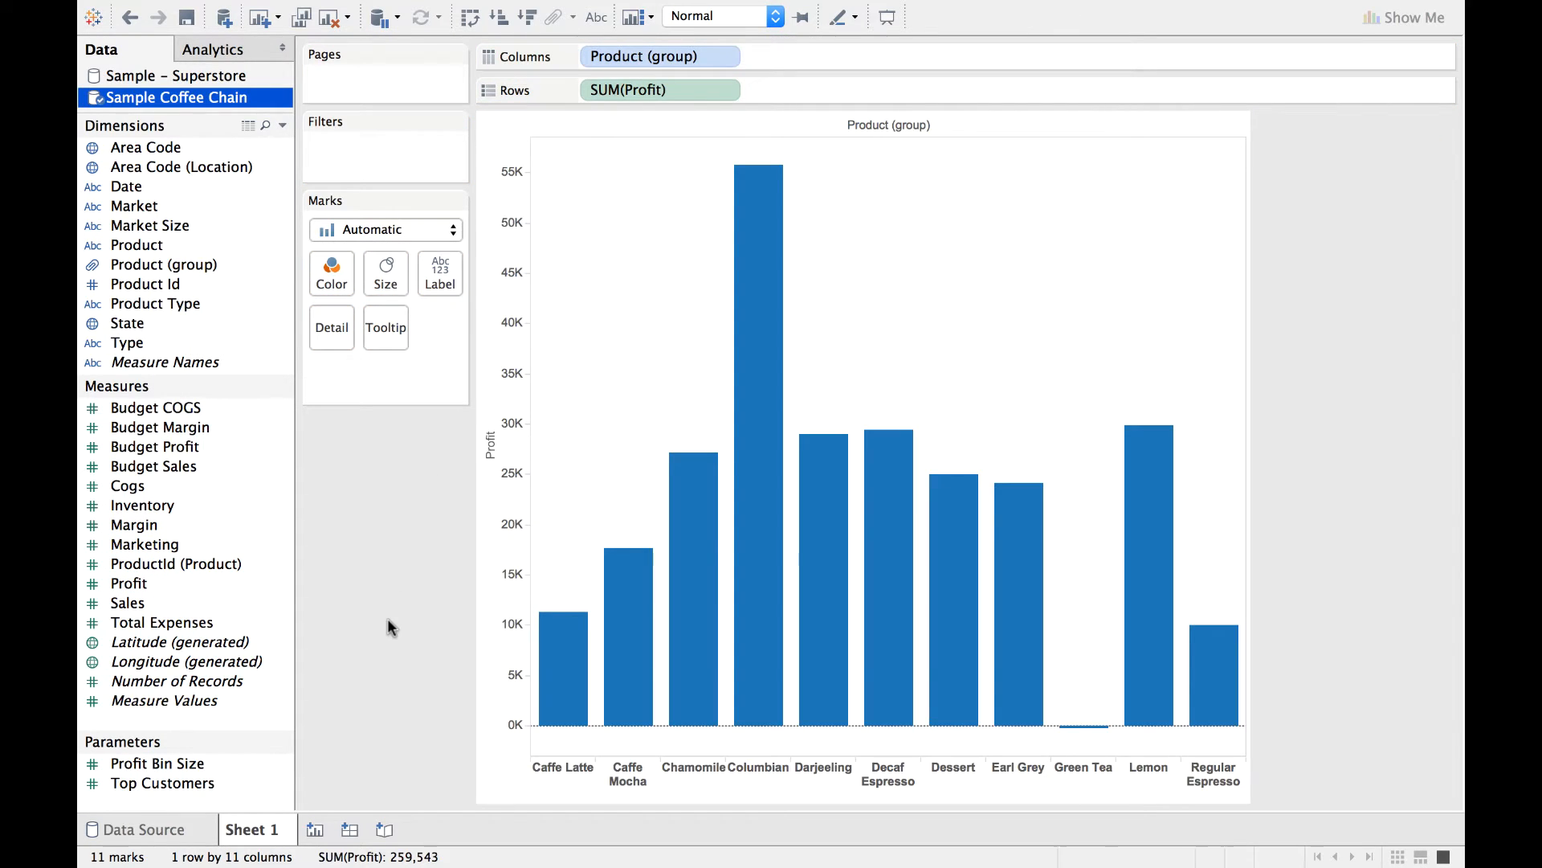
pyautogui.moveTo(1232, 655)
pyautogui.click(649, 56)
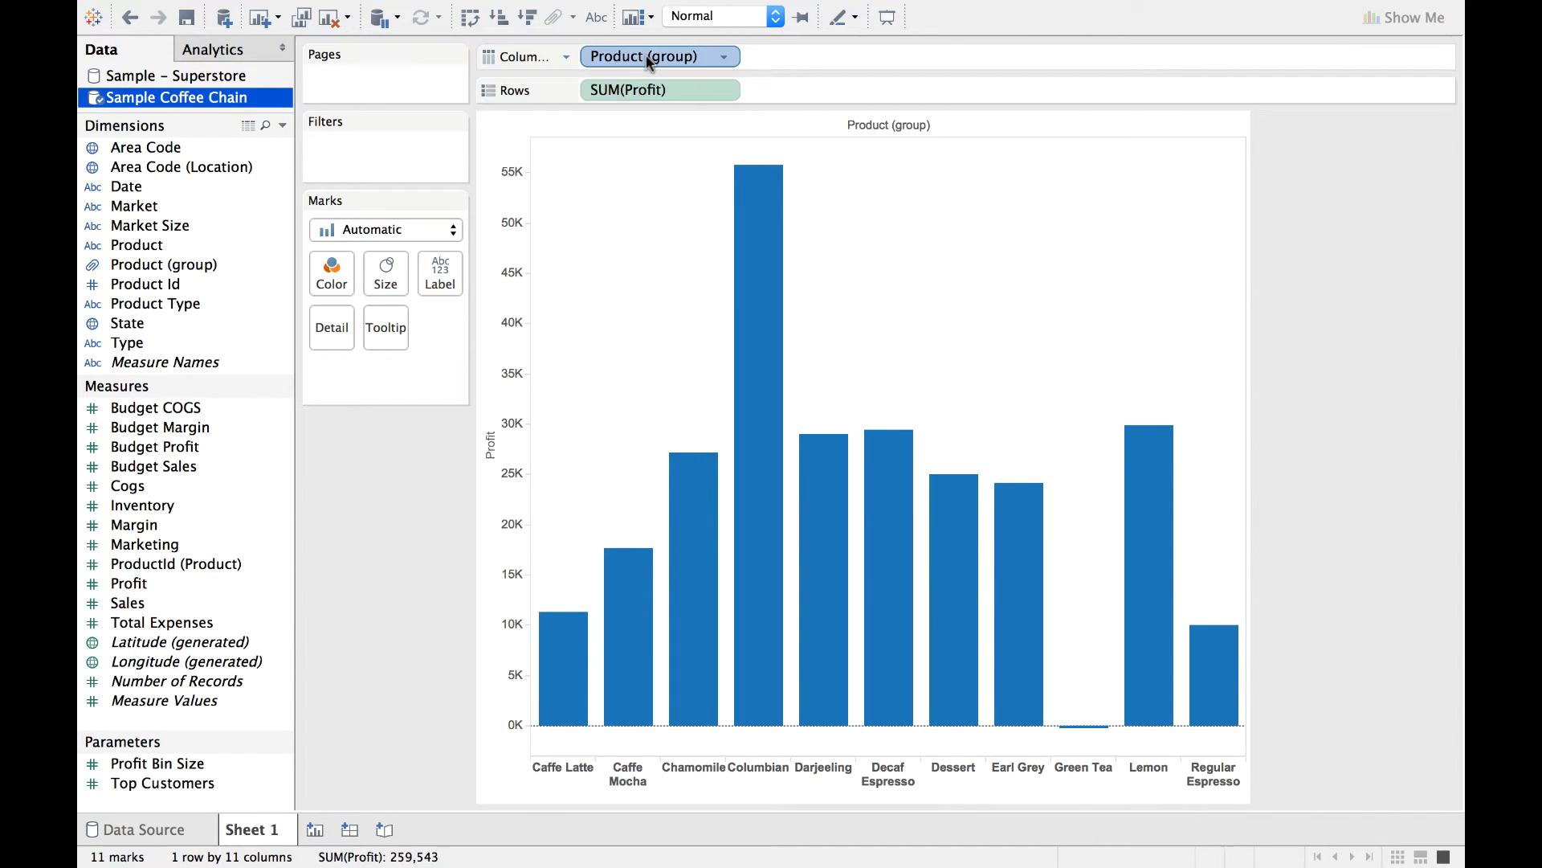
pyautogui.click(530, 20)
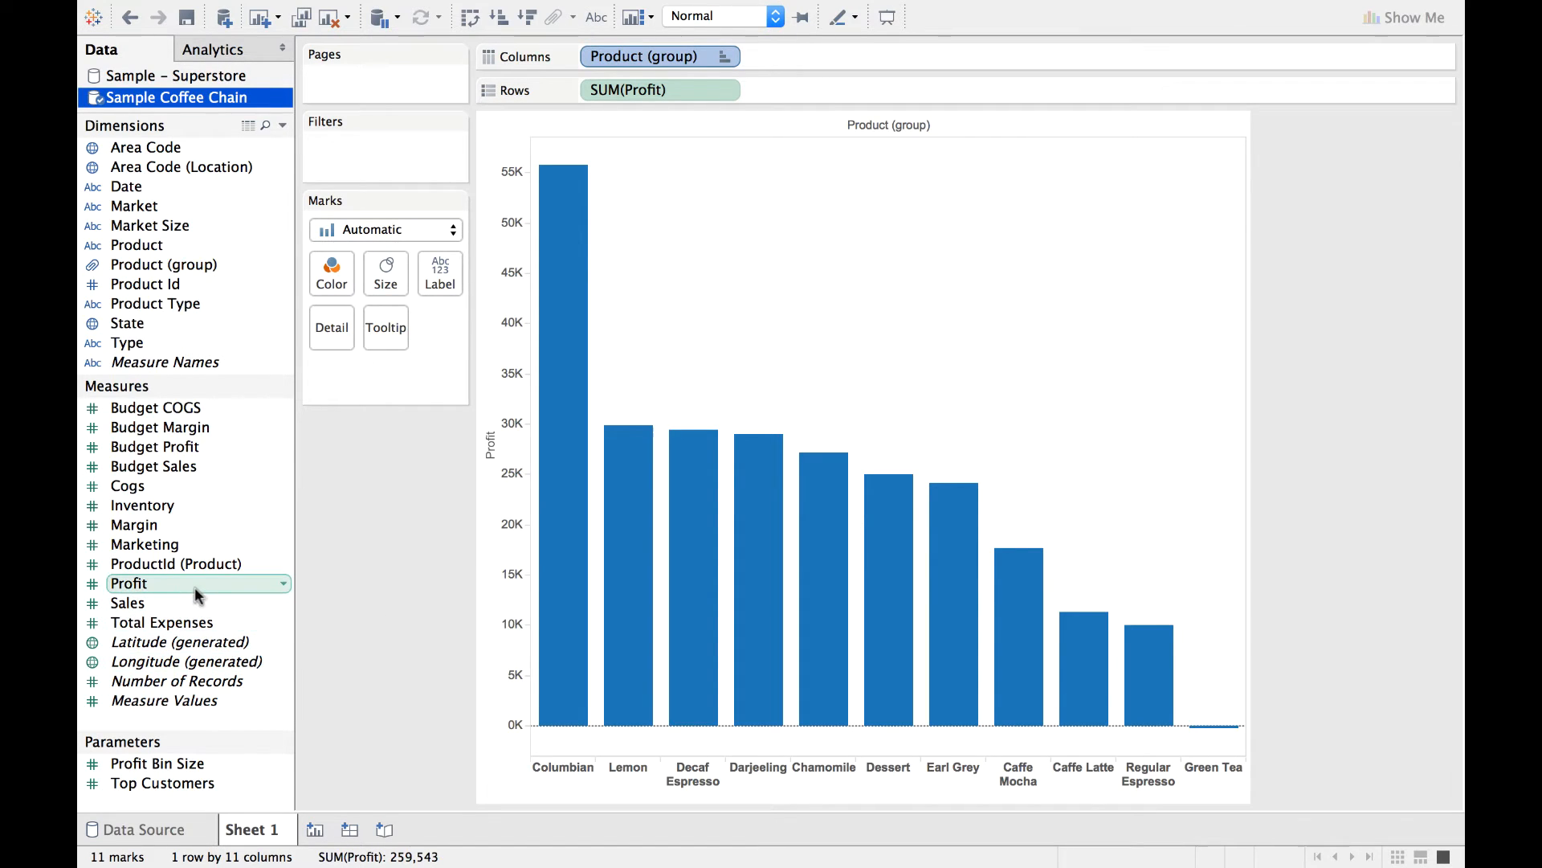
# Add Profit to the rows a second time and set the second chart's mark type to Line.
pyautogui.moveTo(188, 580); pyautogui.dragTo(866, 84)
pyautogui.moveTo(866, 84); pyautogui.dragTo(866, 93)
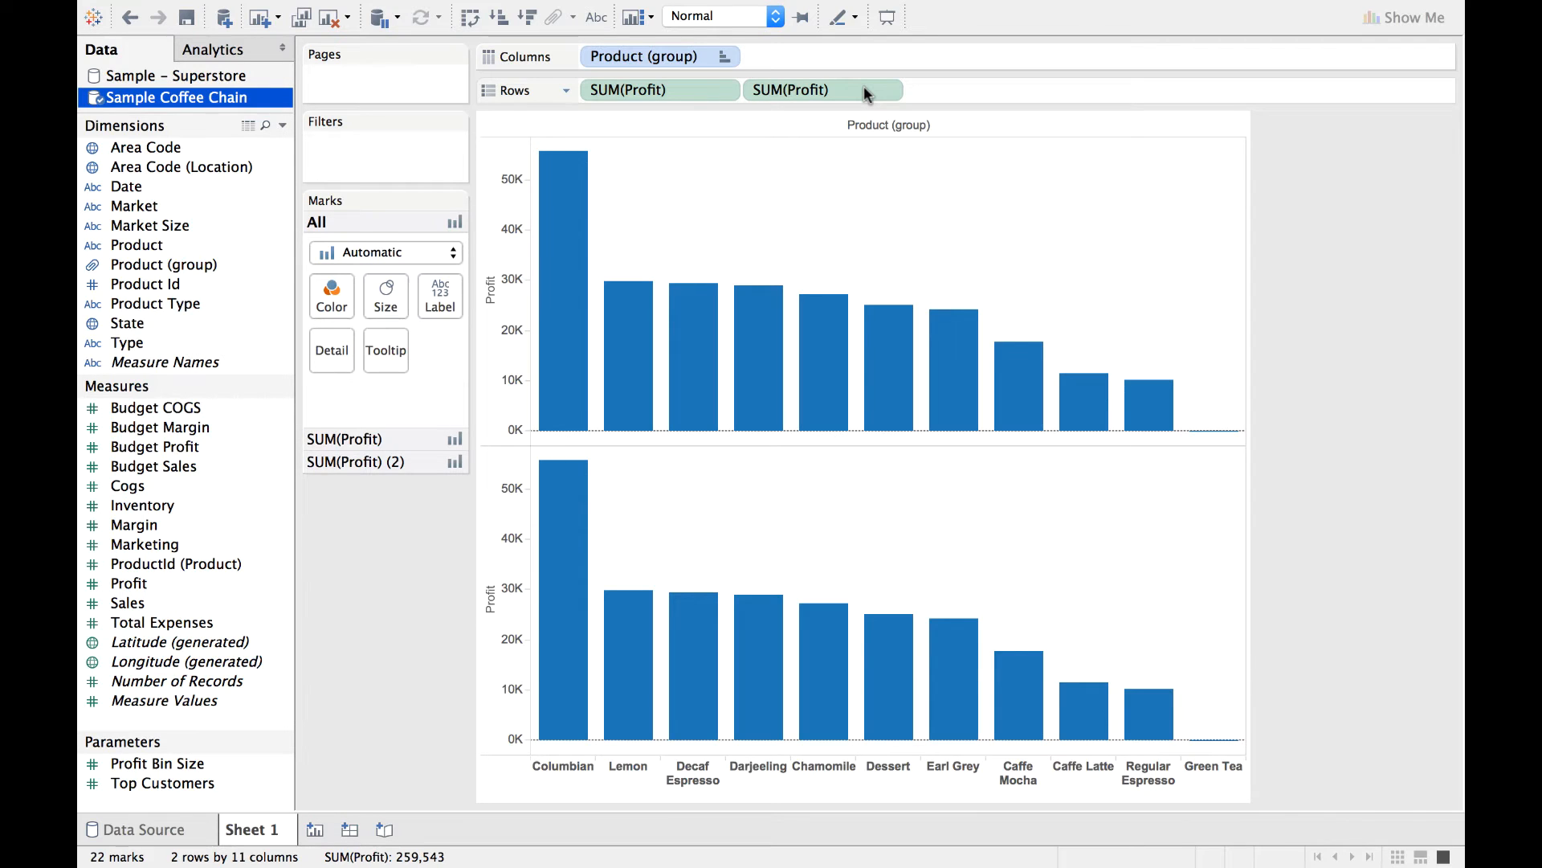
pyautogui.moveTo(654, 395)
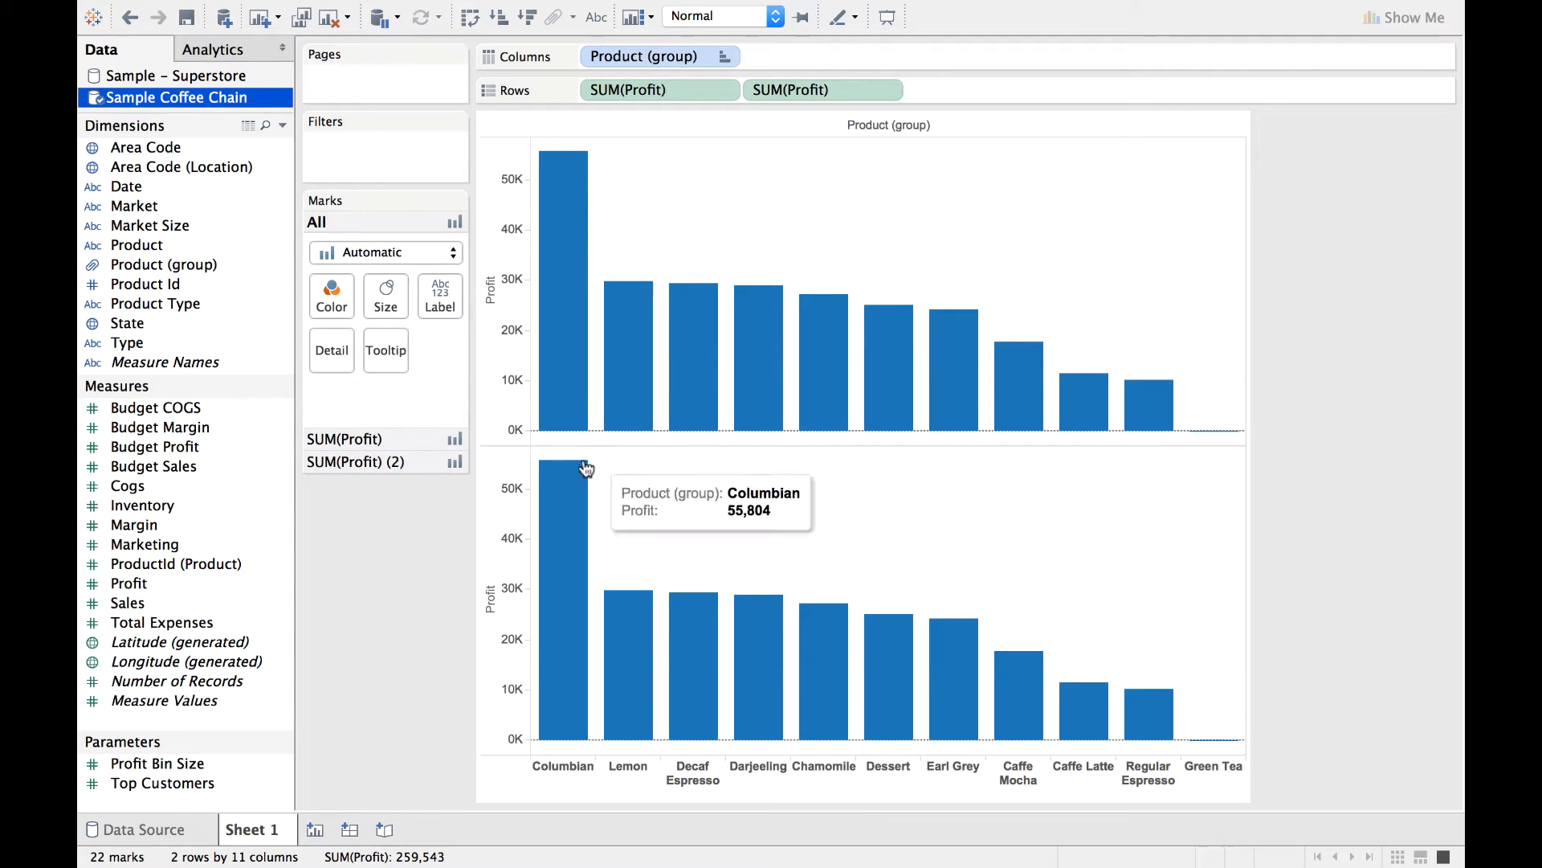
pyautogui.click(373, 461)
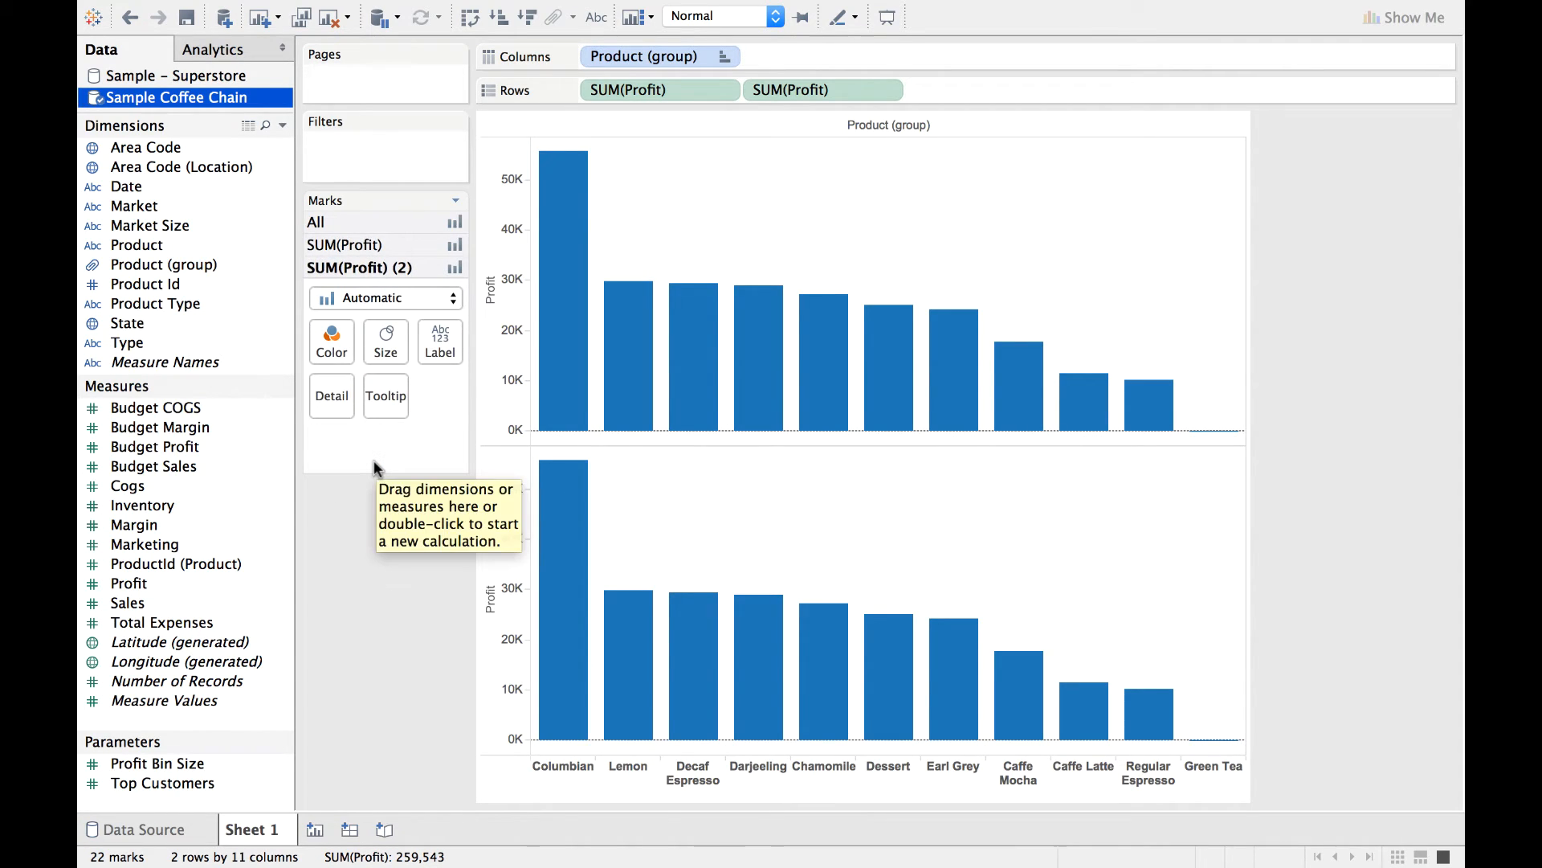
pyautogui.click(454, 299)
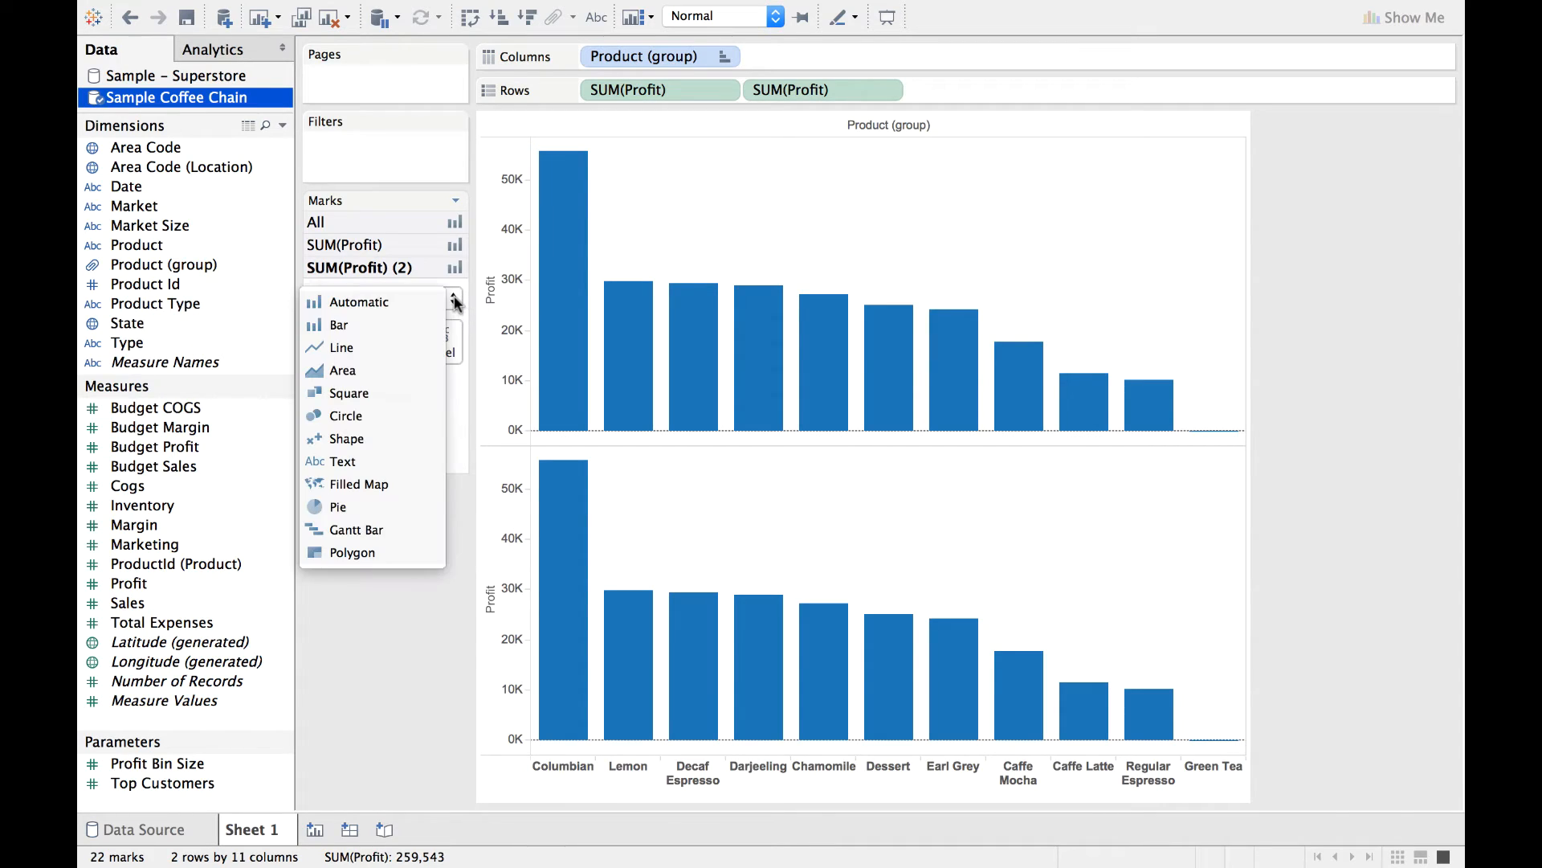
pyautogui.click(376, 344)
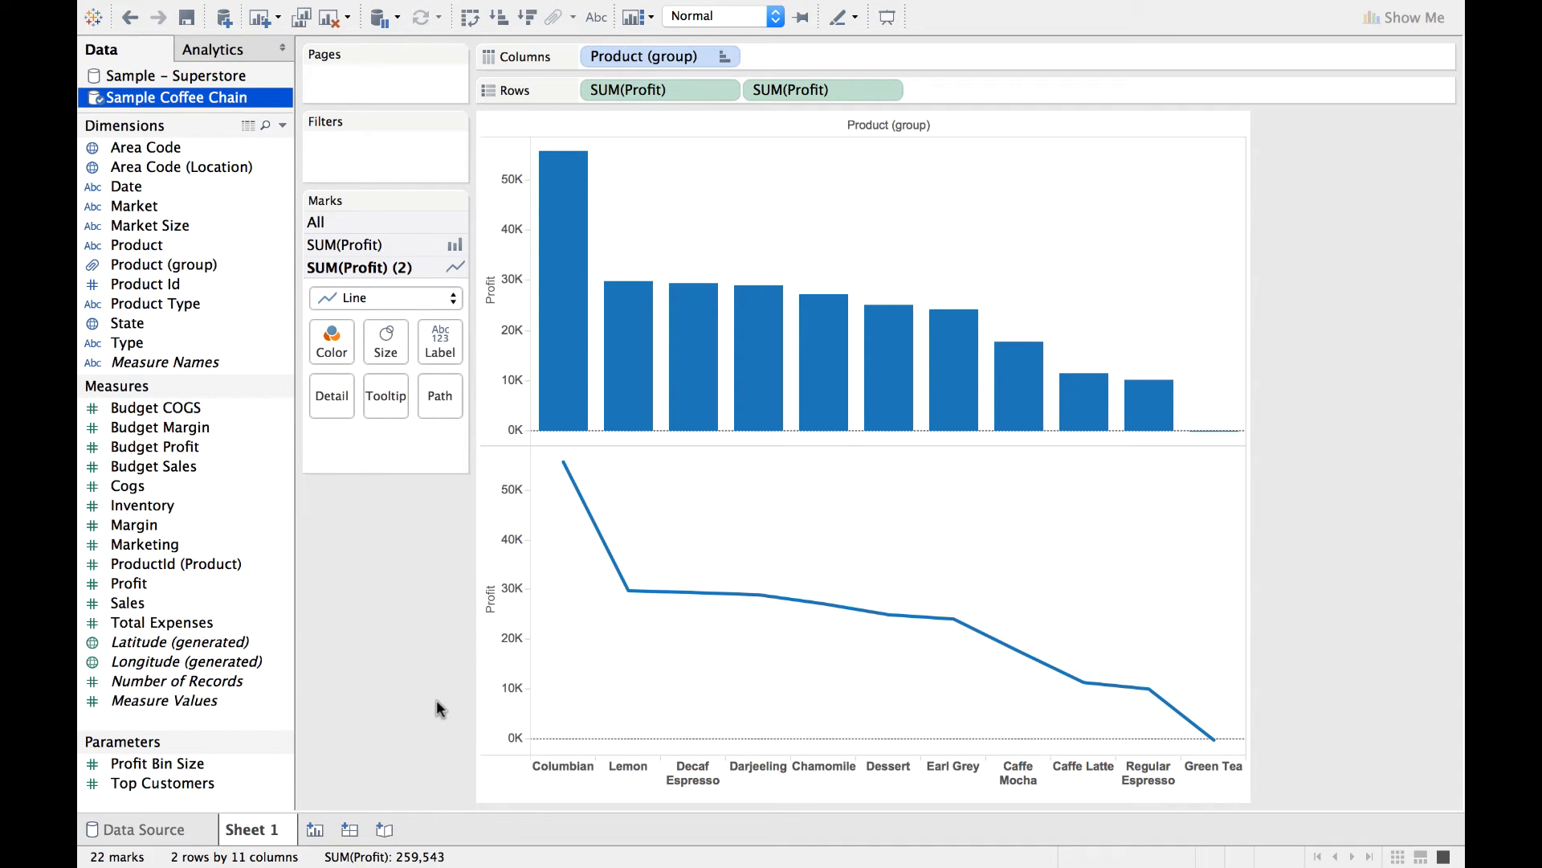
# Apply the Running Total quick table calculation to the second SUM(Profit) in the rows.
pyautogui.click(883, 93)
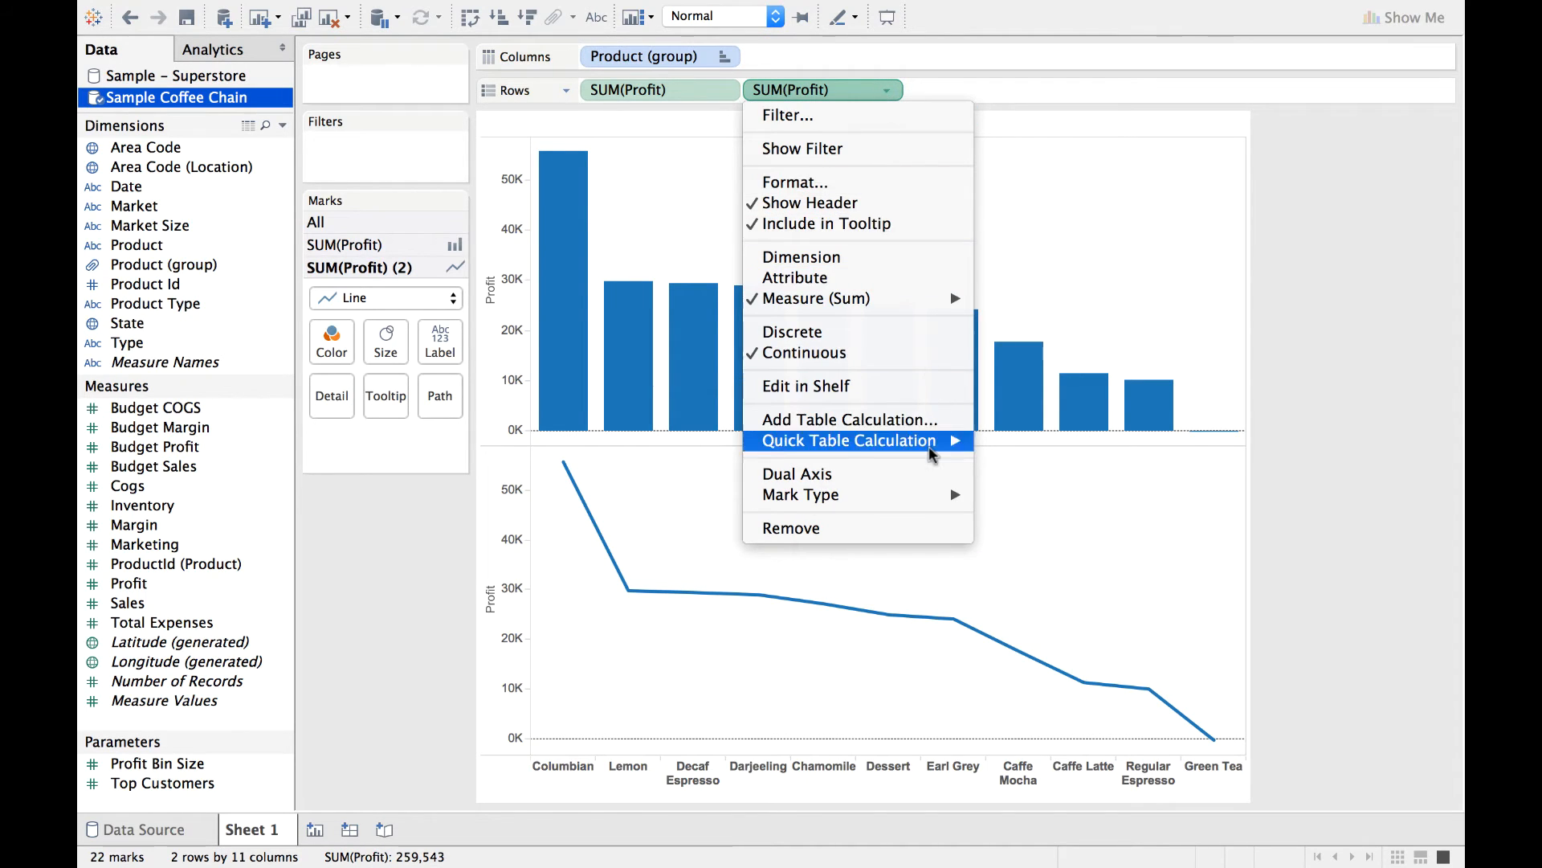
pyautogui.moveTo(939, 447)
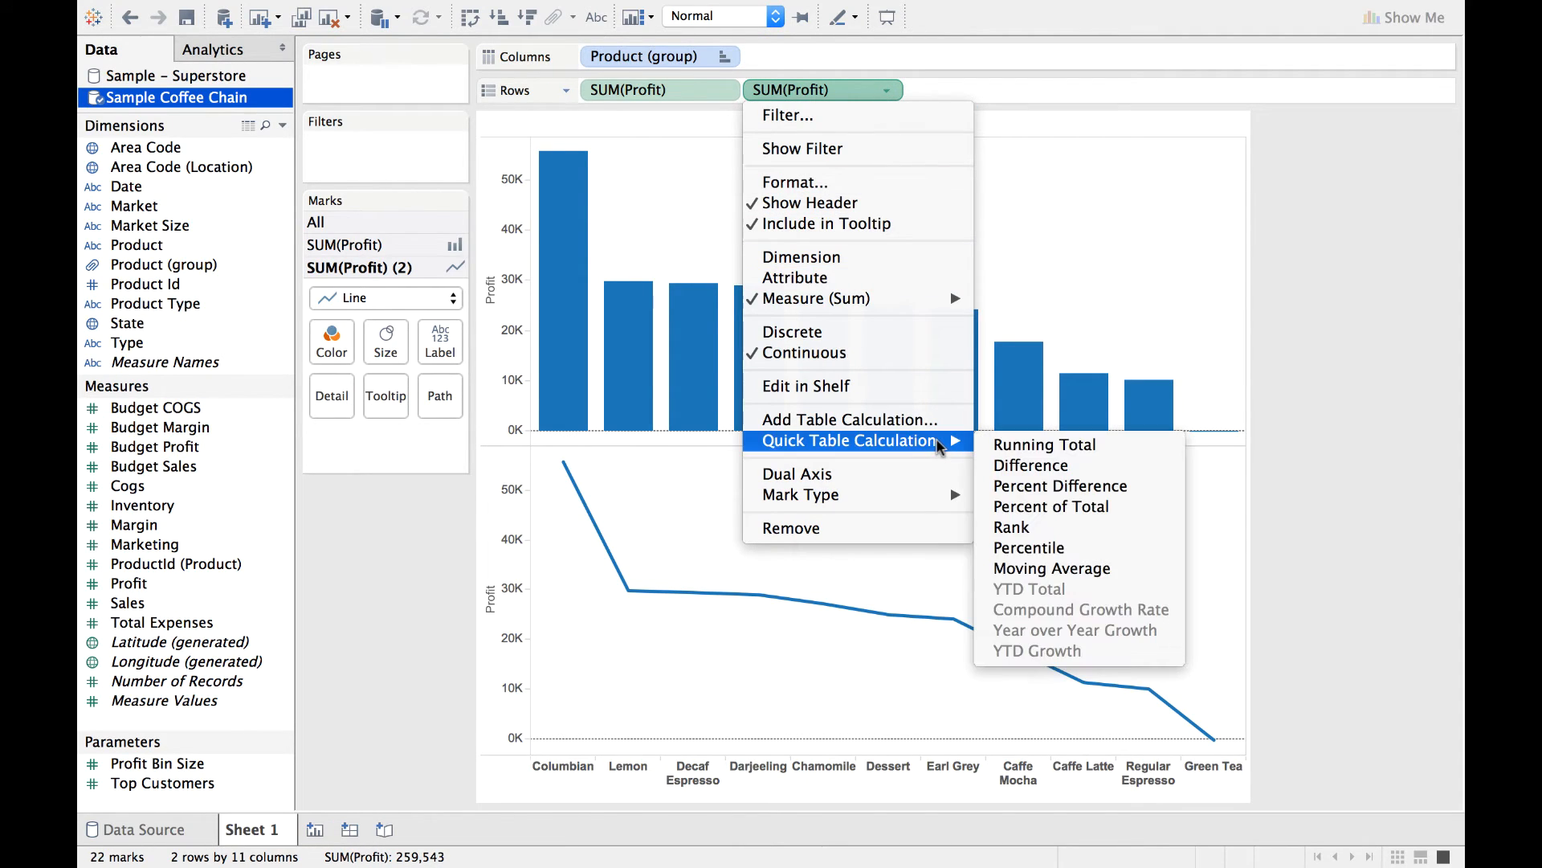
pyautogui.click(1033, 447)
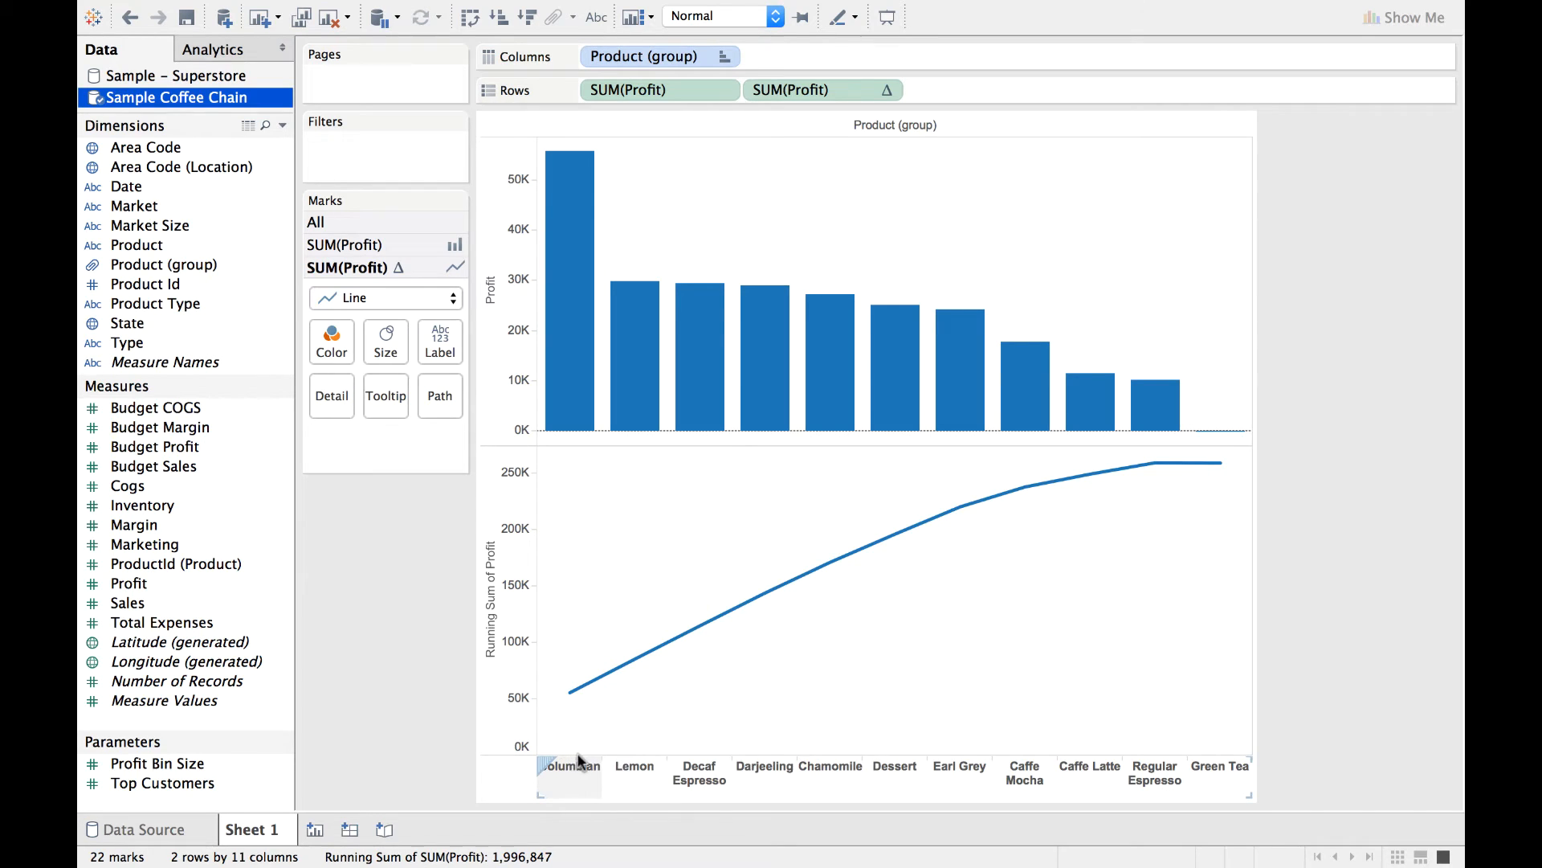
pyautogui.moveTo(574, 698)
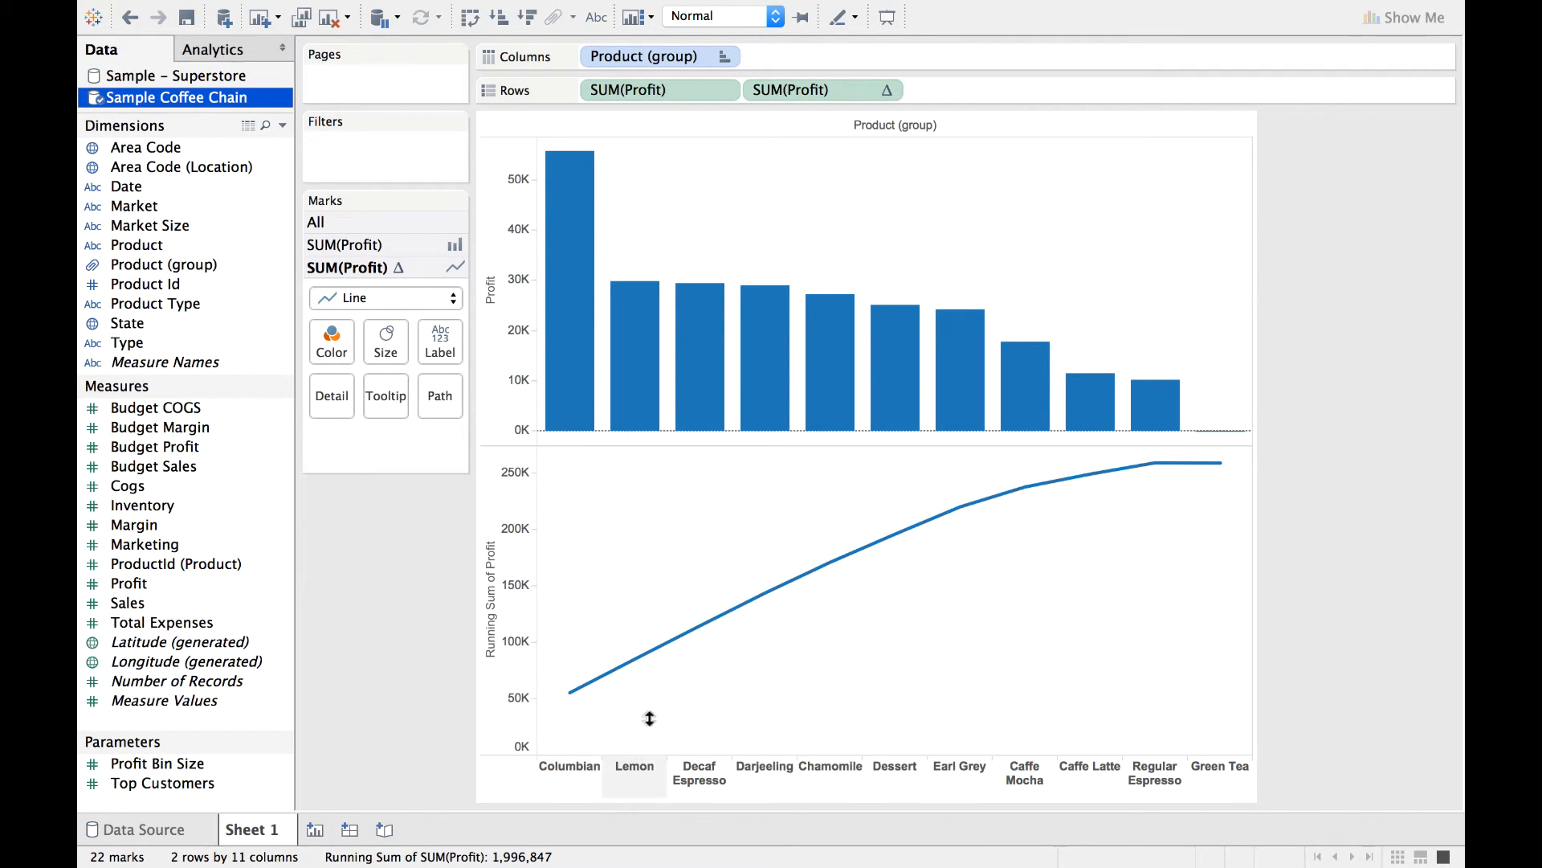
pyautogui.moveTo(651, 652)
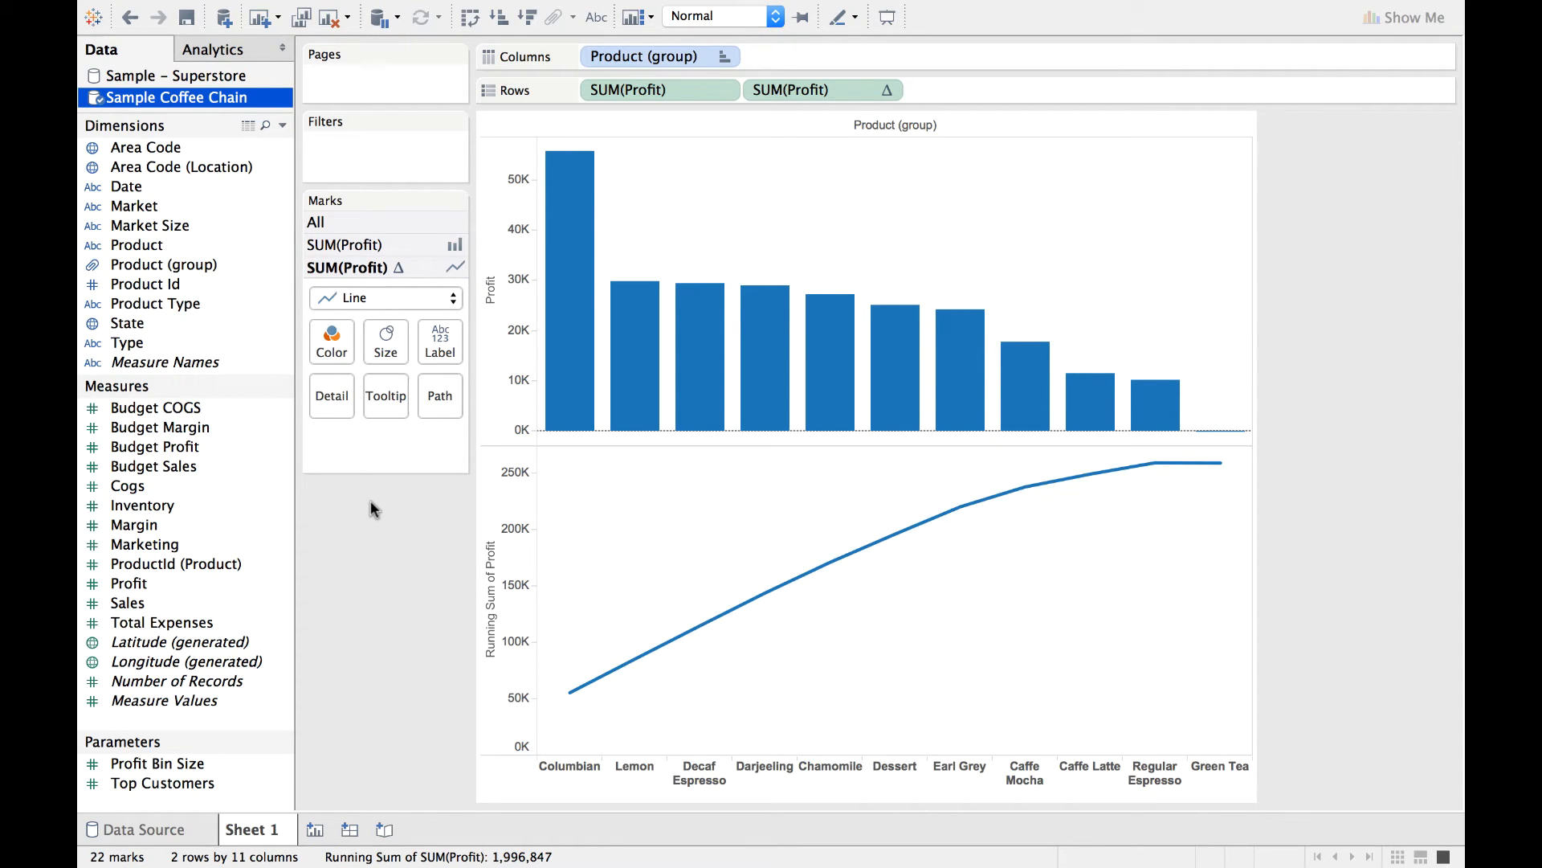
# Show mark labels on the running total line.
pyautogui.click(430, 350)
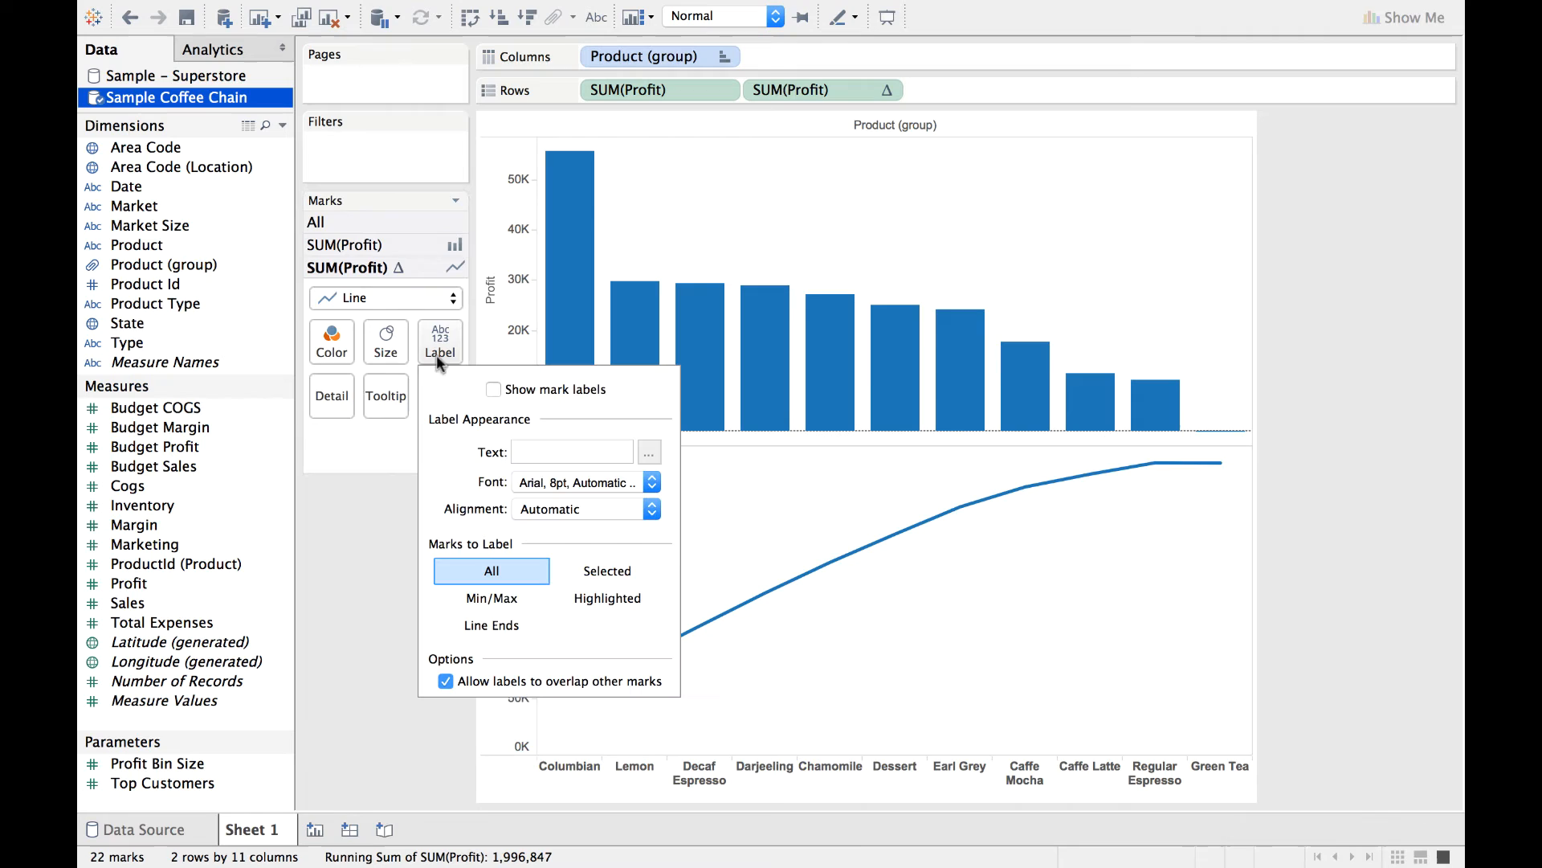
pyautogui.click(494, 390)
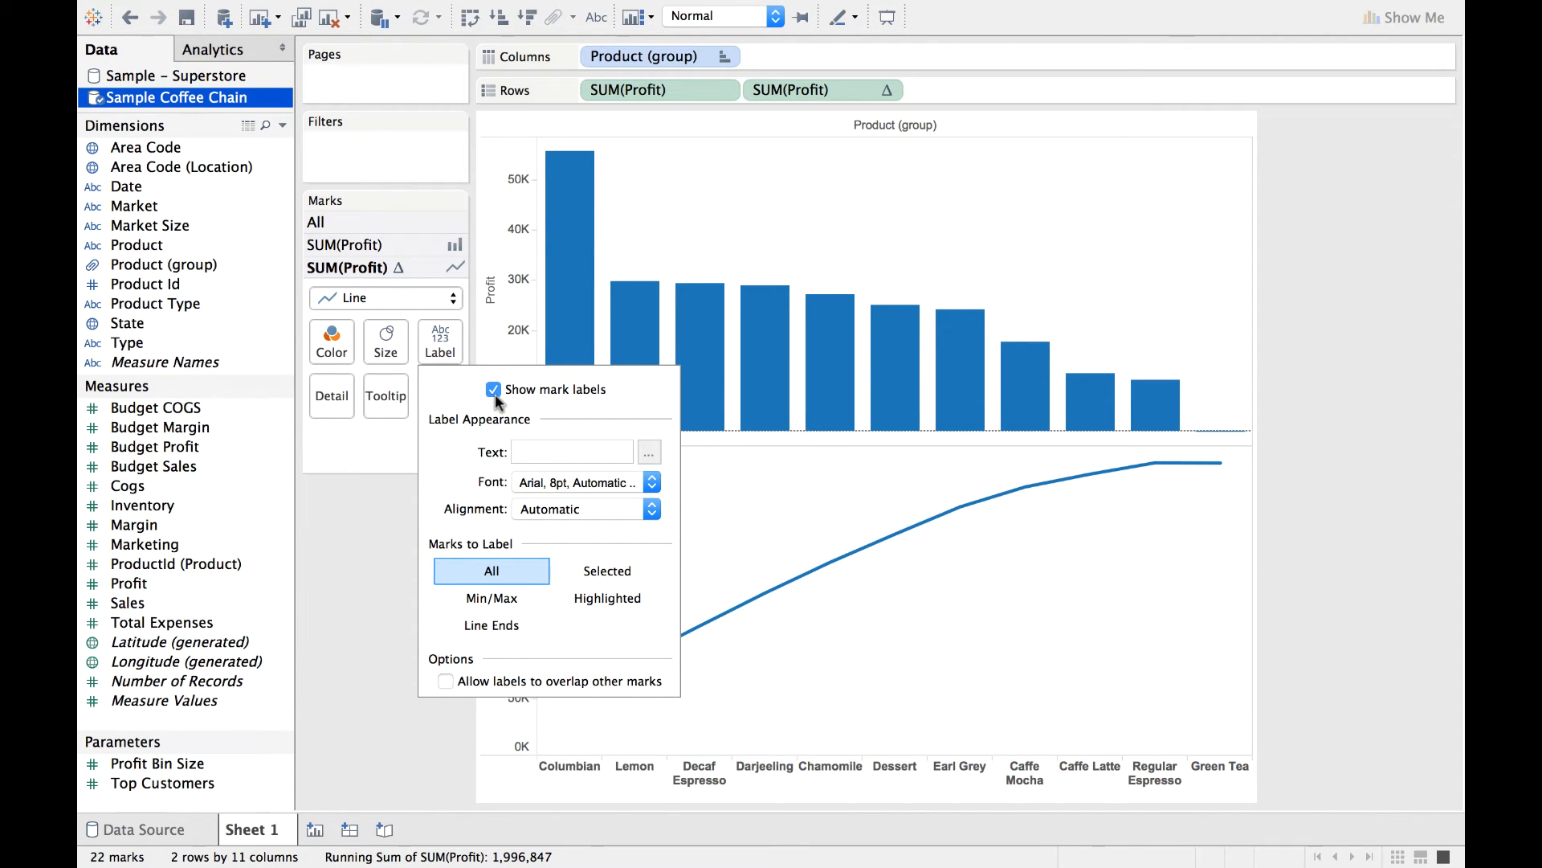
pyautogui.moveTo(1198, 482)
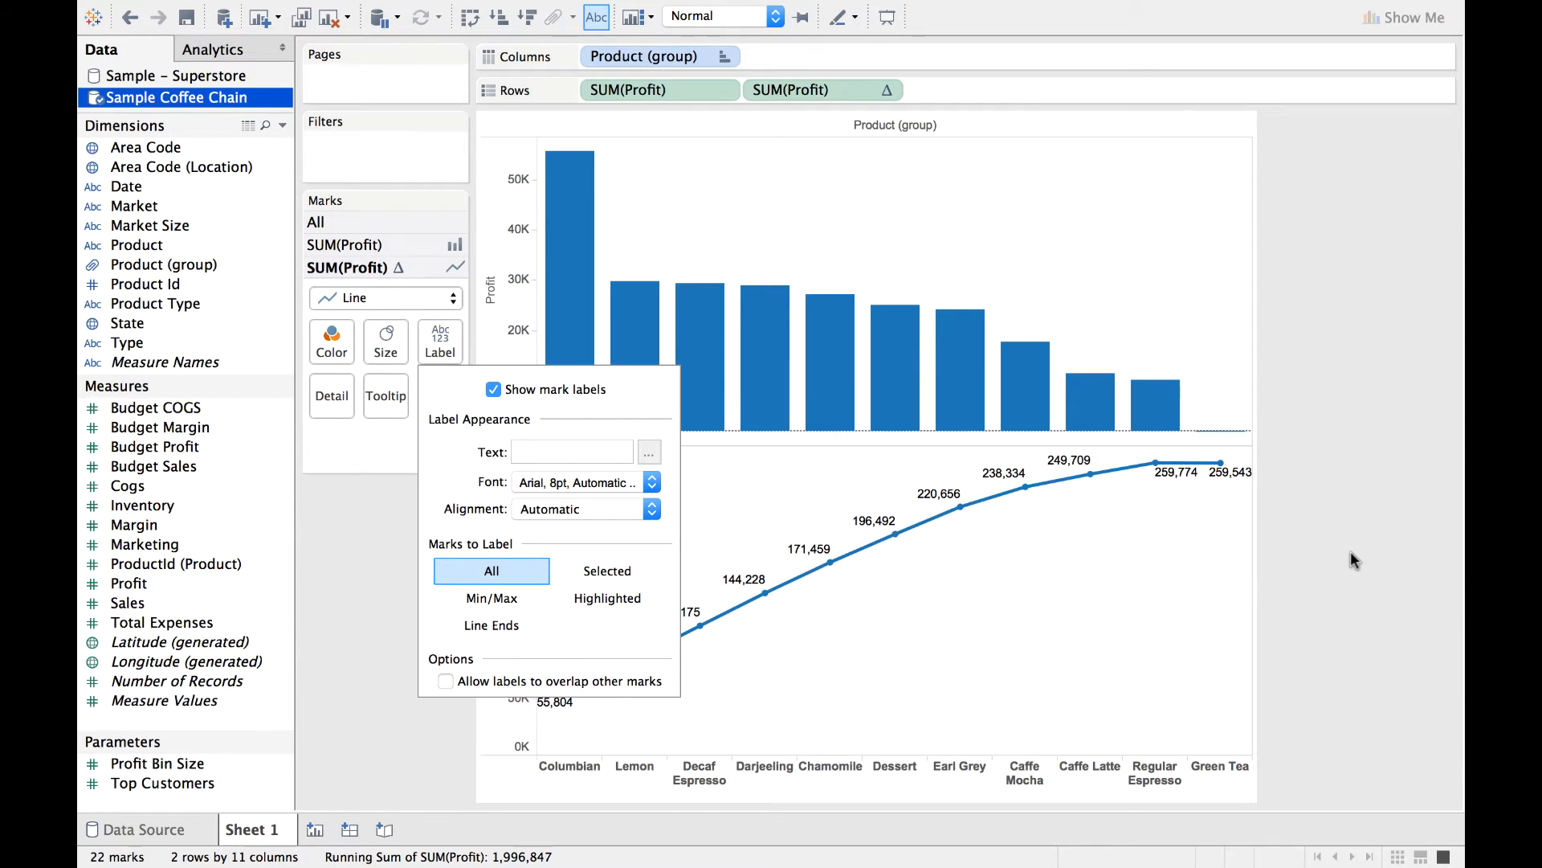
pyautogui.click(1351, 551)
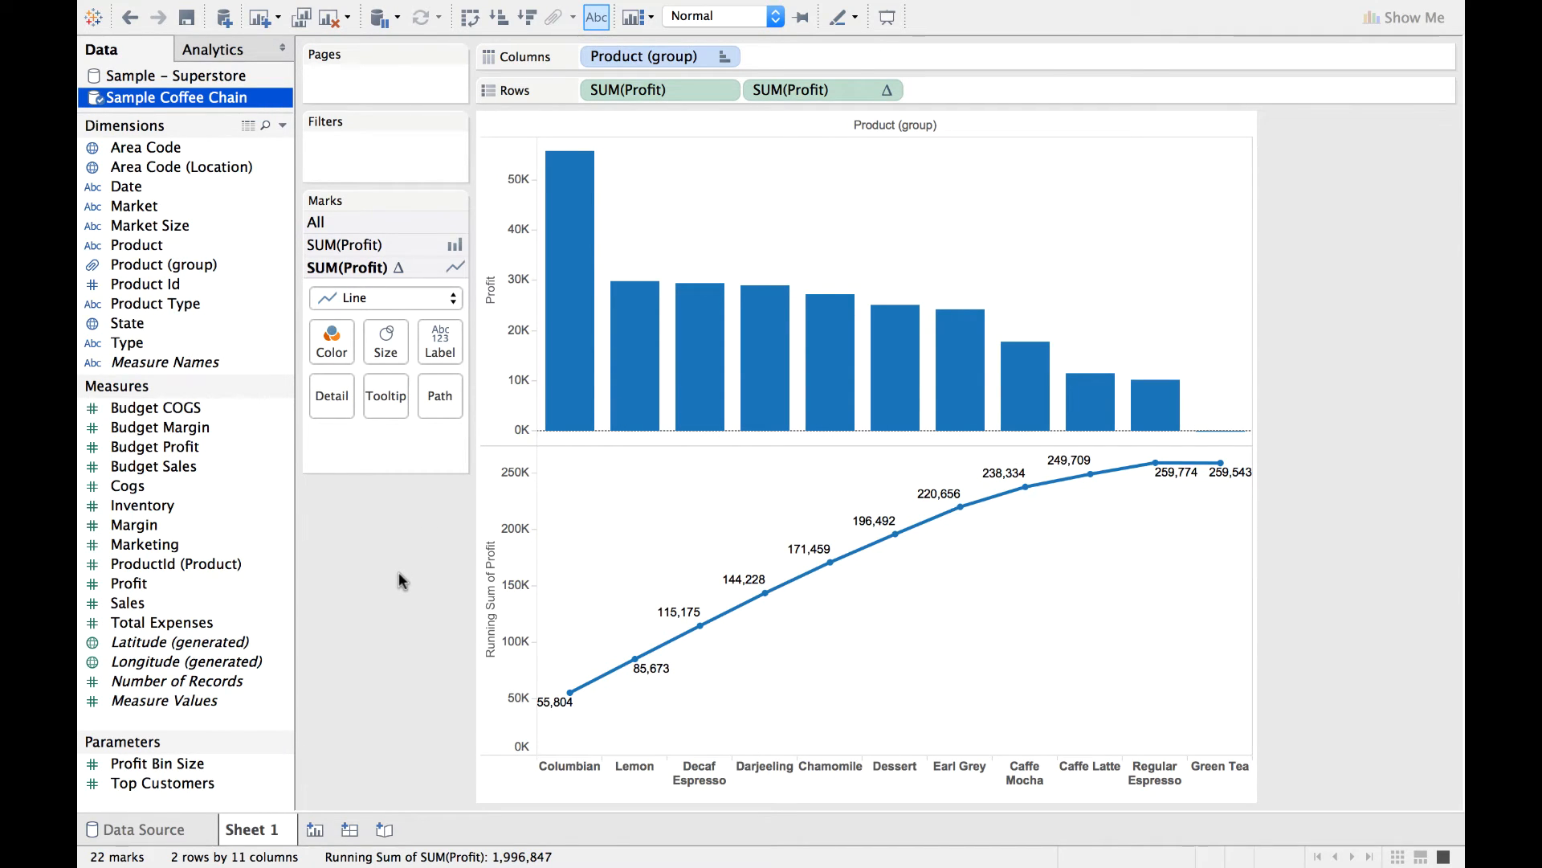
pyautogui.click(331, 338)
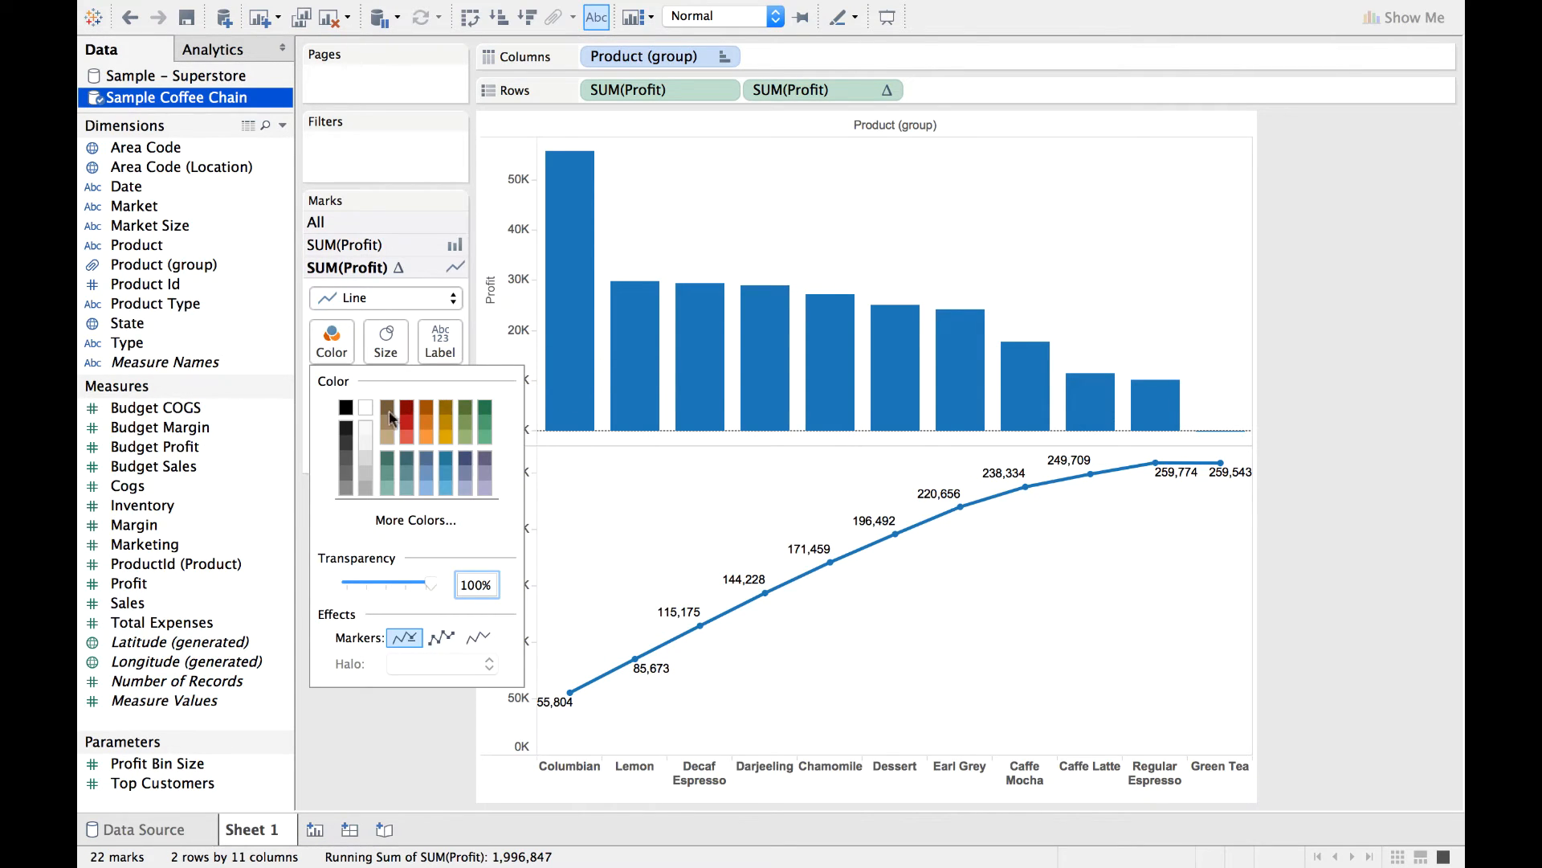
pyautogui.click(412, 743)
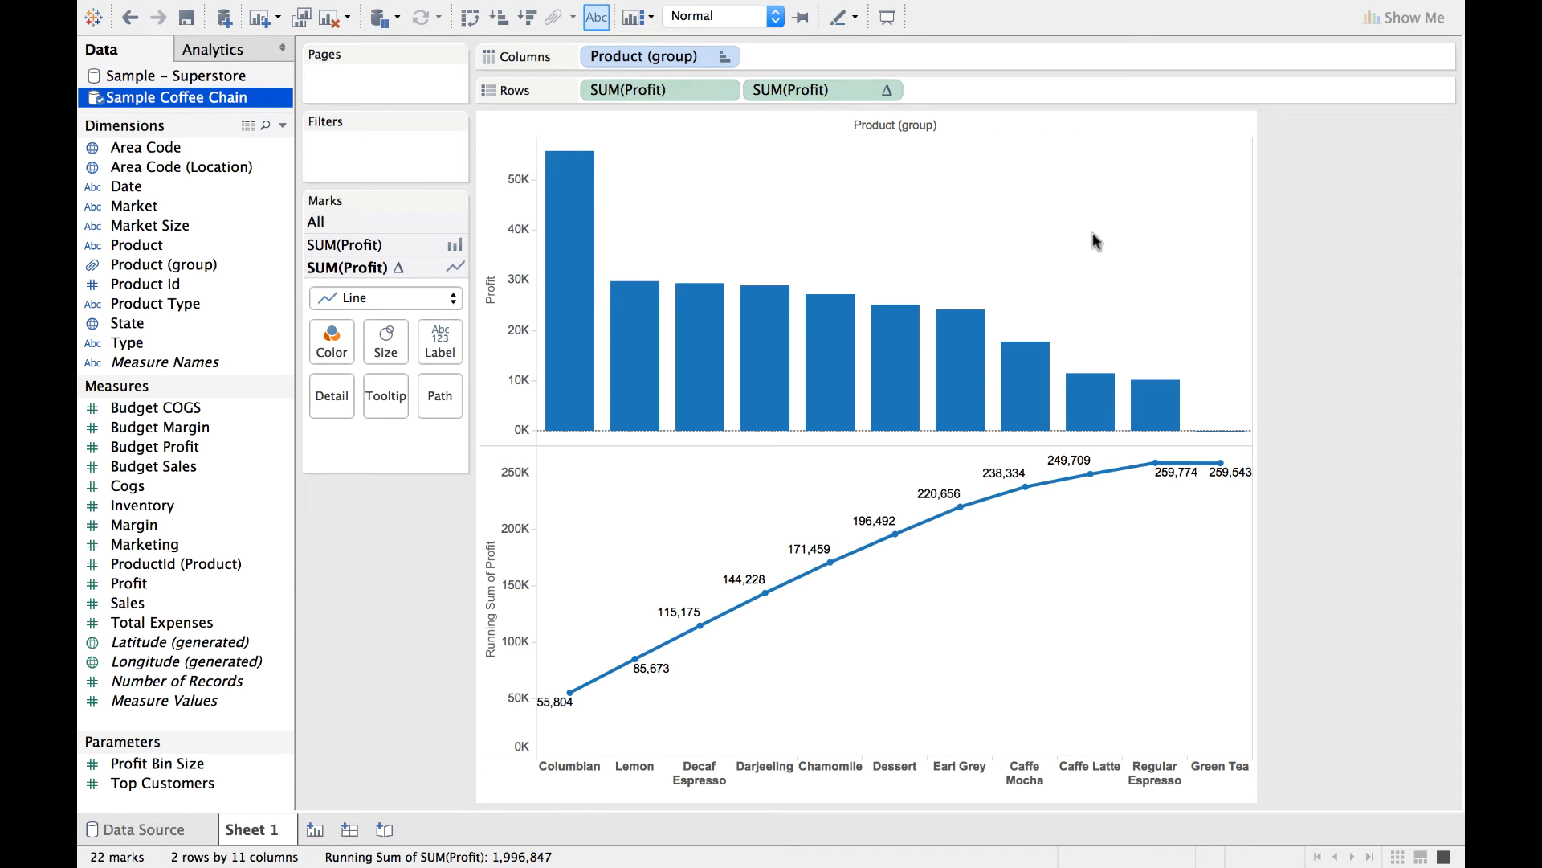
# Combine the two profit charts on a dual axis and set the first SUM(Profit) mark type to Bar.
pyautogui.click(888, 90)
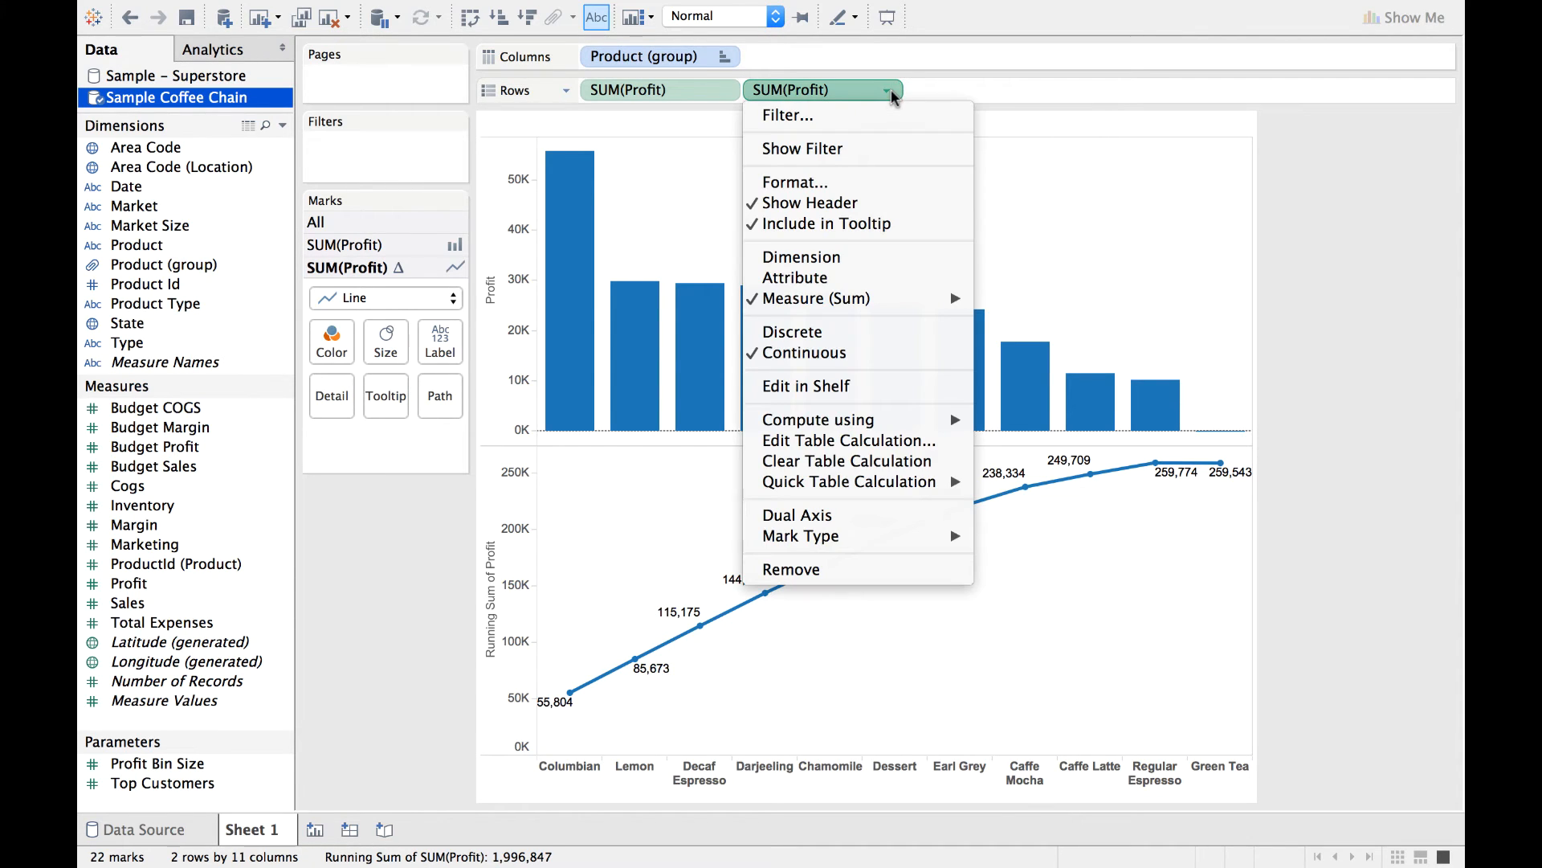
pyautogui.click(883, 515)
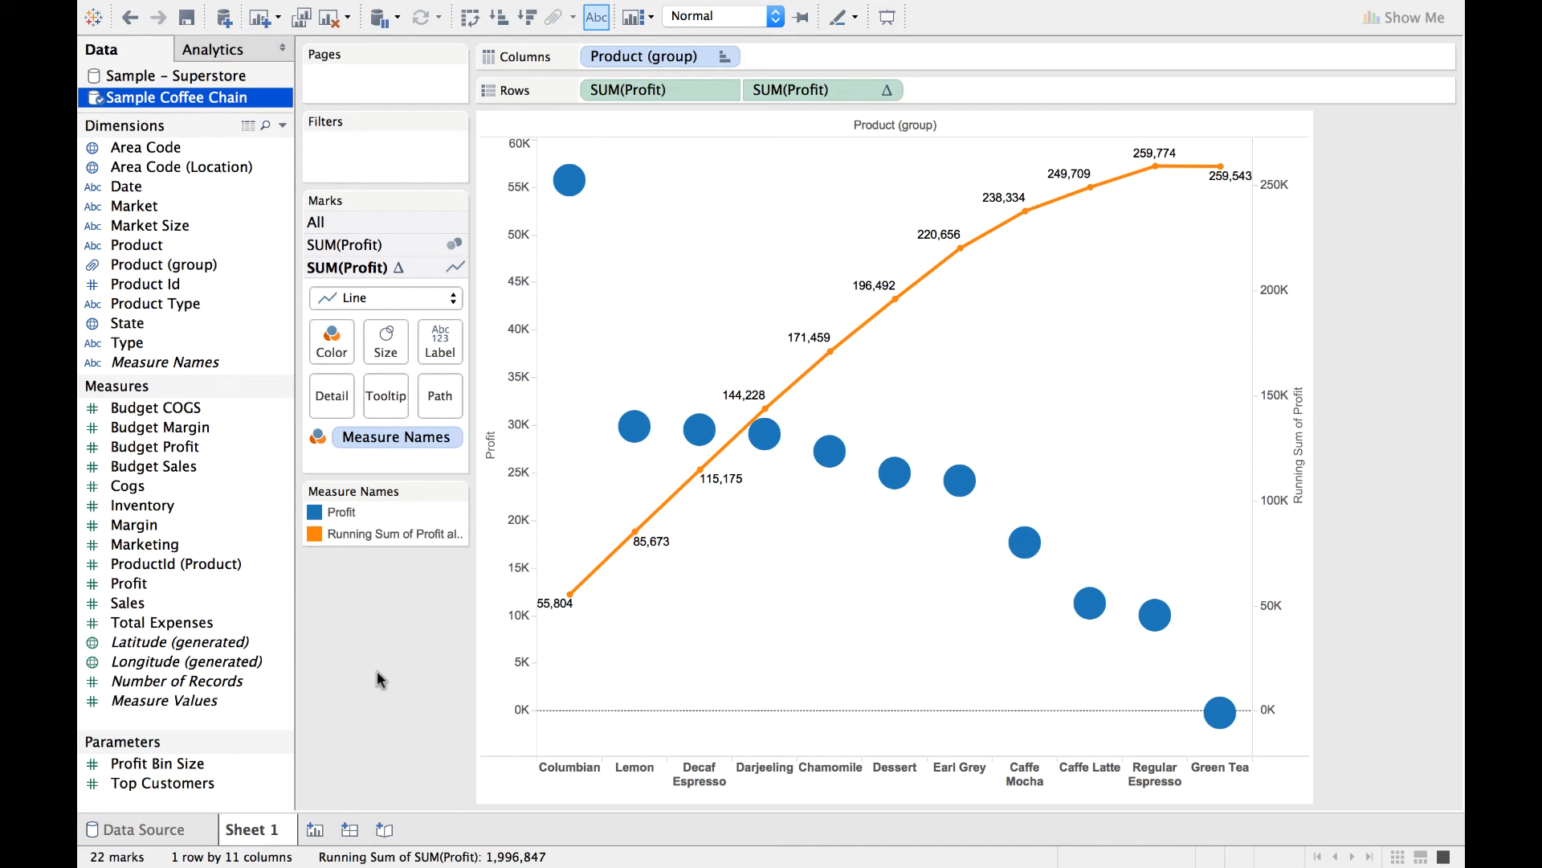
pyautogui.moveTo(659, 434)
pyautogui.moveTo(570, 181)
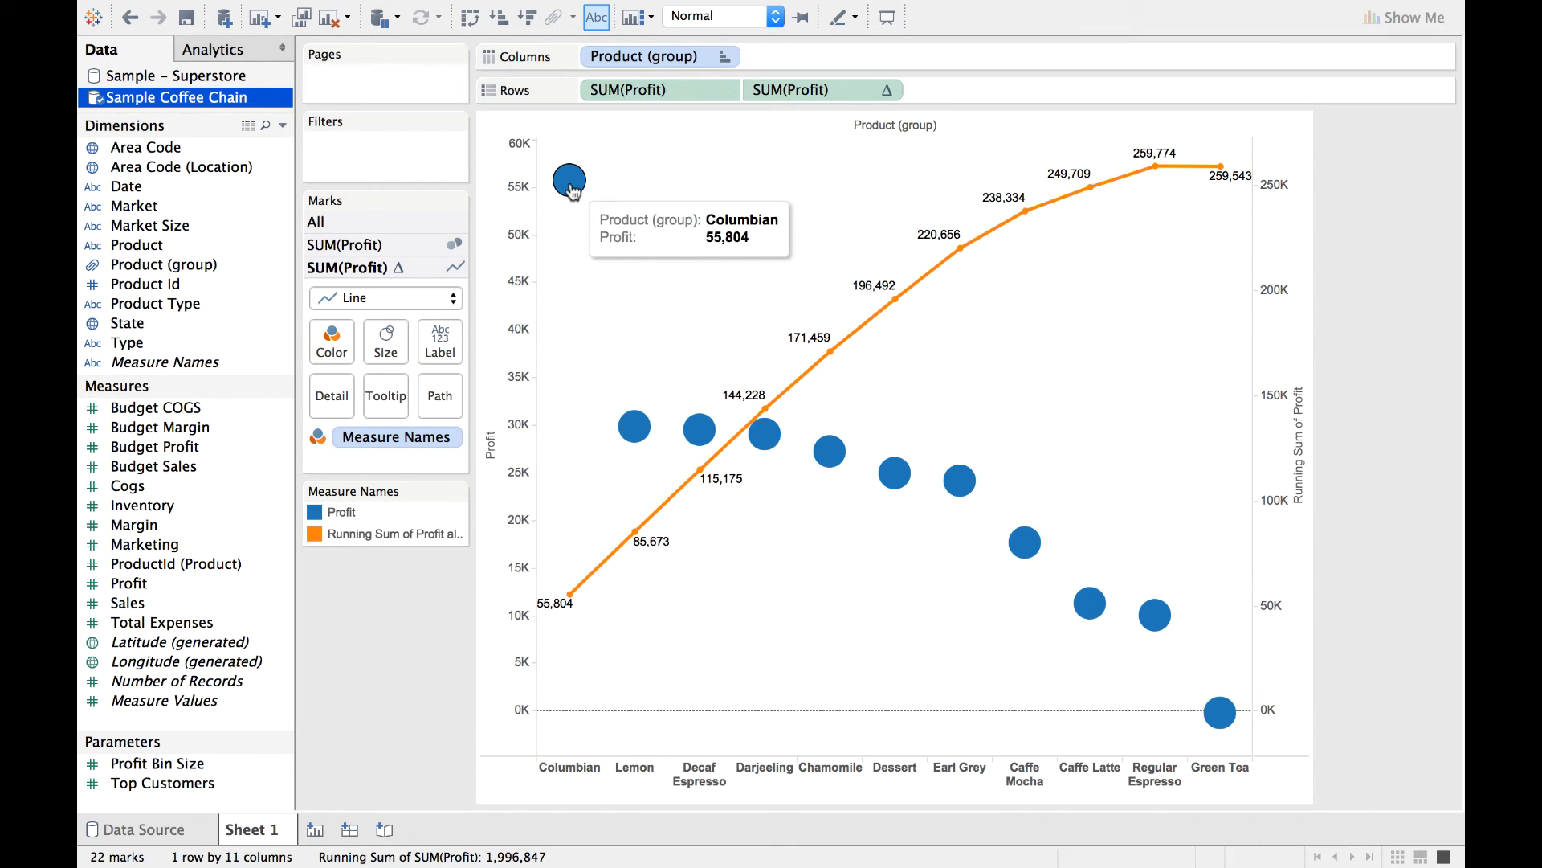
pyautogui.click(391, 244)
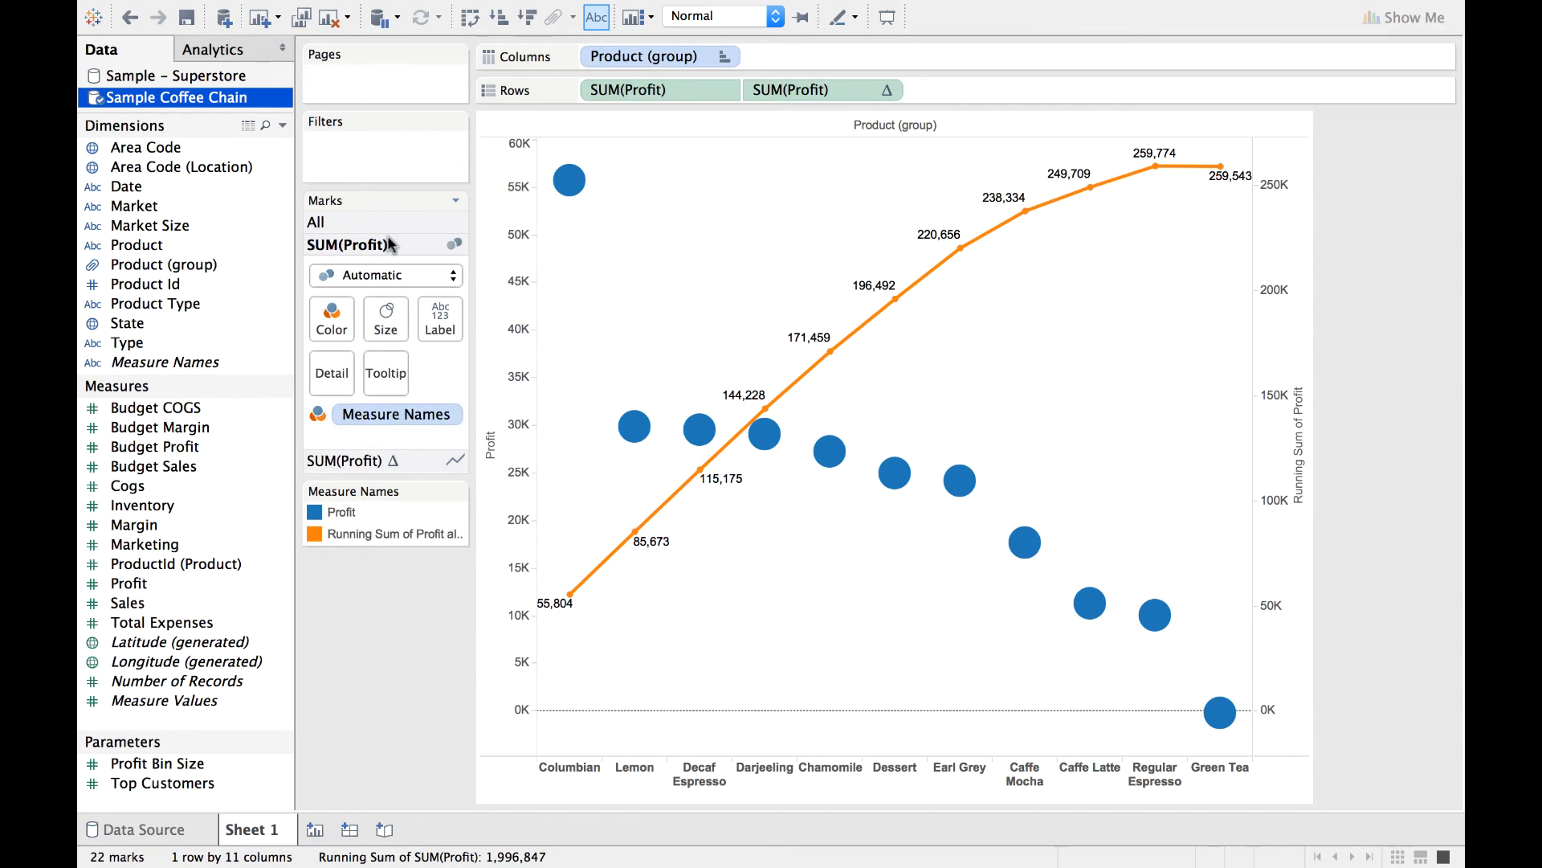
pyautogui.click(450, 275)
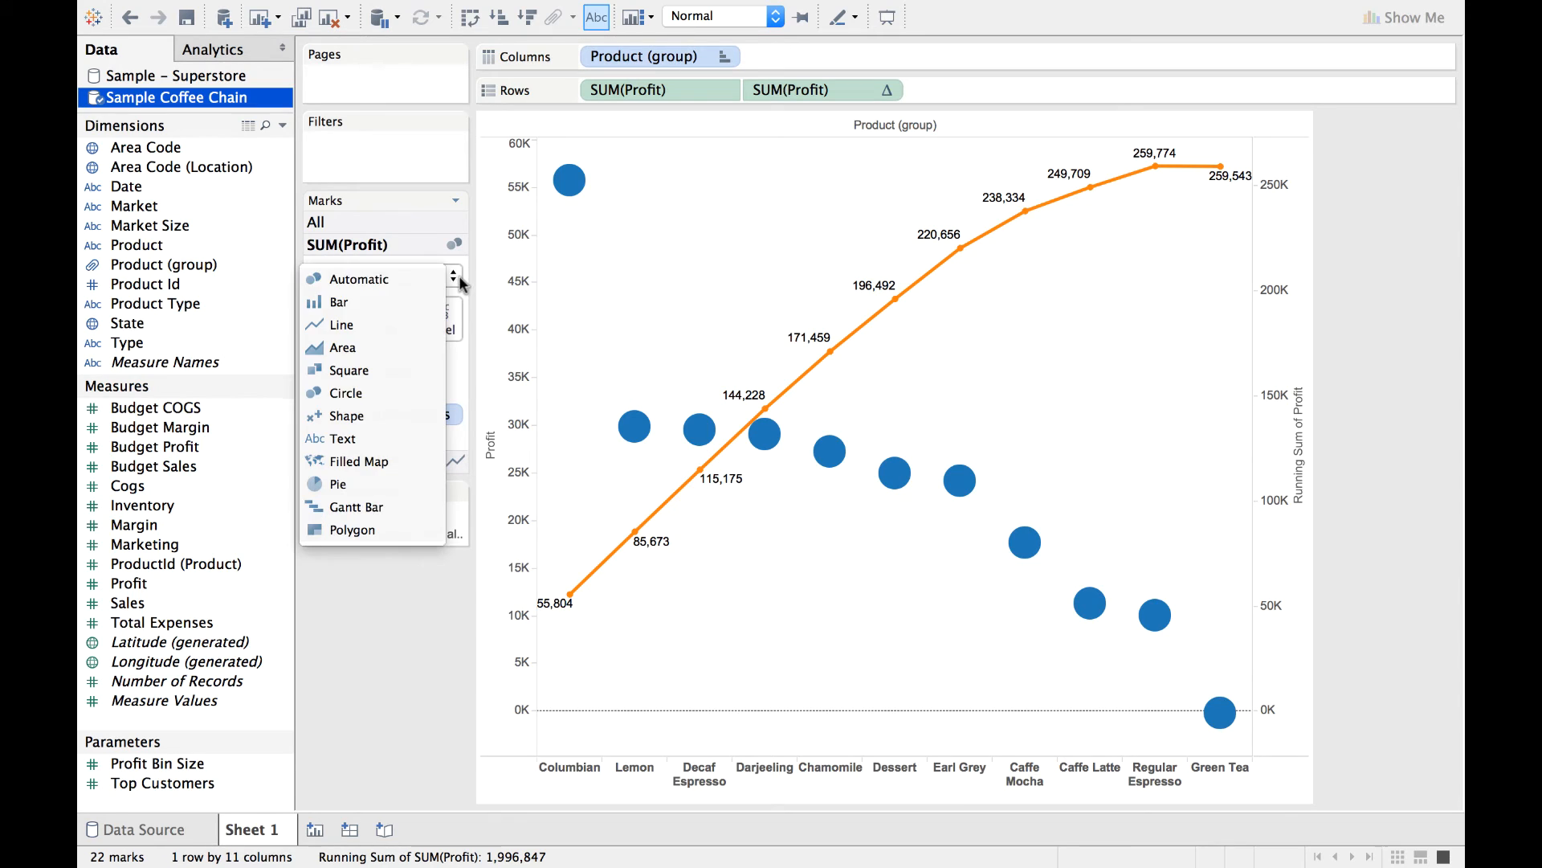
pyautogui.click(379, 304)
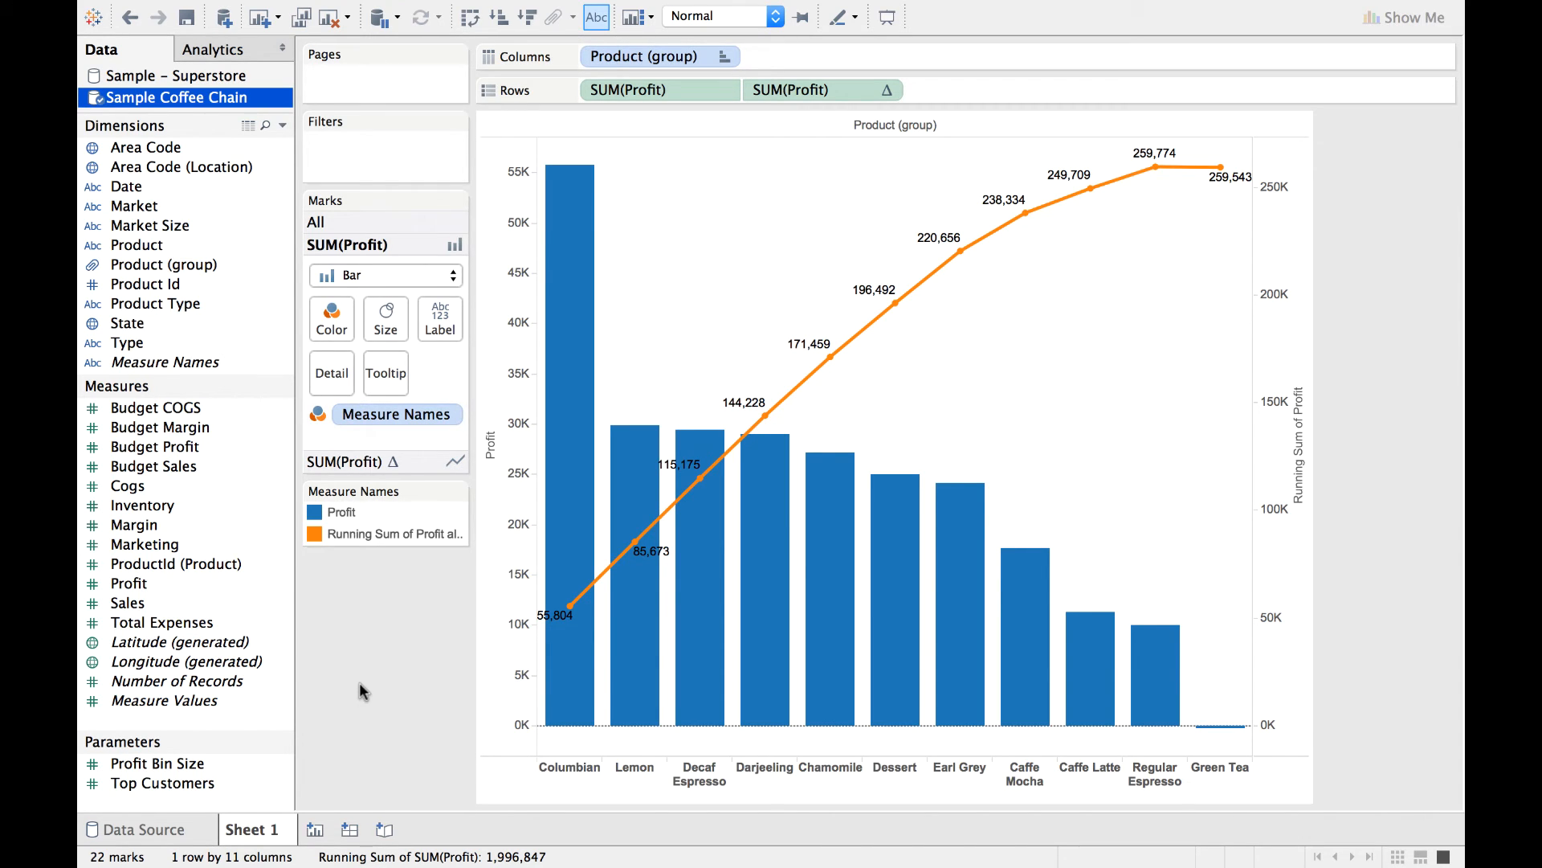
# Add a secondary Percent of Total calculation across the table to the running total of SUM(Profit).
pyautogui.click(888, 90)
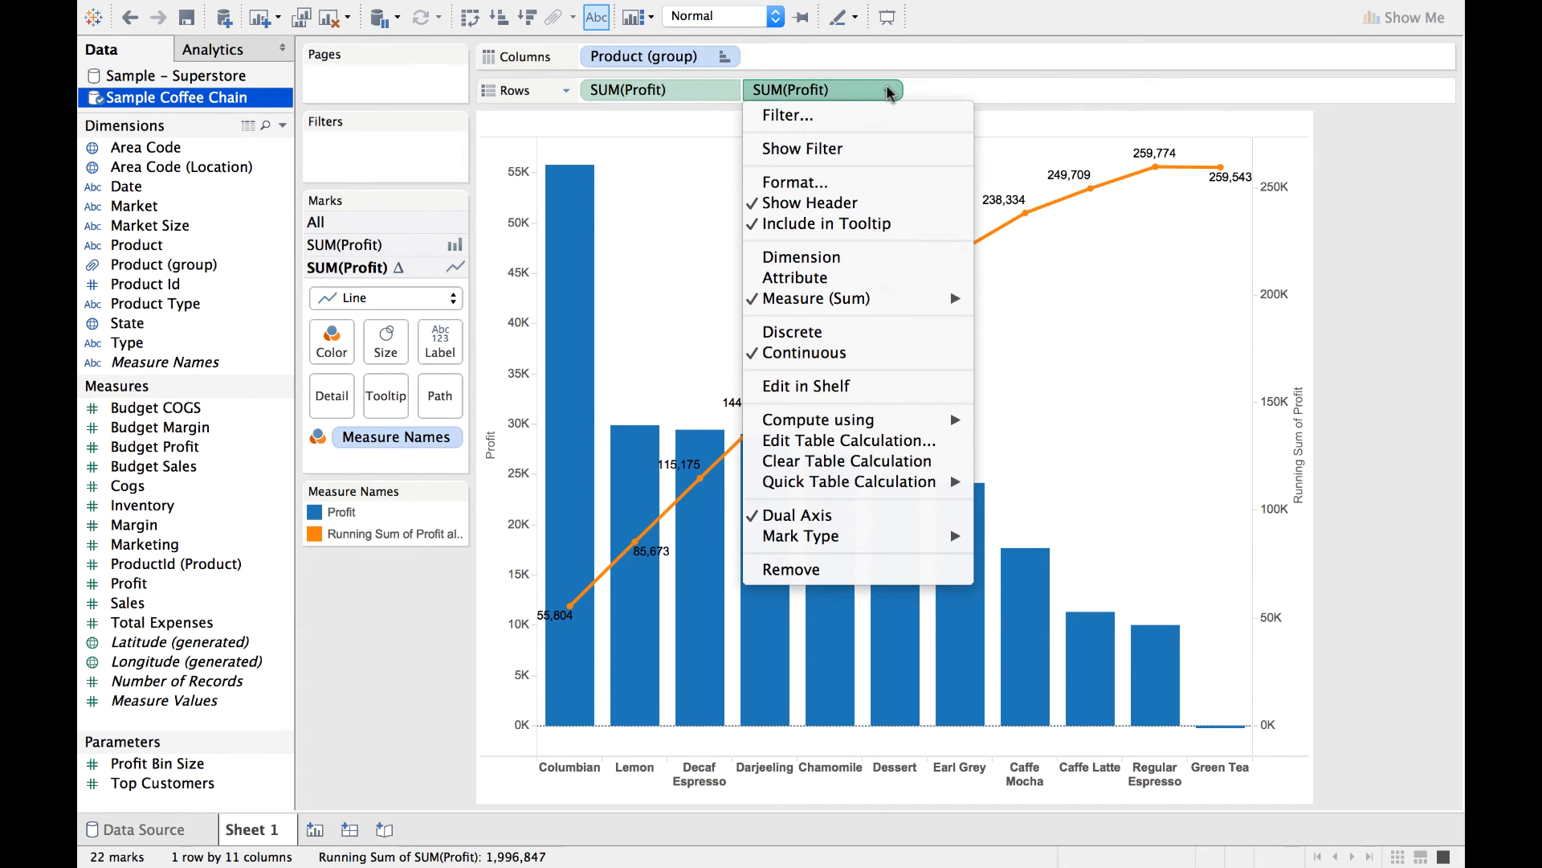
pyautogui.click(895, 440)
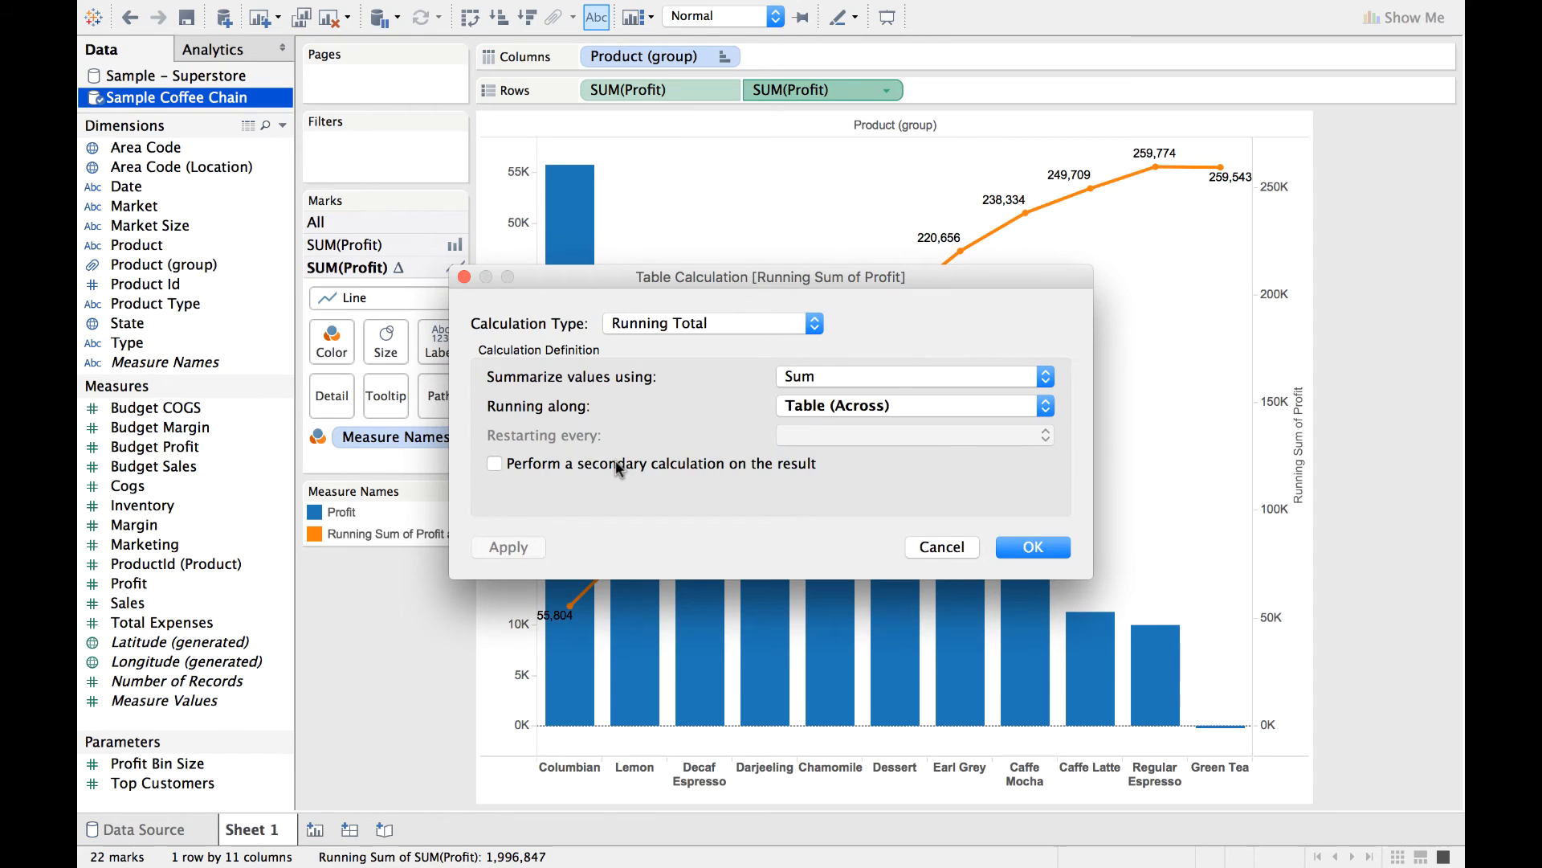
pyautogui.click(618, 468)
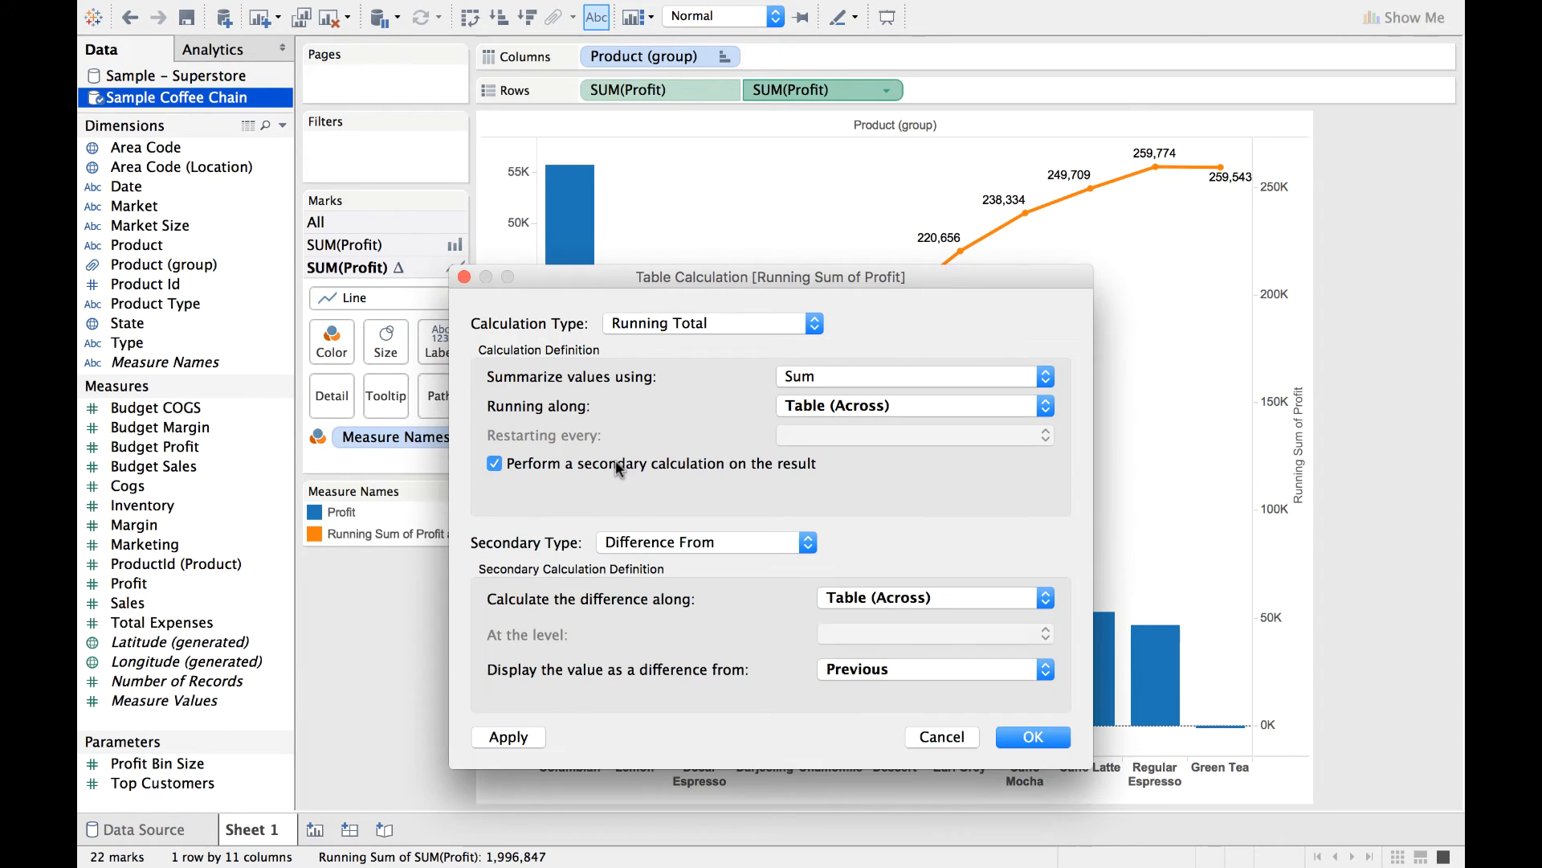
pyautogui.click(808, 542)
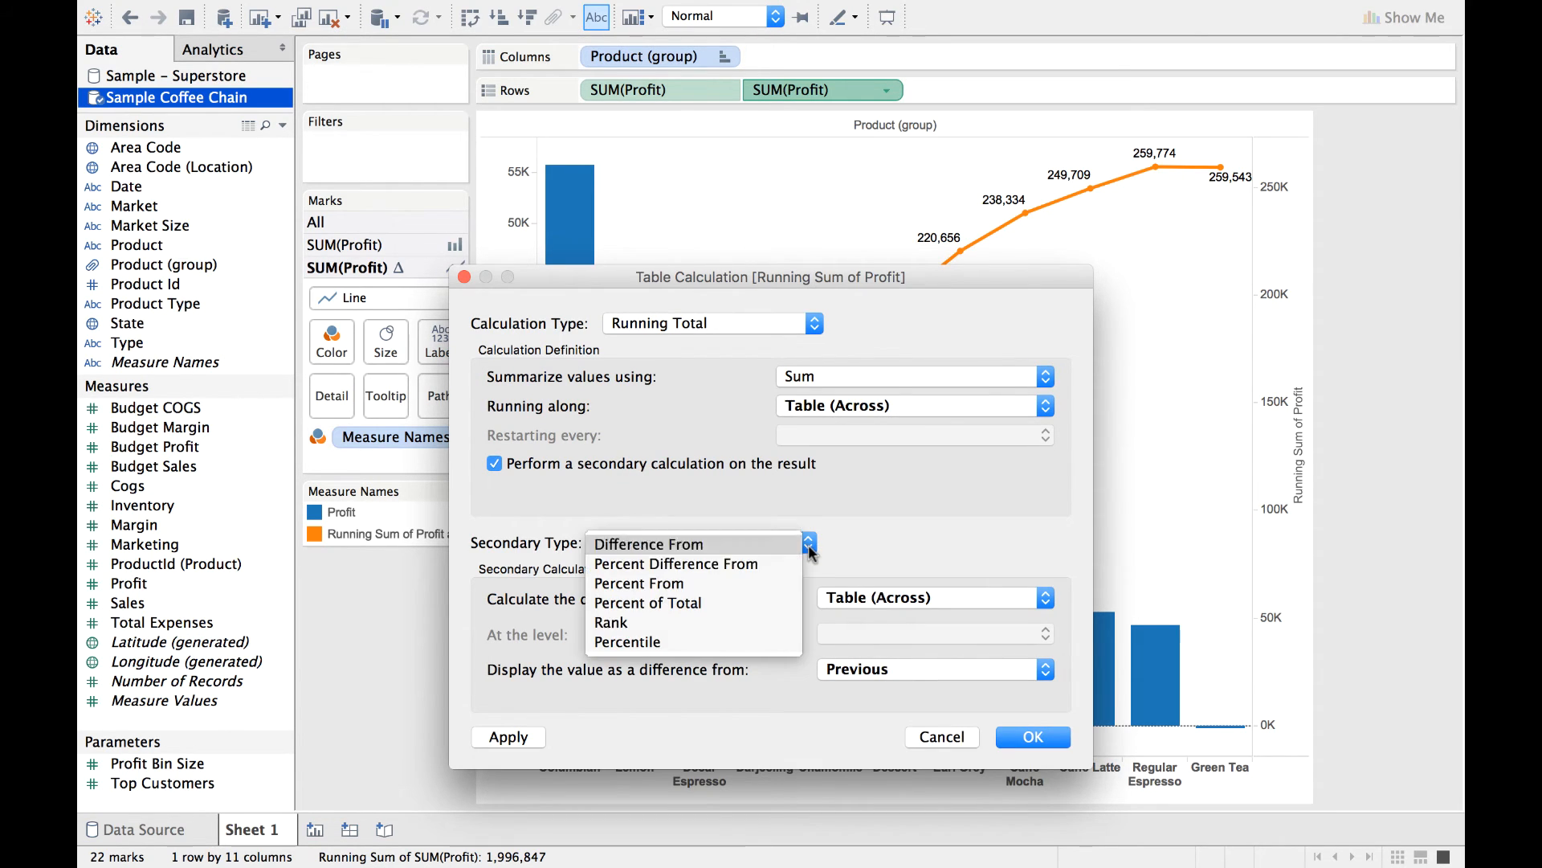
pyautogui.click(723, 602)
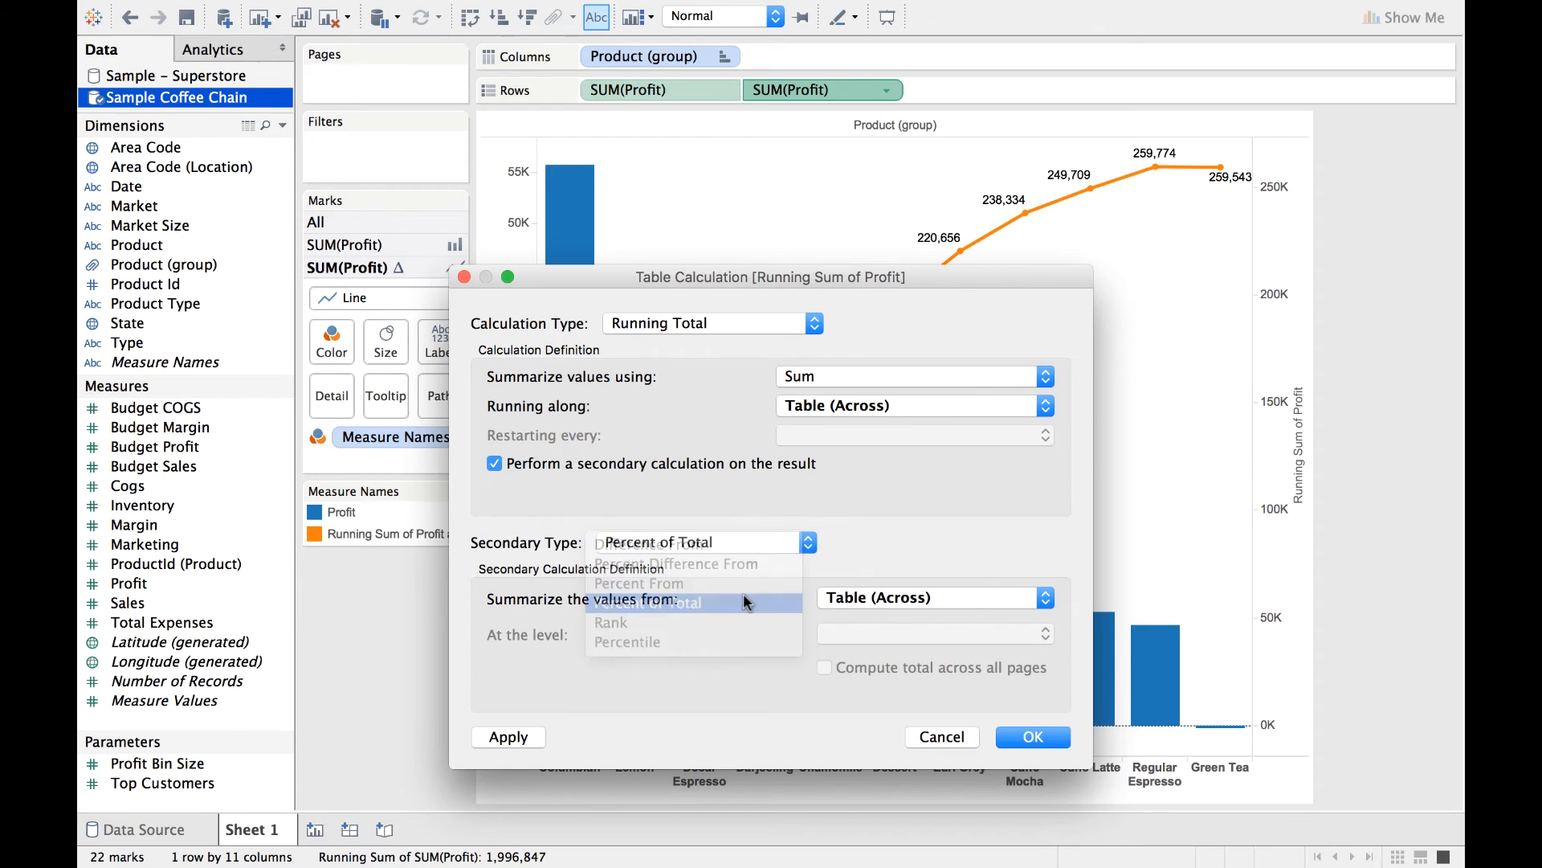
pyautogui.click(508, 735)
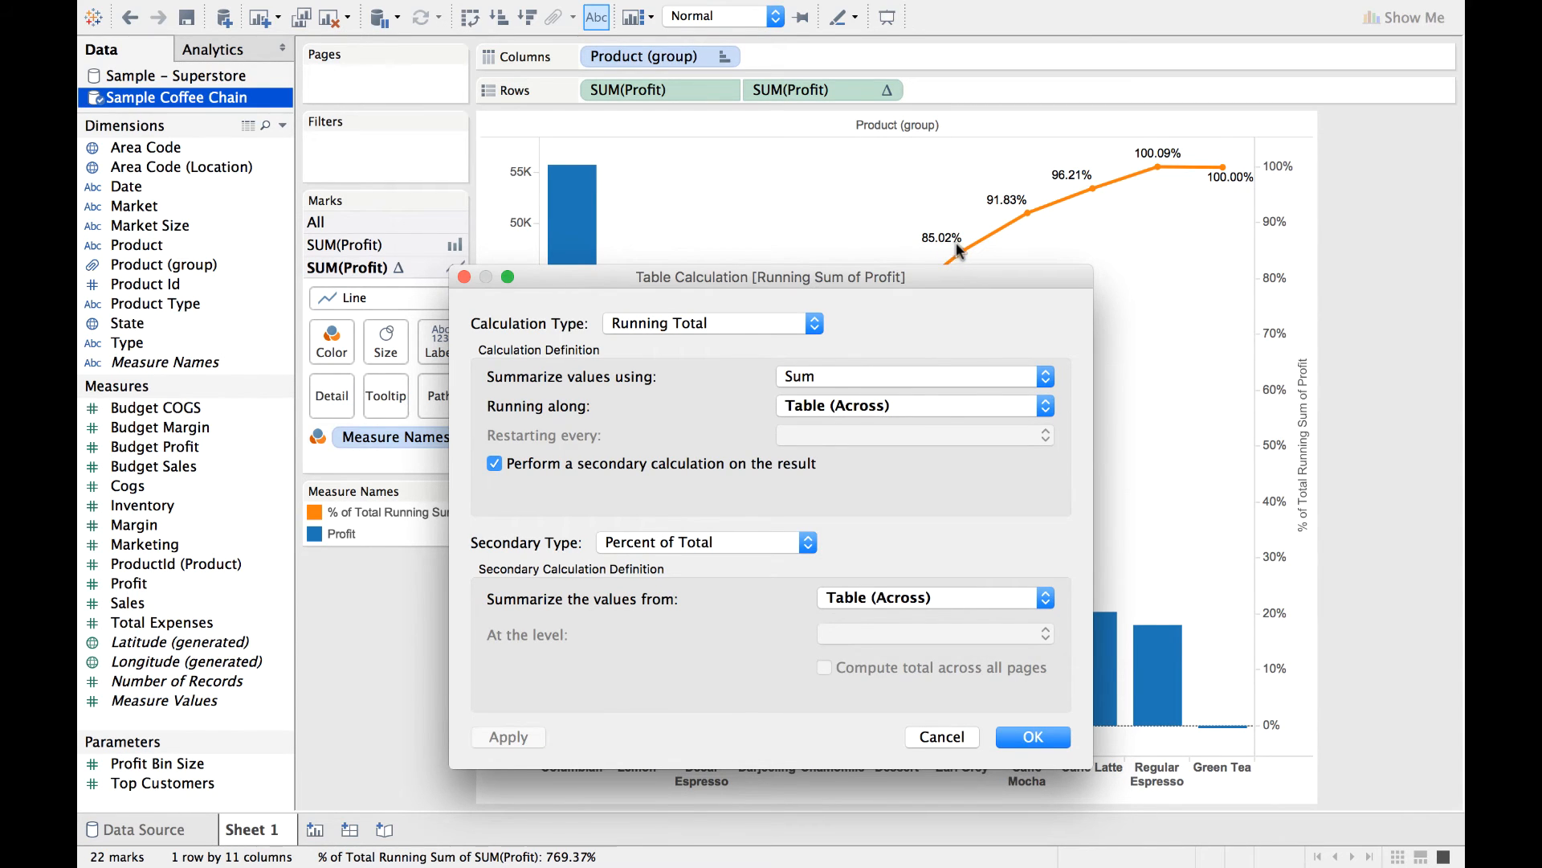
pyautogui.click(1034, 738)
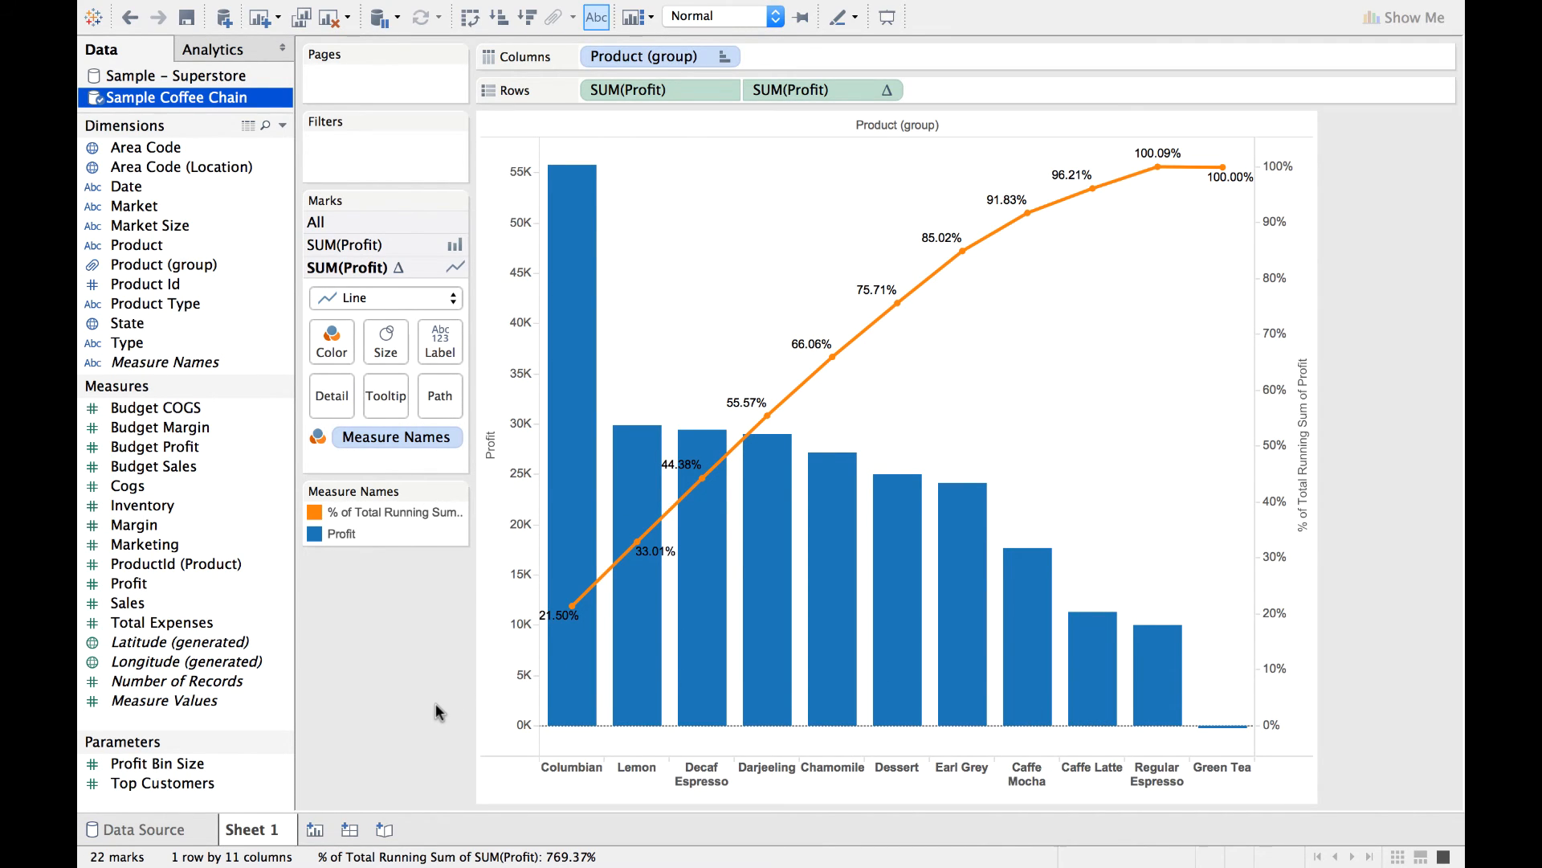
# Give the Profit axis a fixed range from 0 to 290,000 and apply it.
pyautogui.moveTo(590, 169)
pyautogui.rightClick(504, 485)
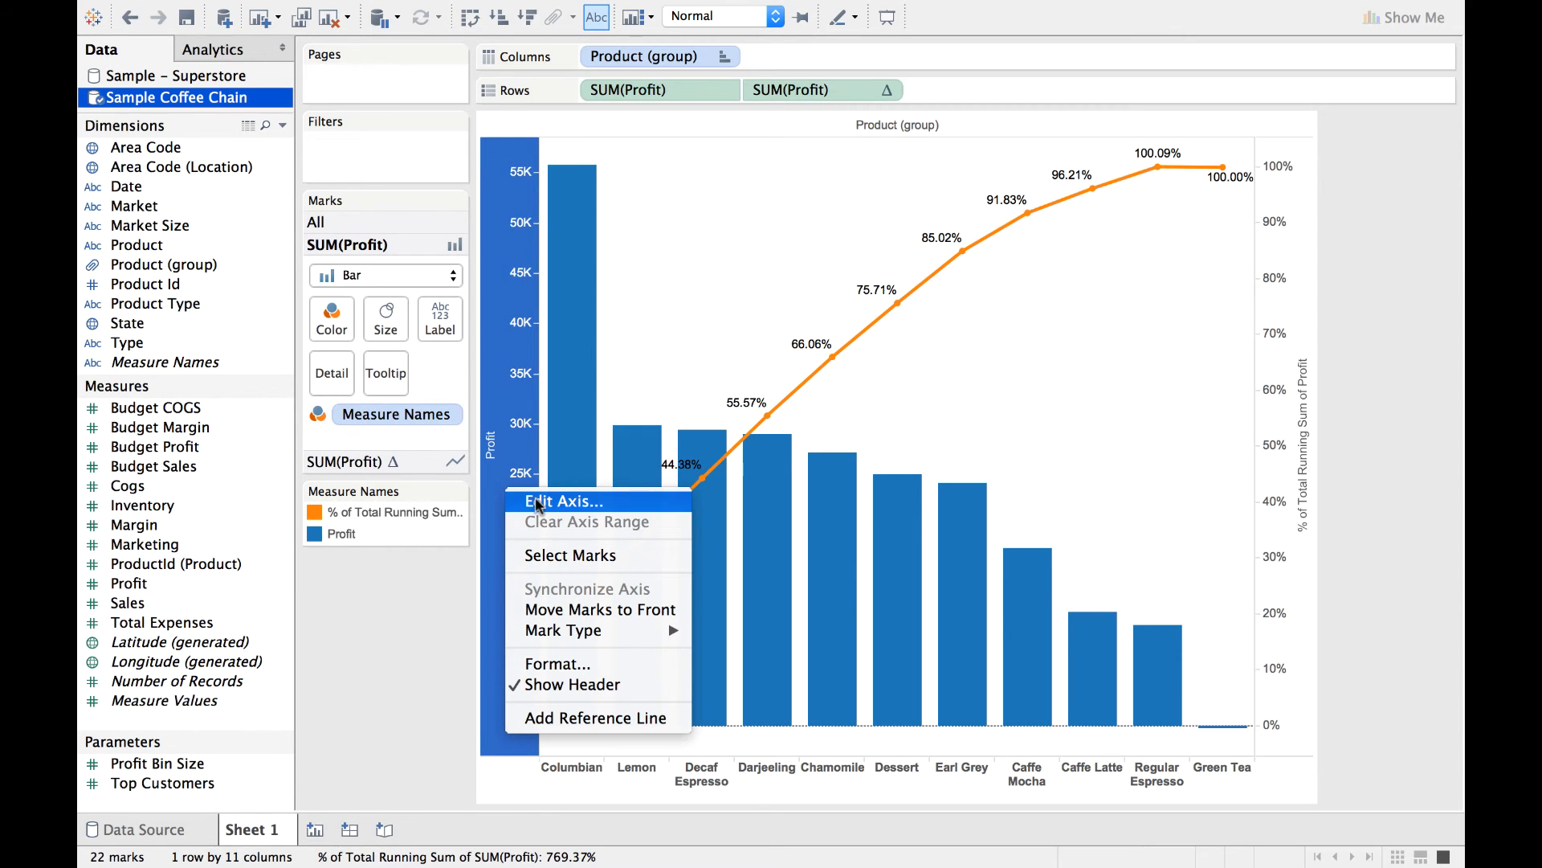
pyautogui.click(539, 502)
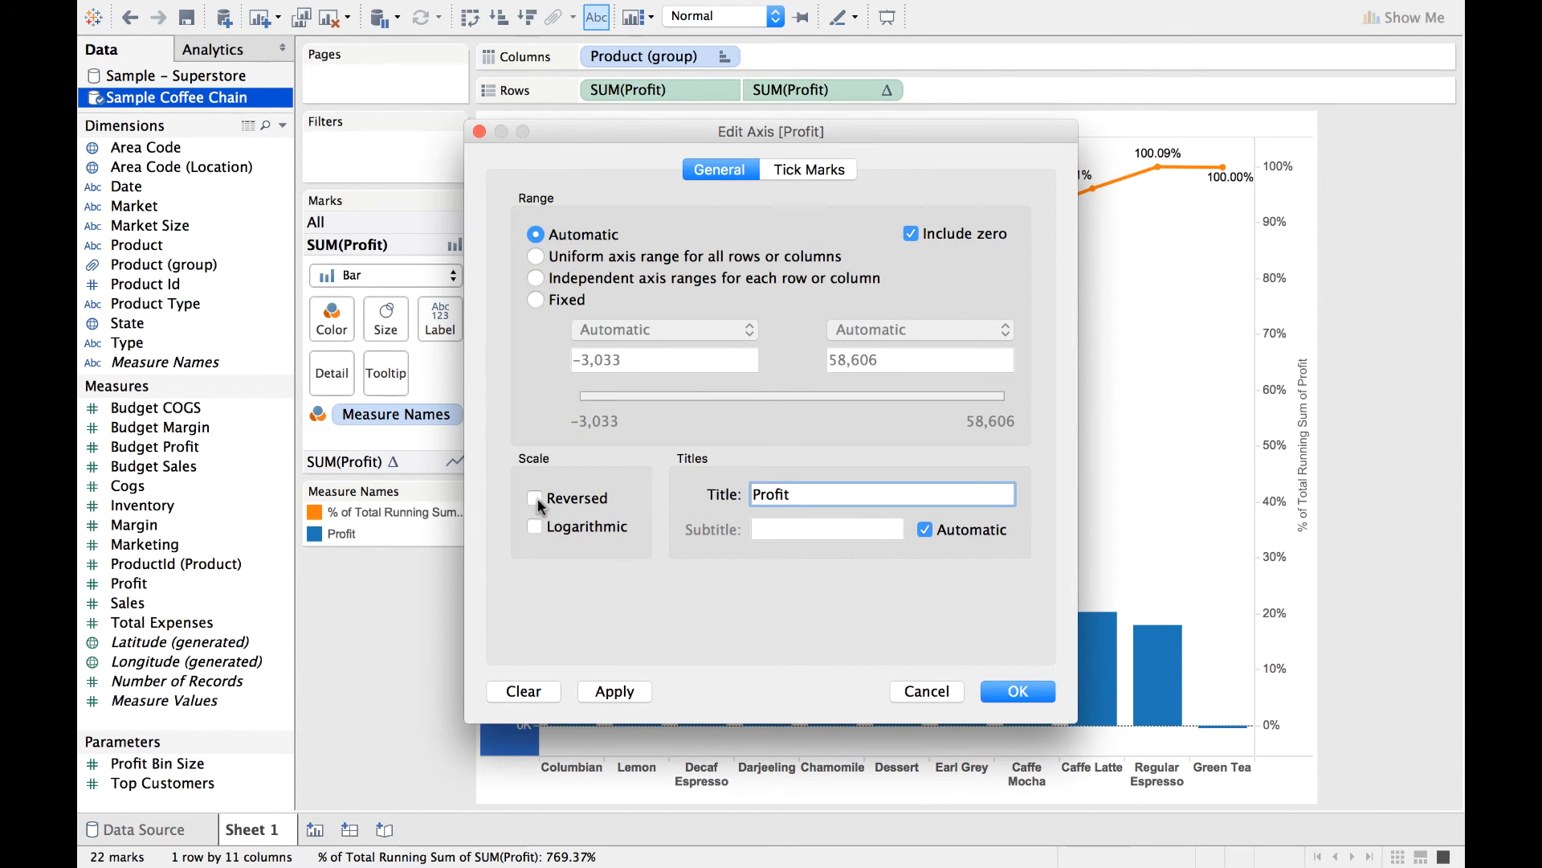
pyautogui.click(535, 301)
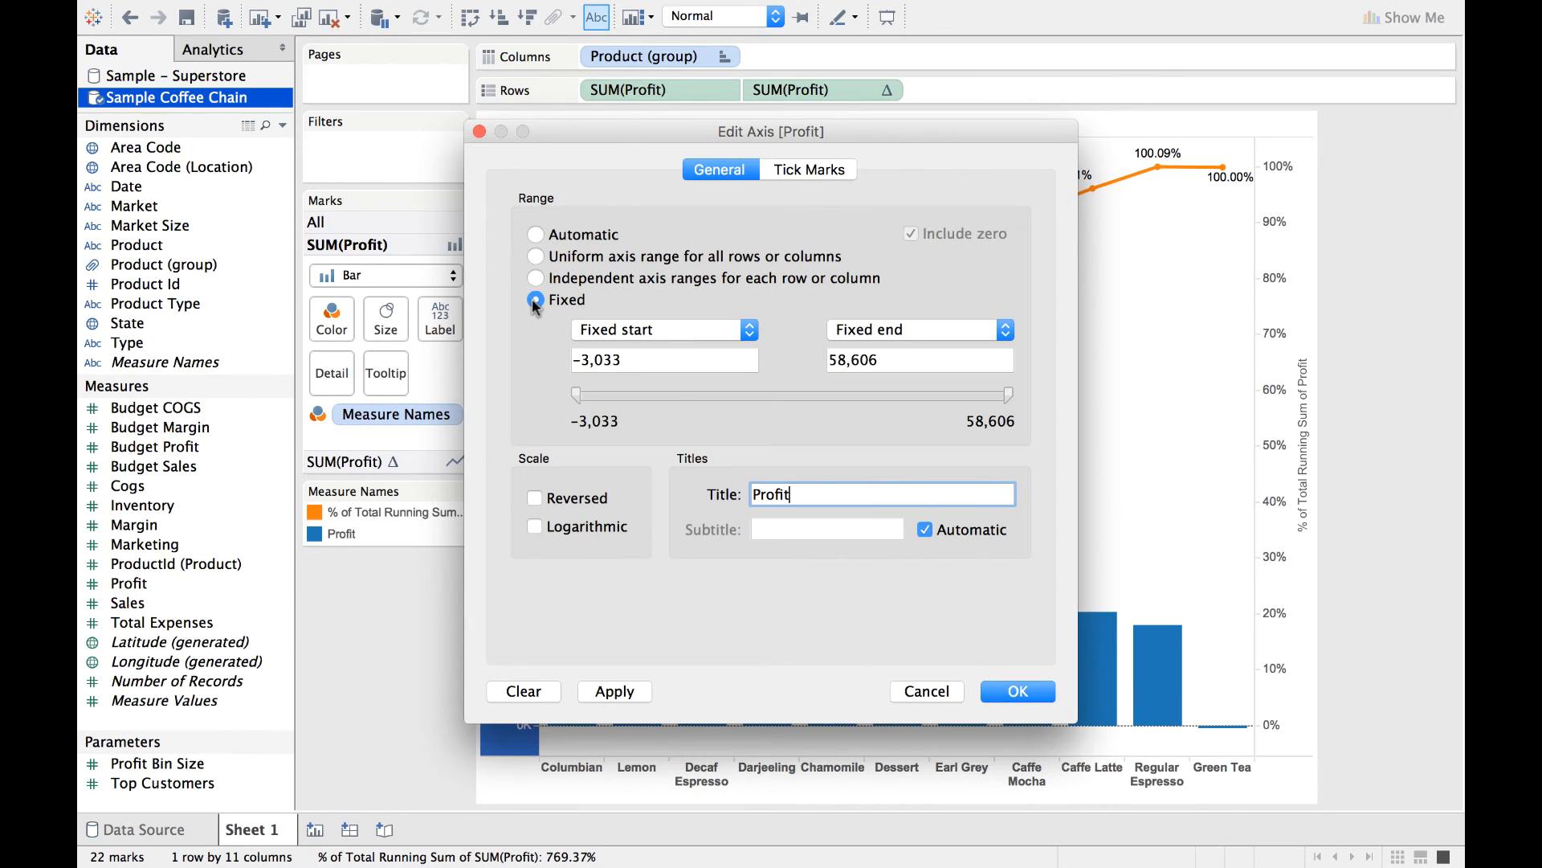
pyautogui.click(637, 363)
pyautogui.write('0')
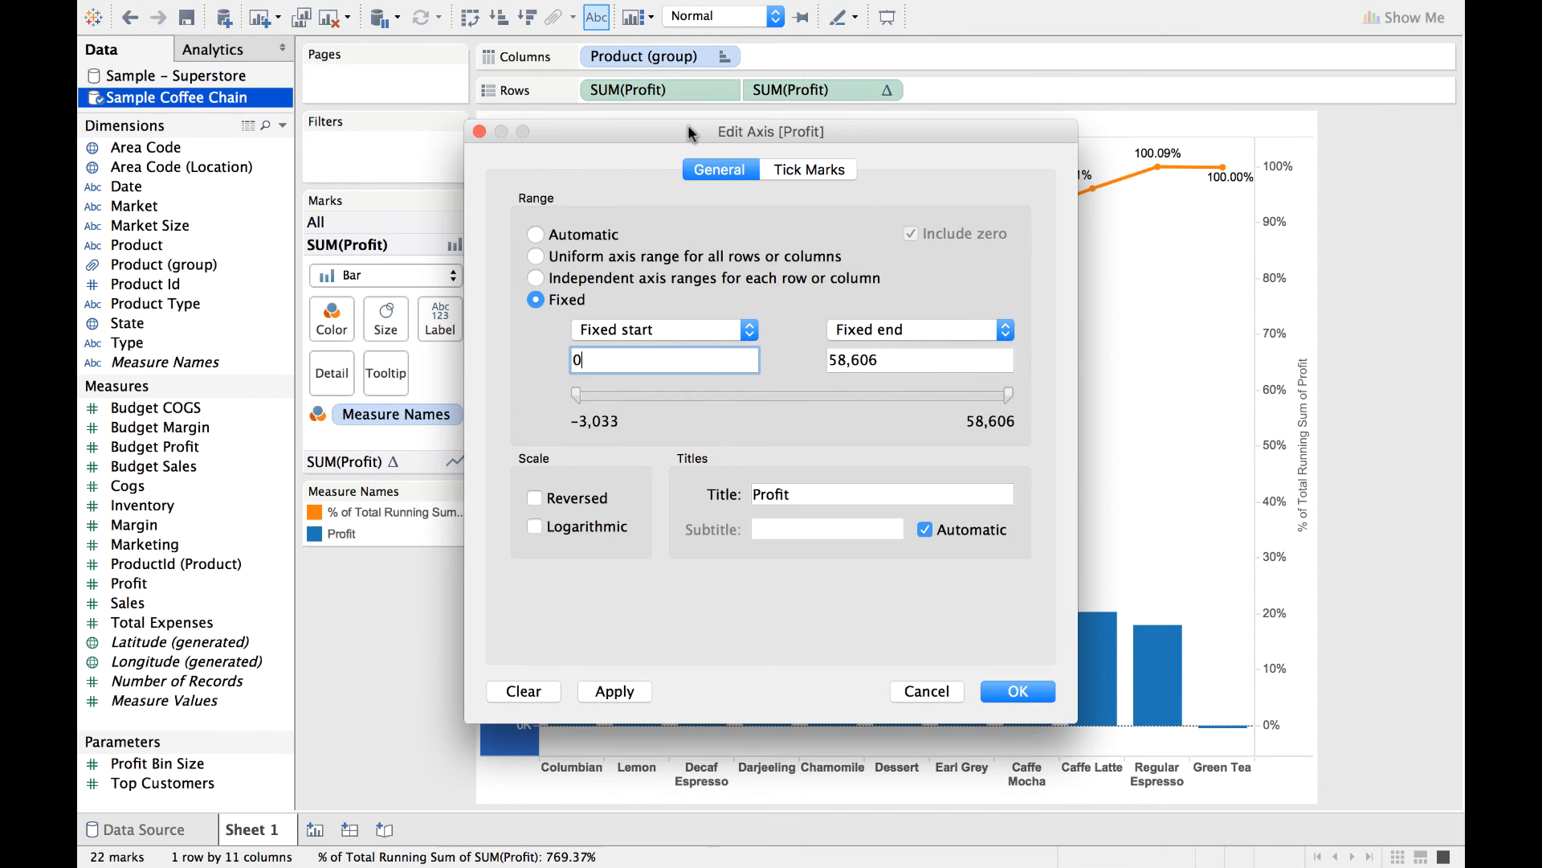
pyautogui.moveTo(687, 126); pyautogui.dragTo(960, 102)
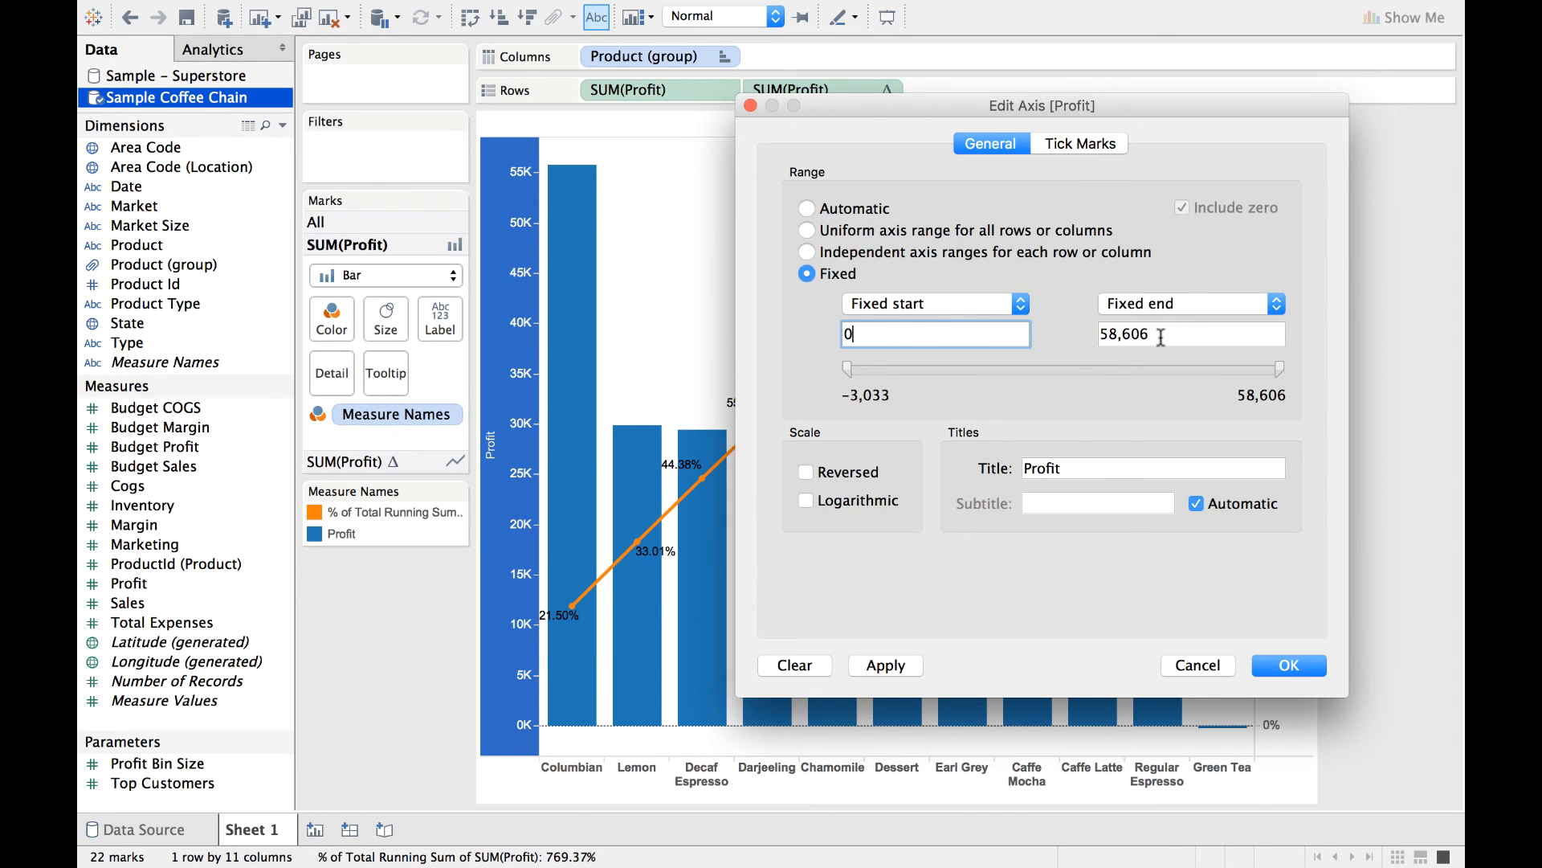
pyautogui.press('Tab')
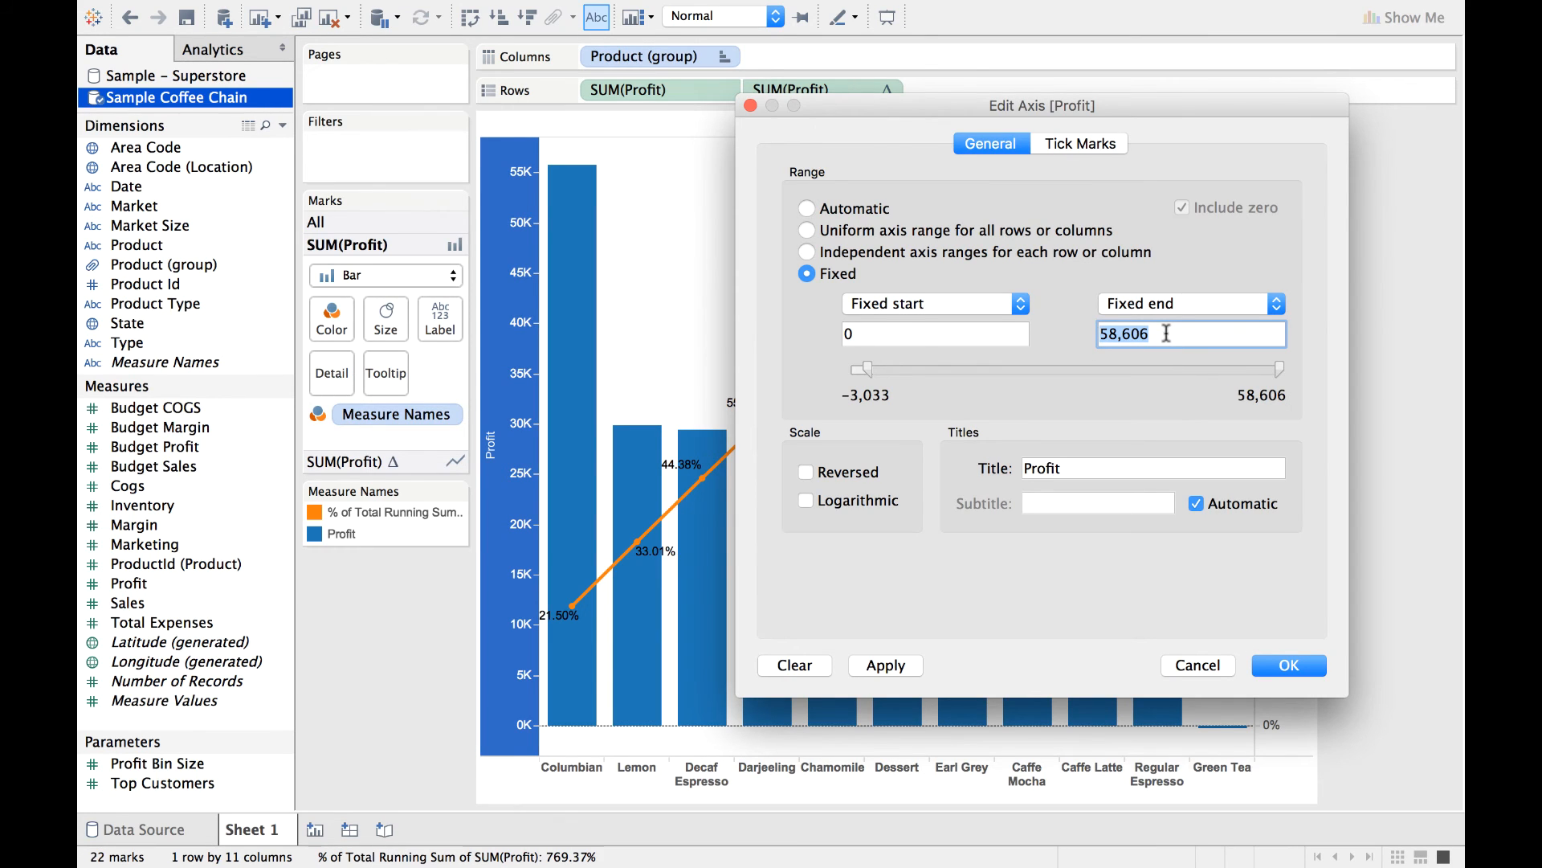
pyautogui.write('290000')
pyautogui.click(888, 669)
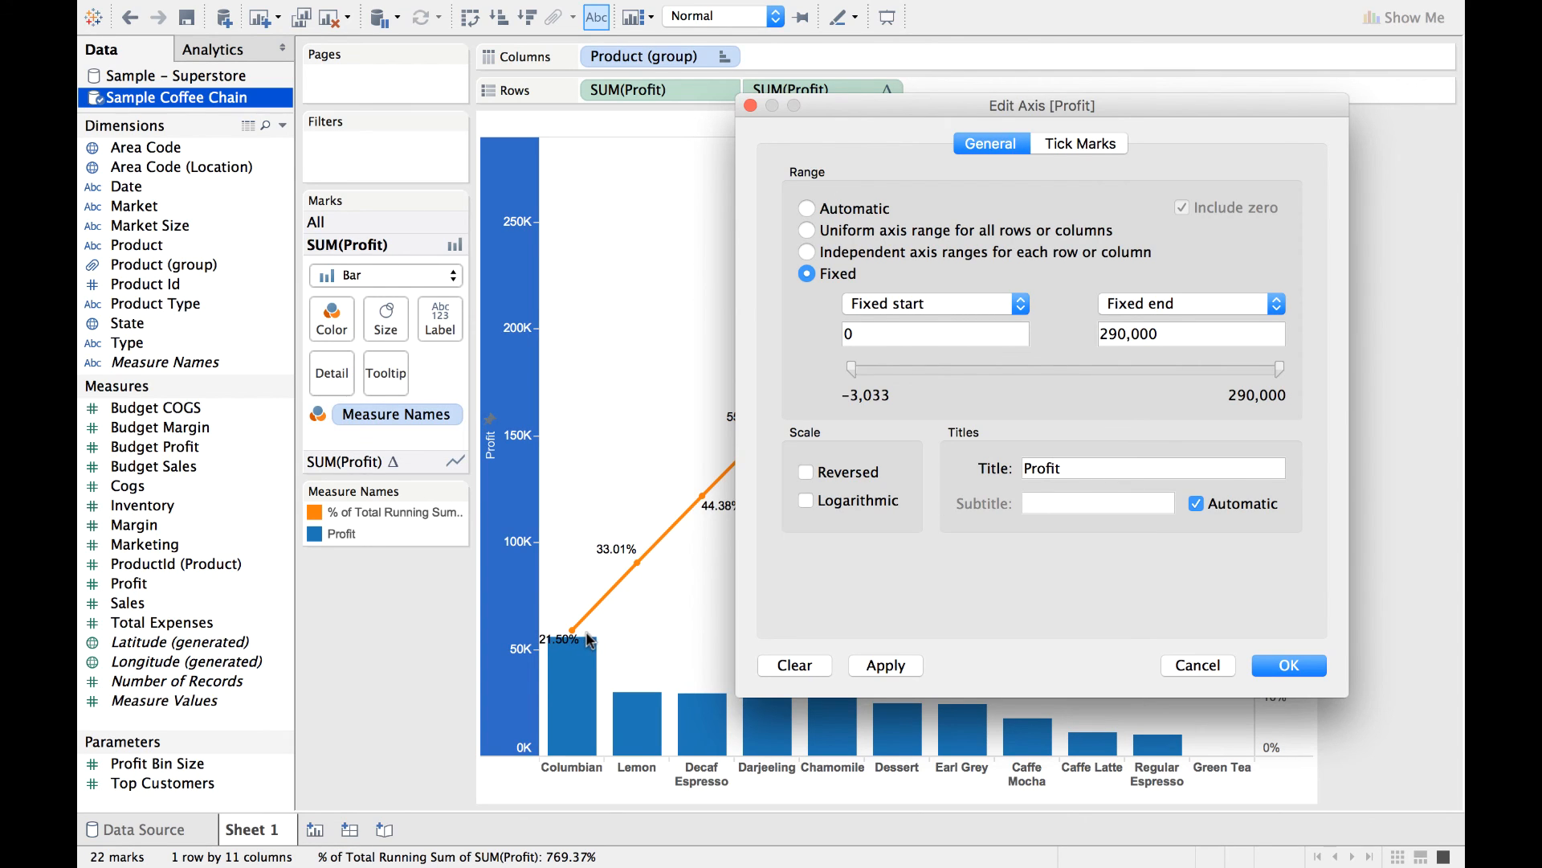
# Set the fixed end of the Profit axis to 275,000 and confirm the axis settings.
pyautogui.click(1127, 336)
pyautogui.press('BackSpace')
pyautogui.press('BackSpace')
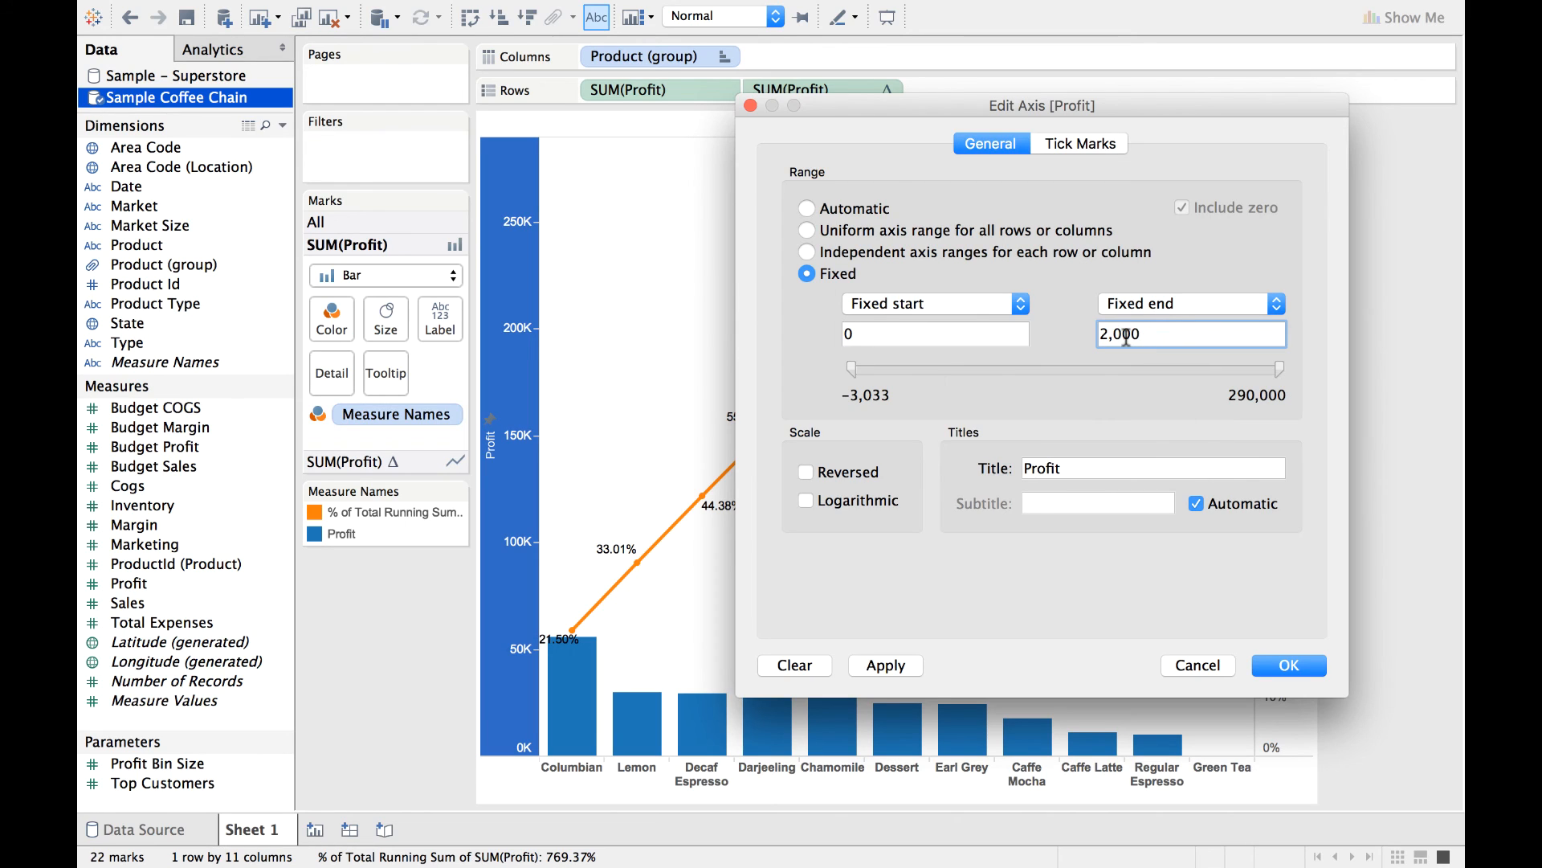
pyautogui.write('75')
pyautogui.click(888, 667)
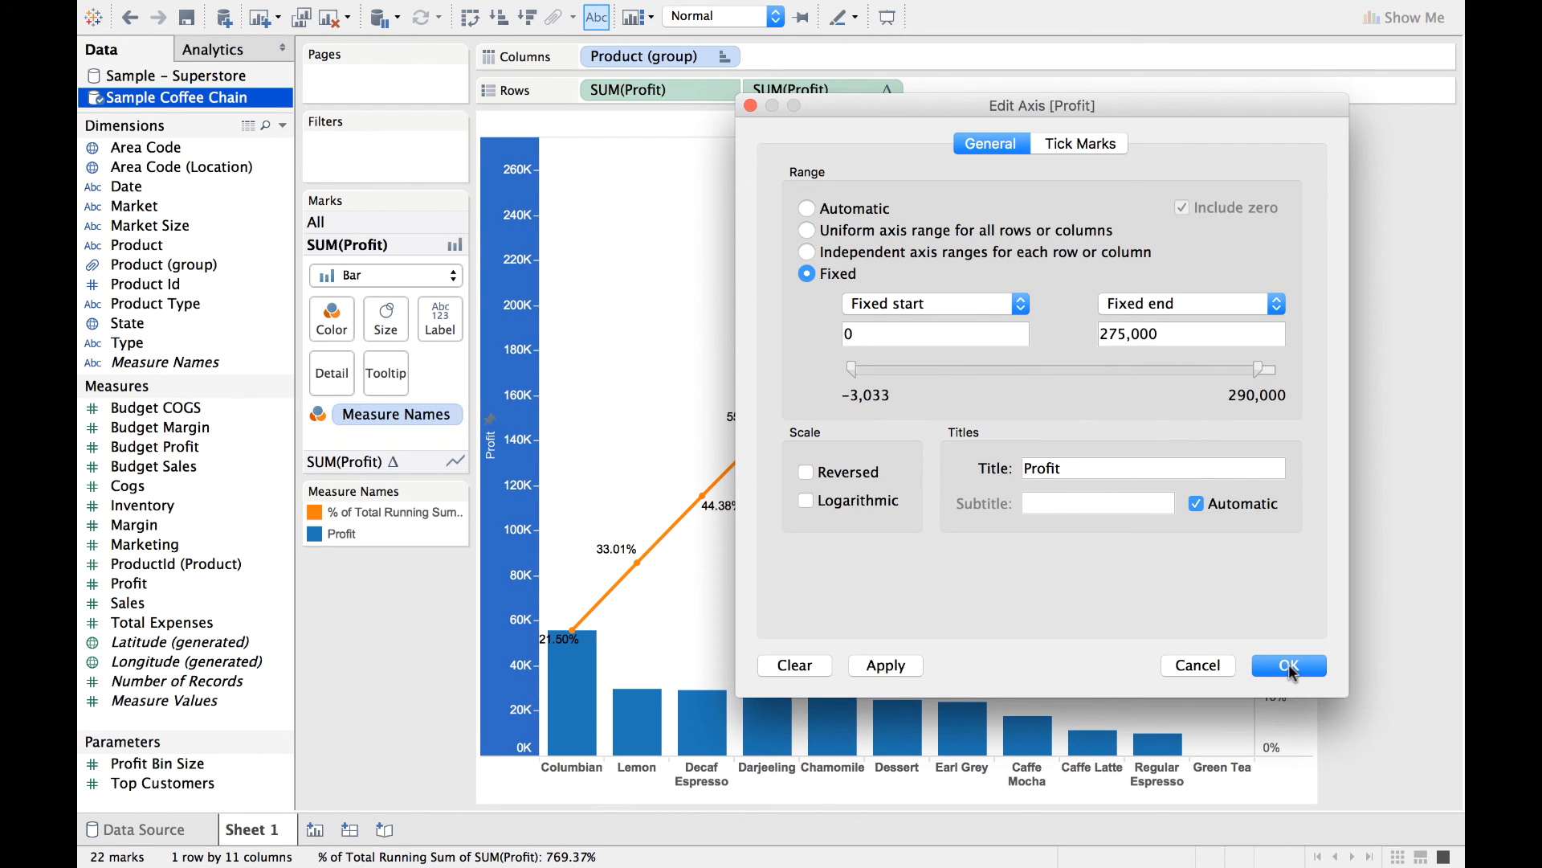
pyautogui.click(1290, 667)
pyautogui.click(422, 720)
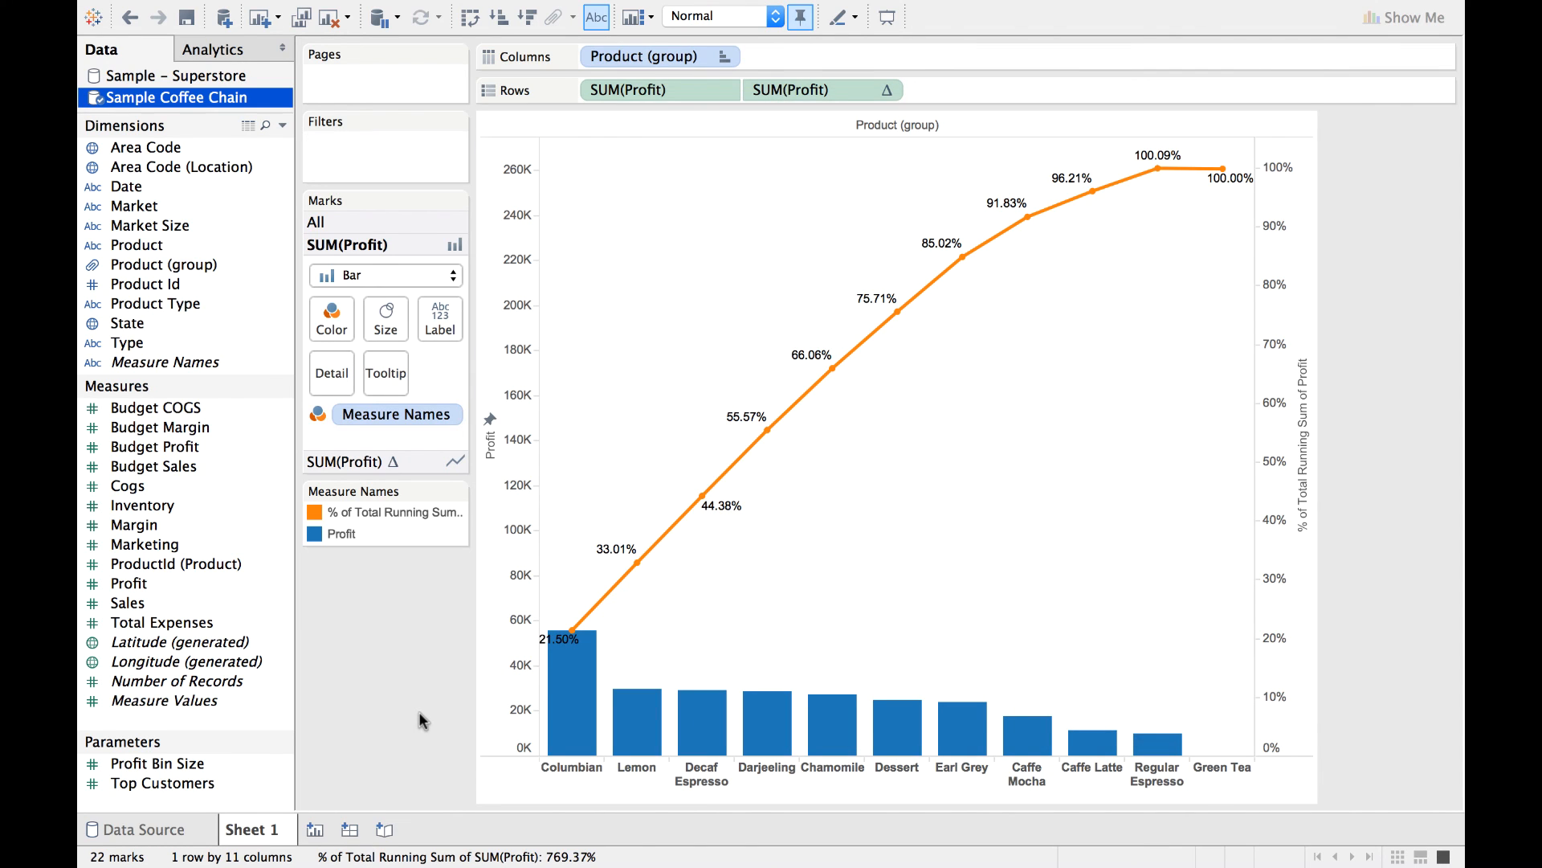
# Recolor the Profit bars green from the Tableau 10 palette.
pyautogui.moveTo(573, 641)
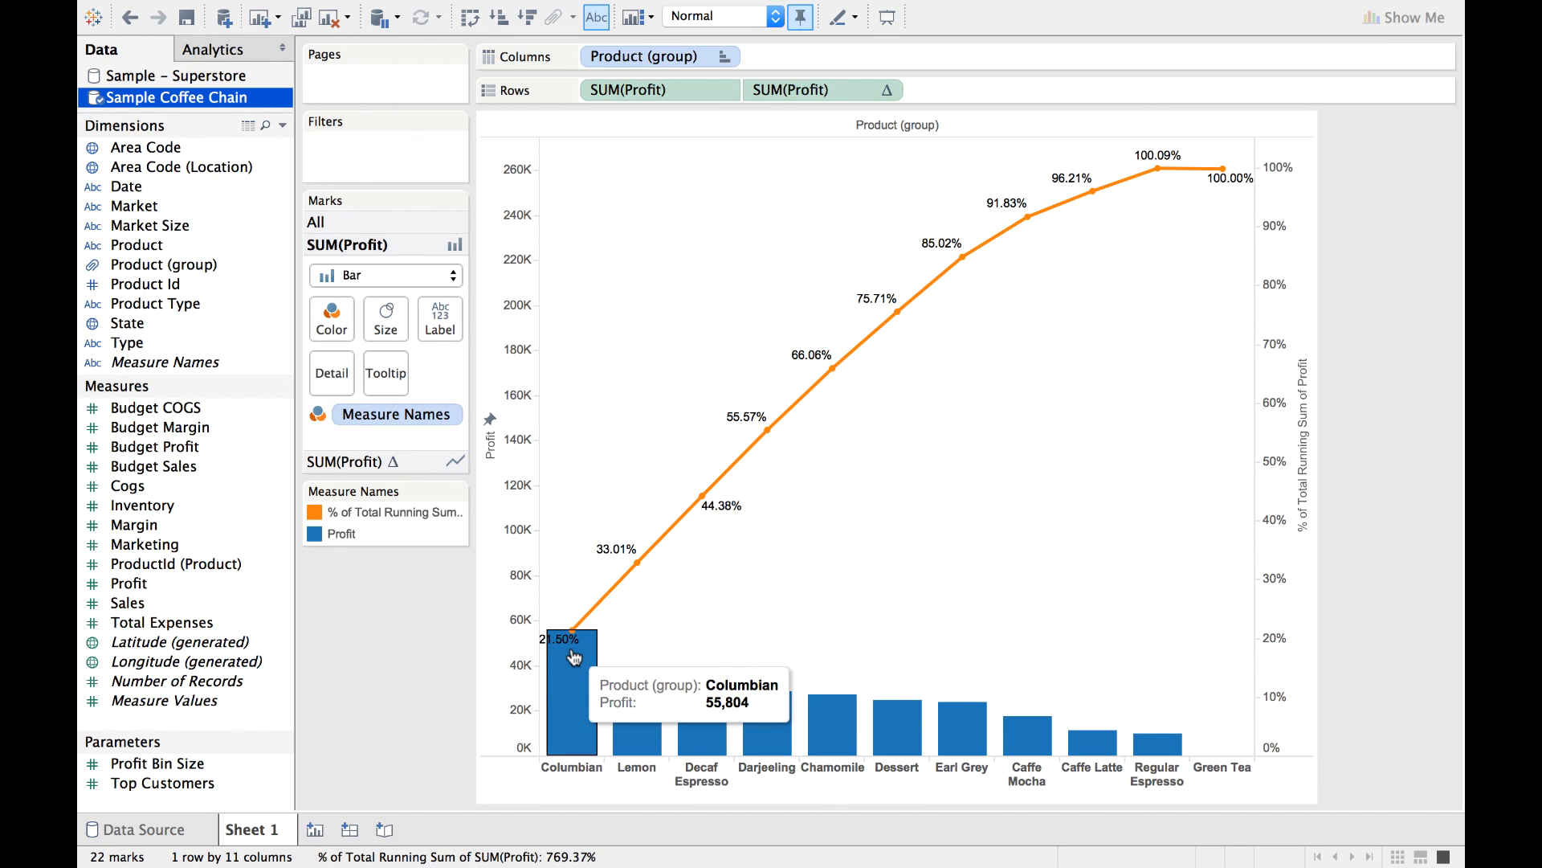
pyautogui.rightClick(344, 539)
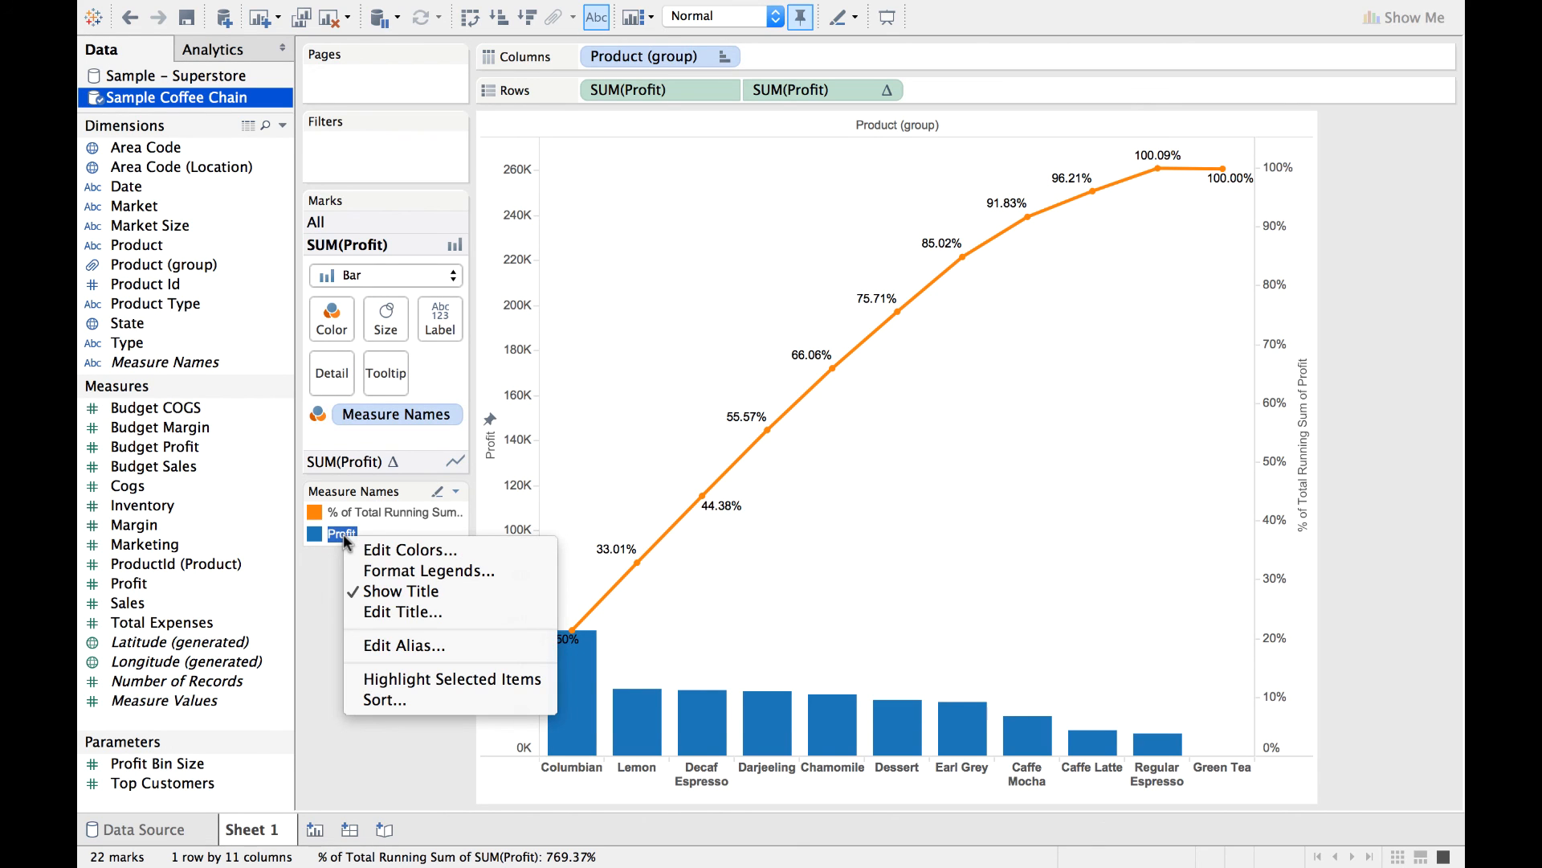
pyautogui.click(378, 554)
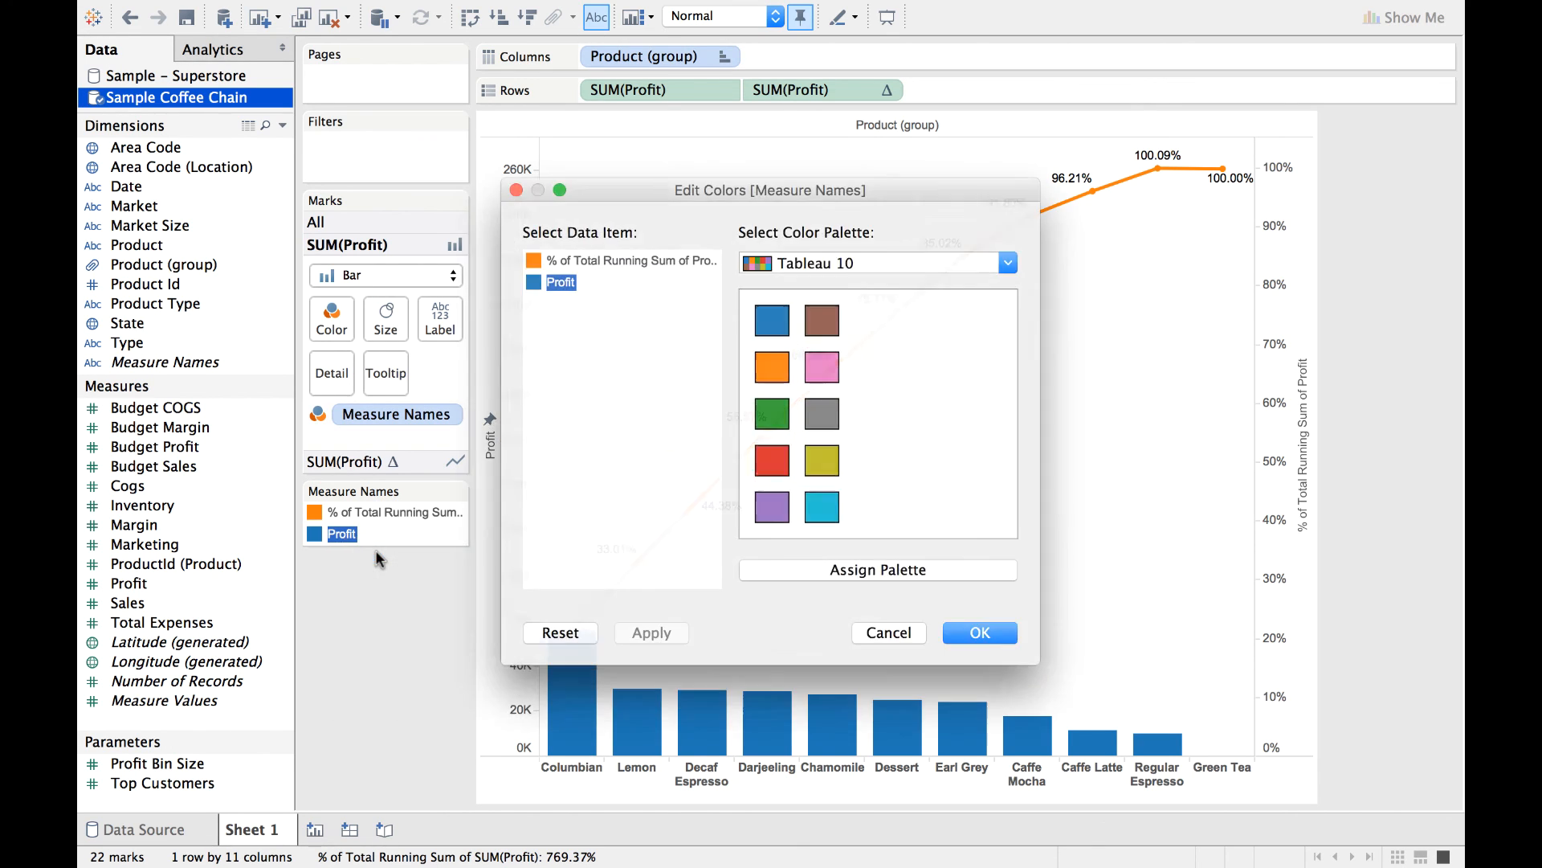
pyautogui.click(778, 424)
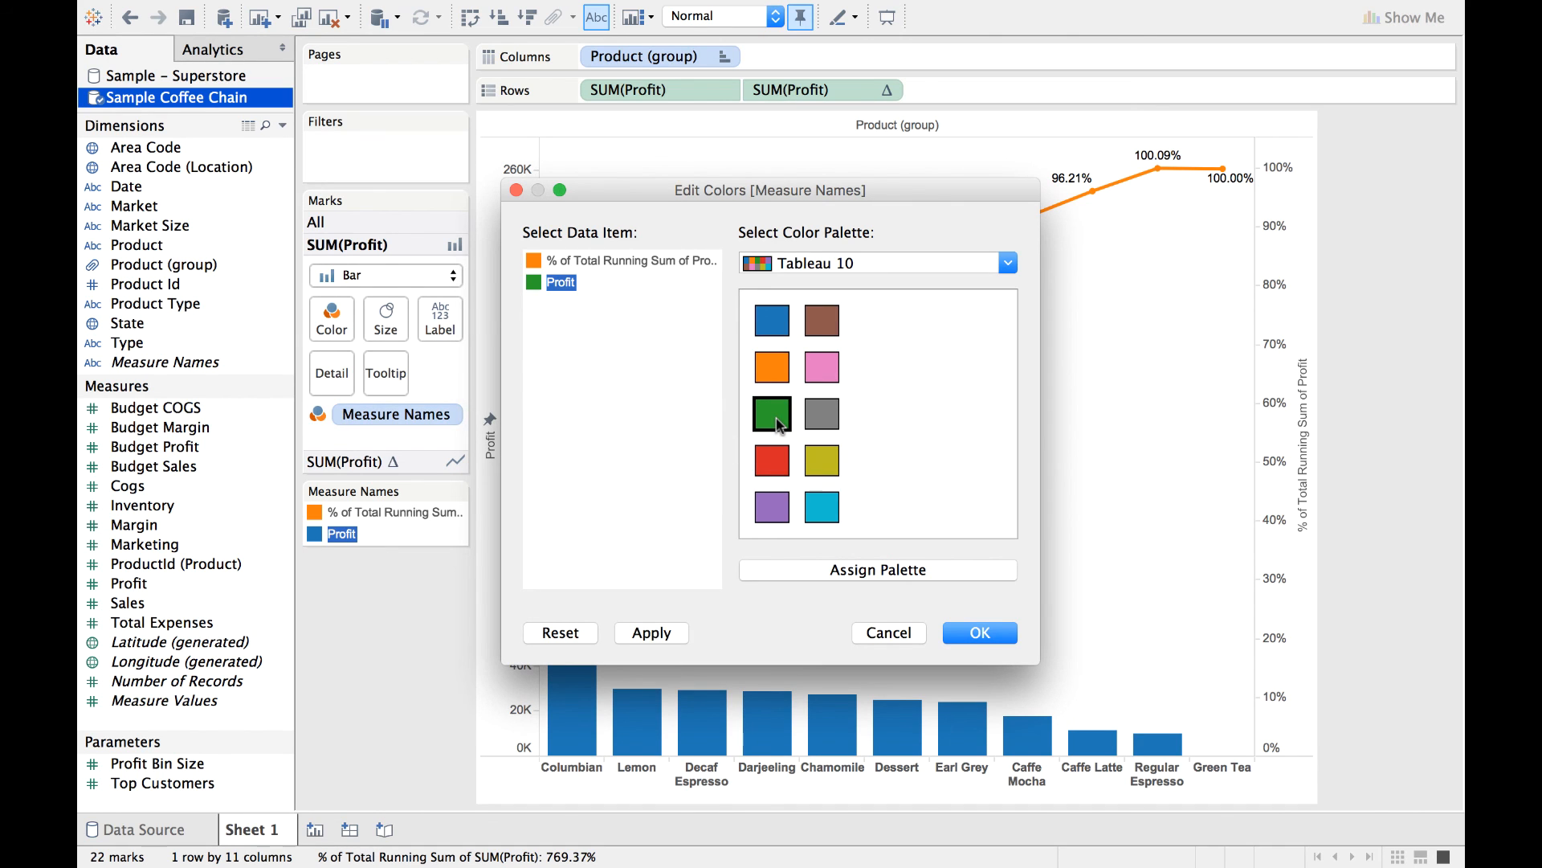
pyautogui.click(651, 633)
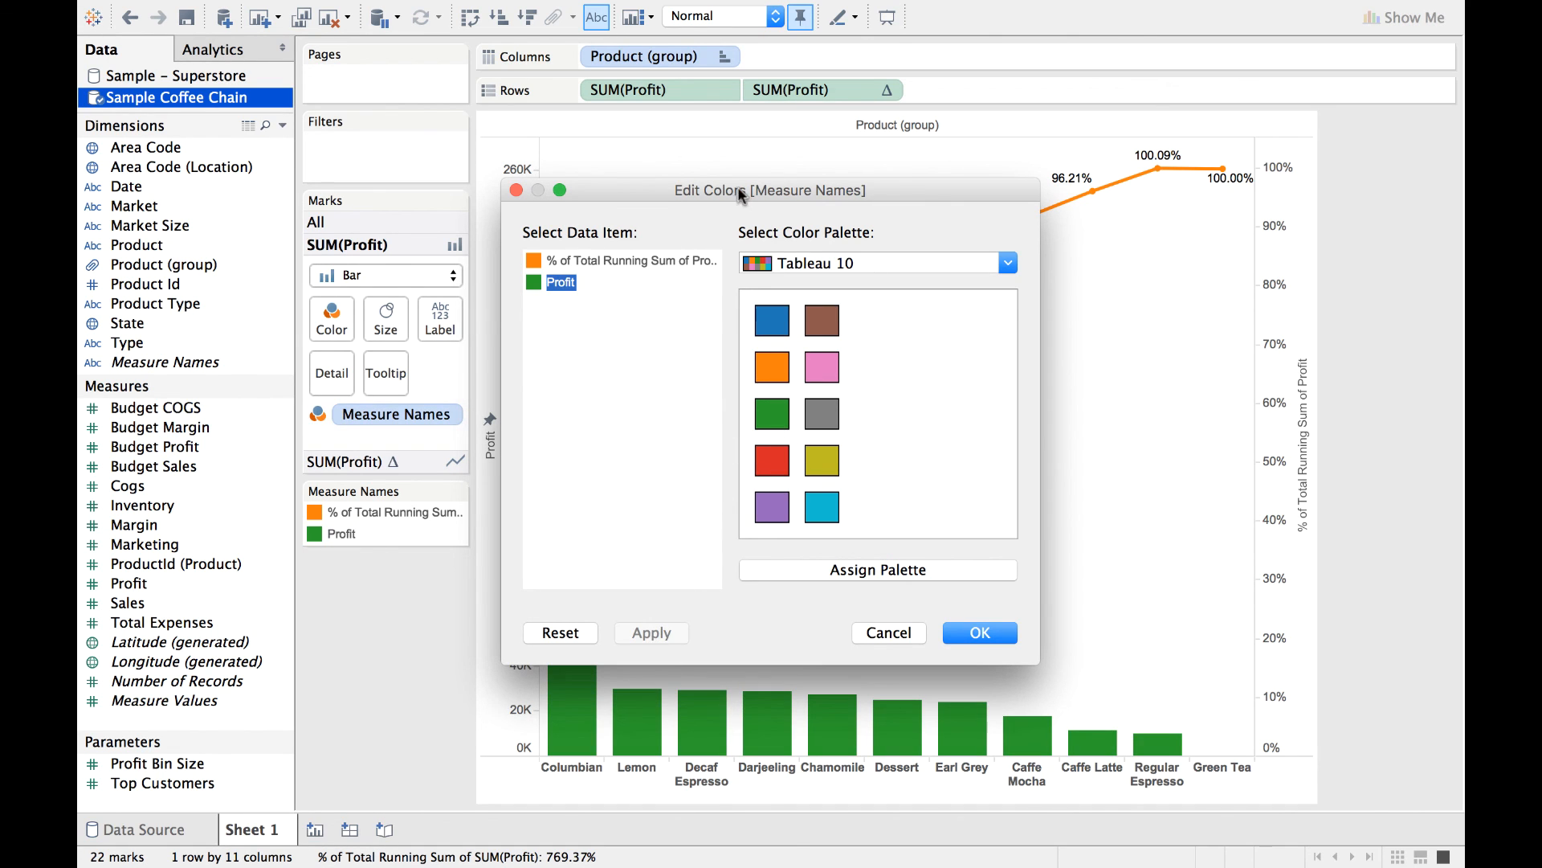
pyautogui.moveTo(729, 197); pyautogui.dragTo(921, 65)
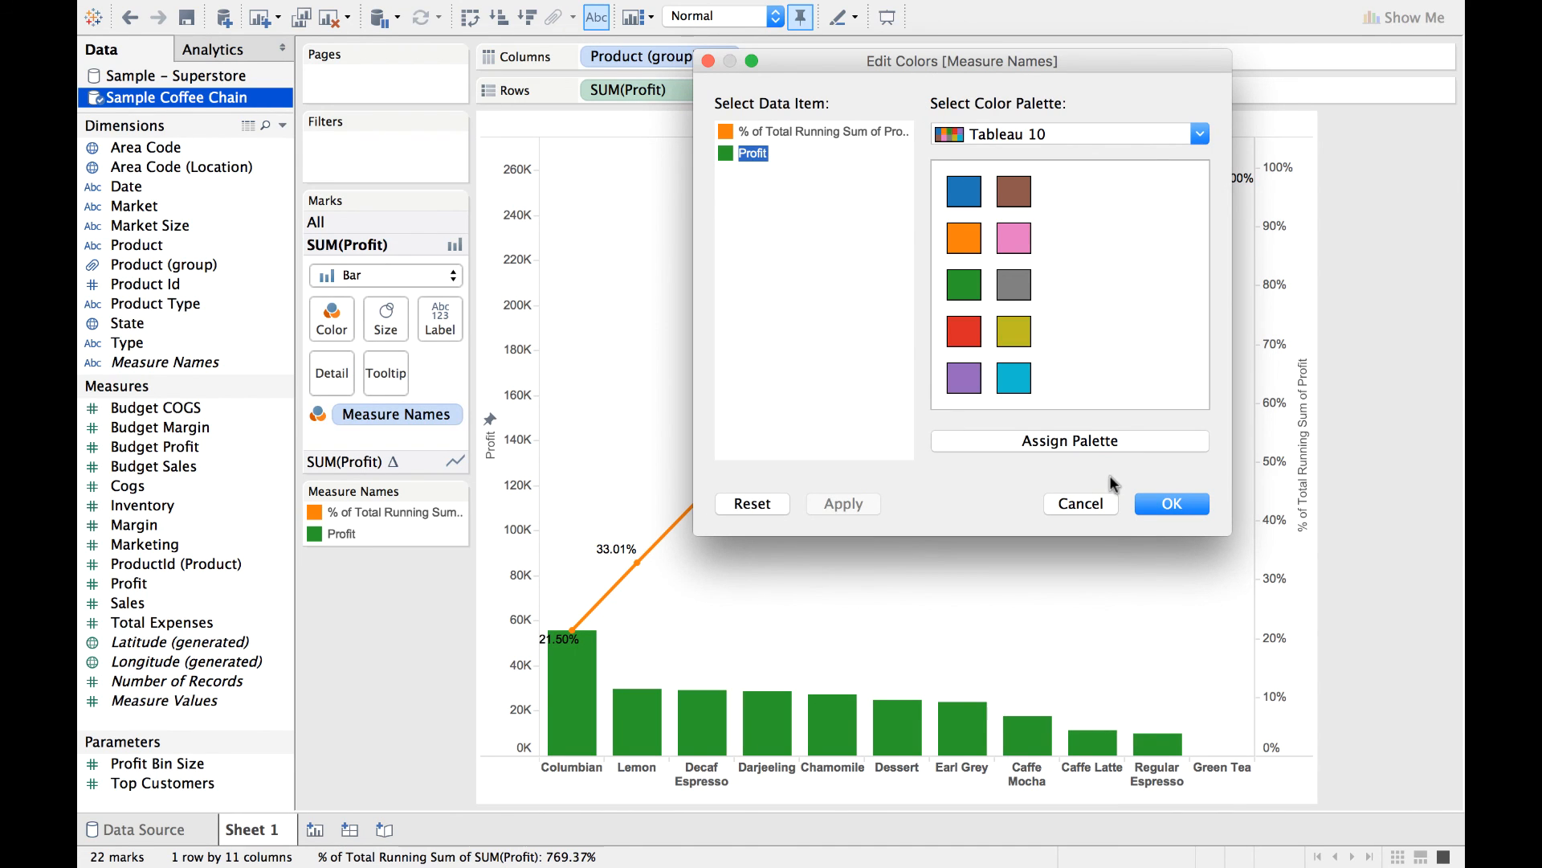
pyautogui.click(1156, 504)
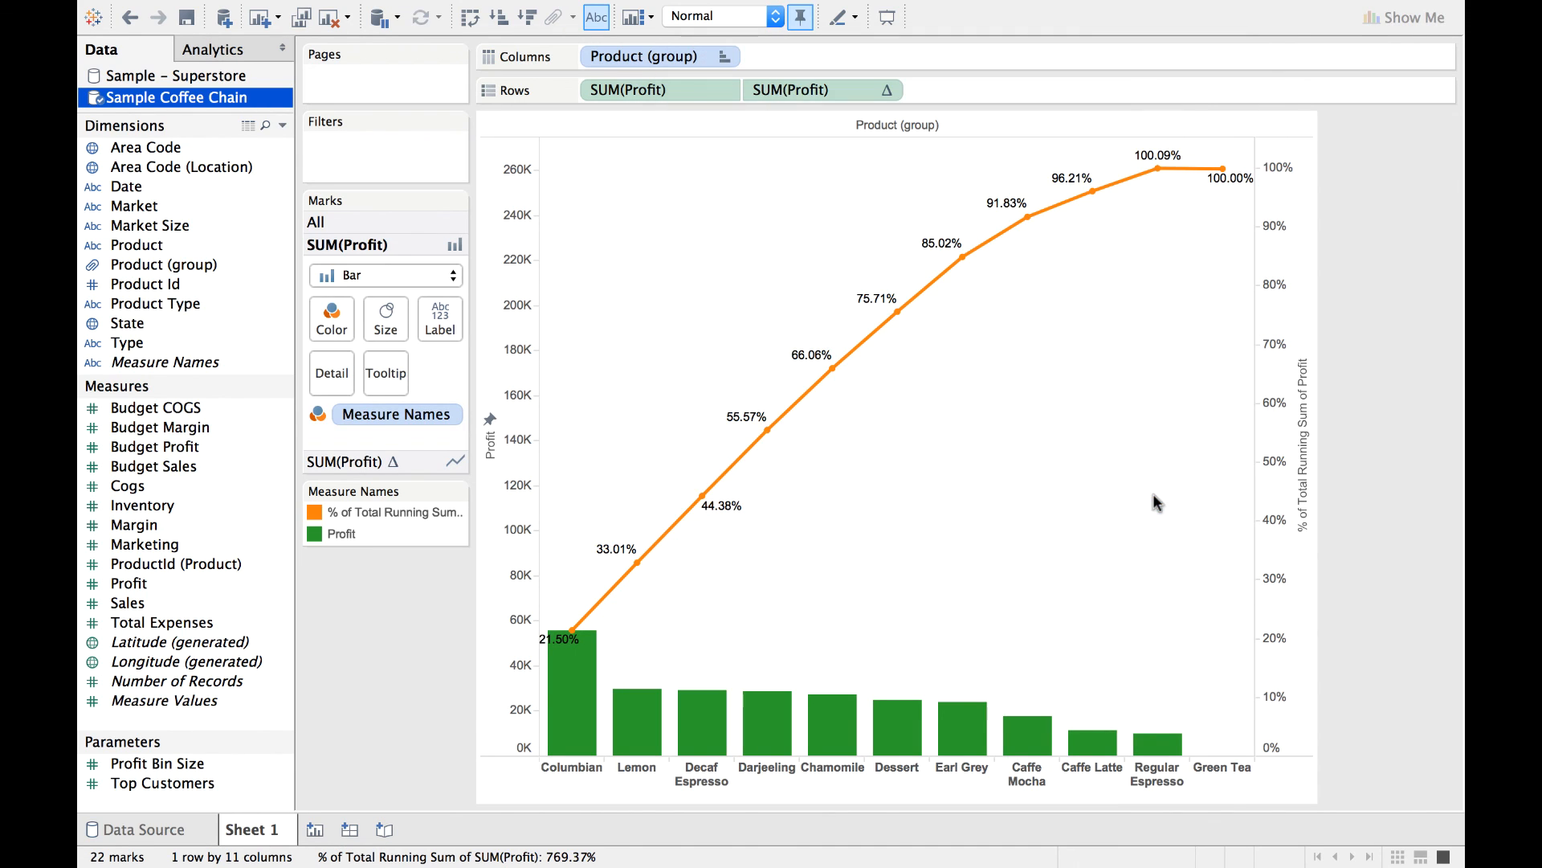
# Rename Sheet 1 as "Overlaying Pareto Chart".
pyautogui.rightClick(237, 826)
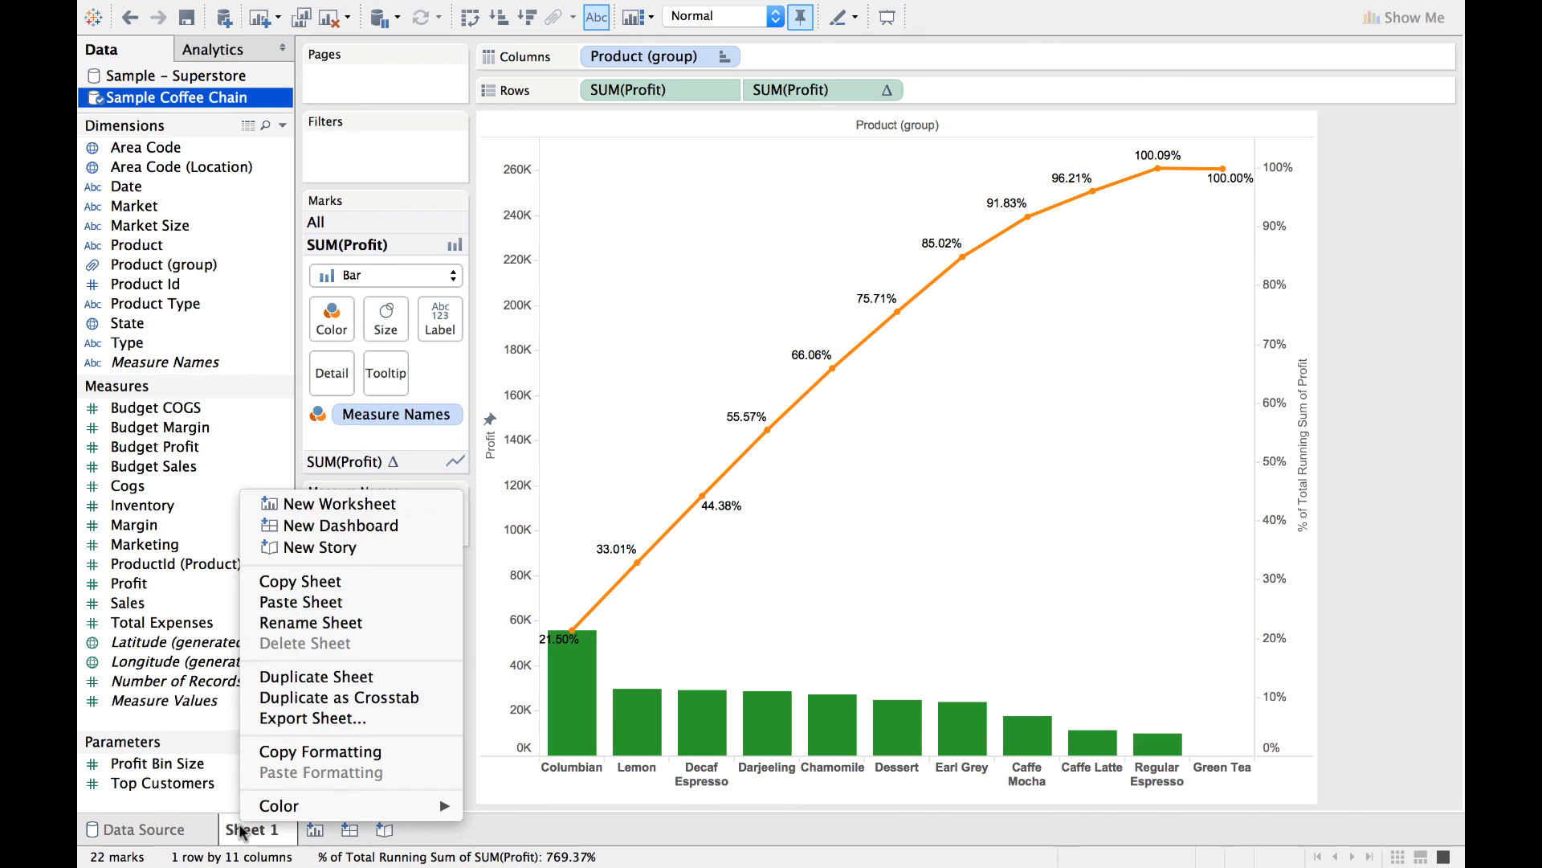
pyautogui.click(366, 623)
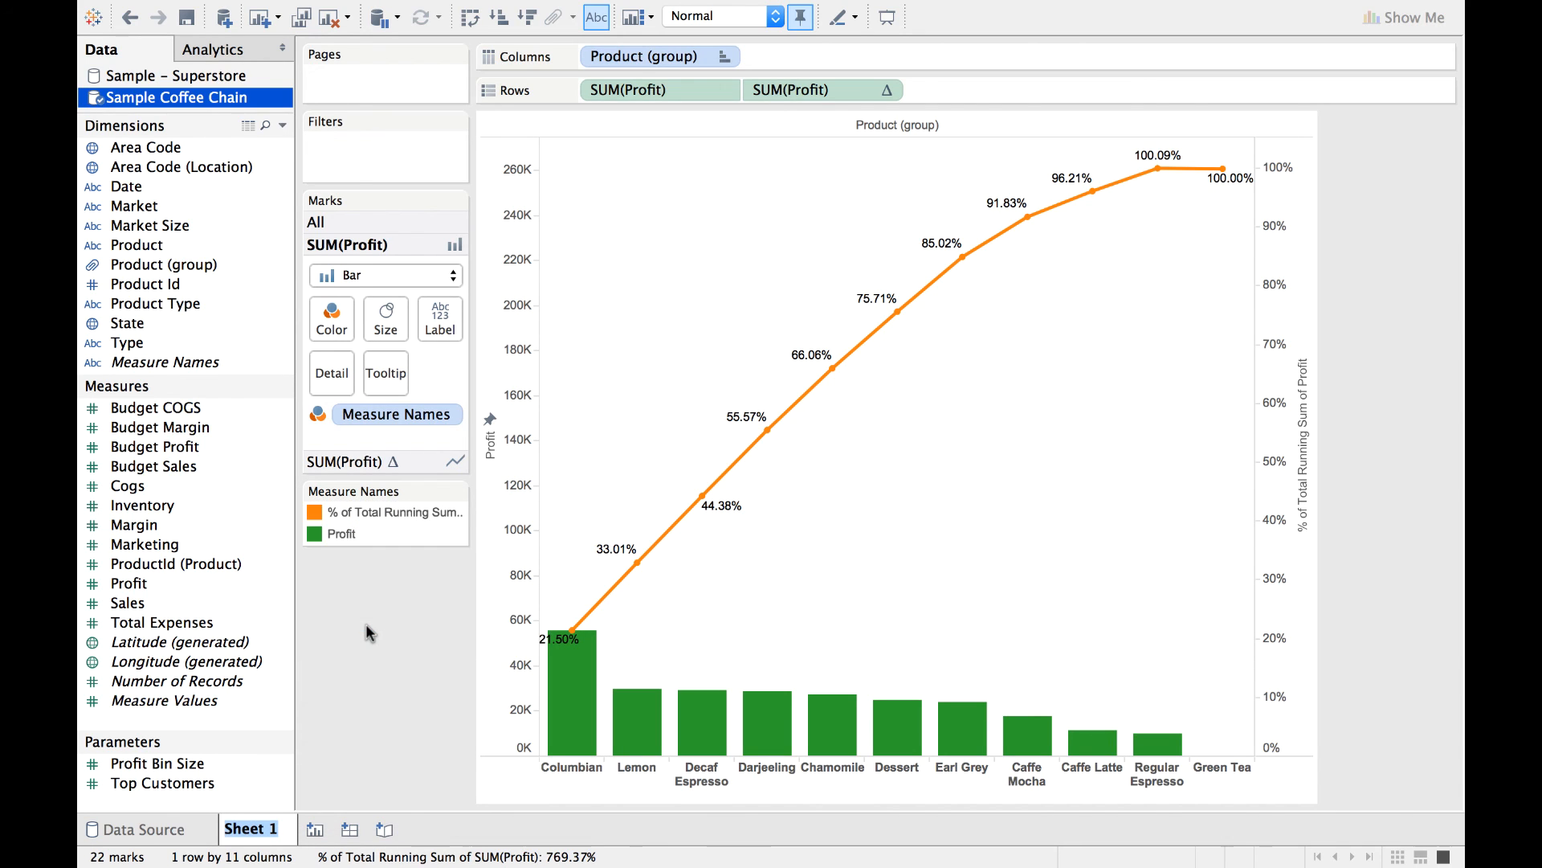
pyautogui.press('BackSpace')
pyautogui.write('Overlaying')
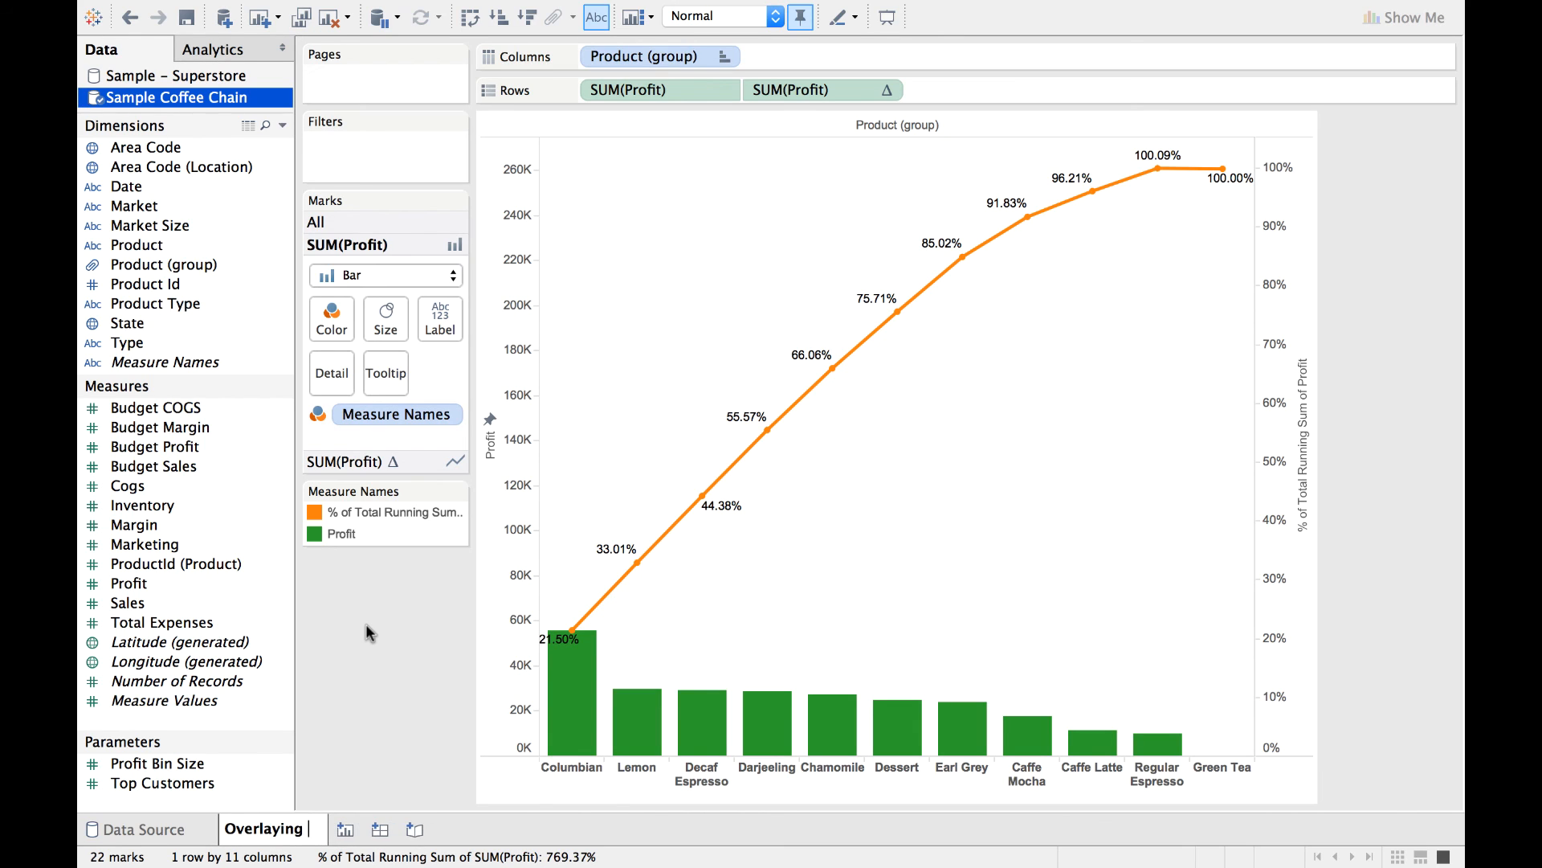
pyautogui.write(' Pareto')
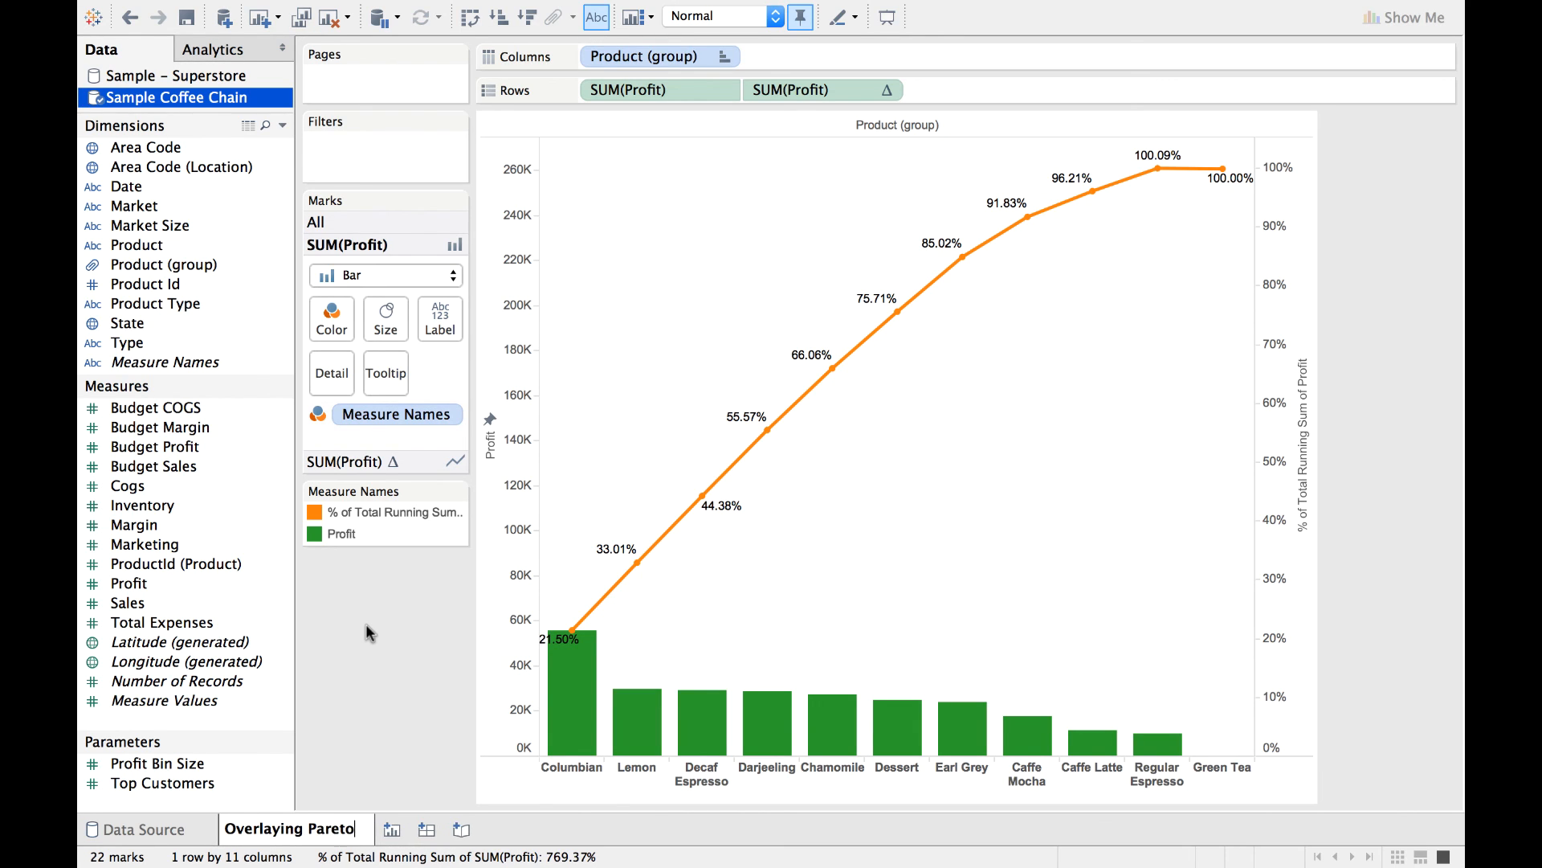
pyautogui.write(' C')
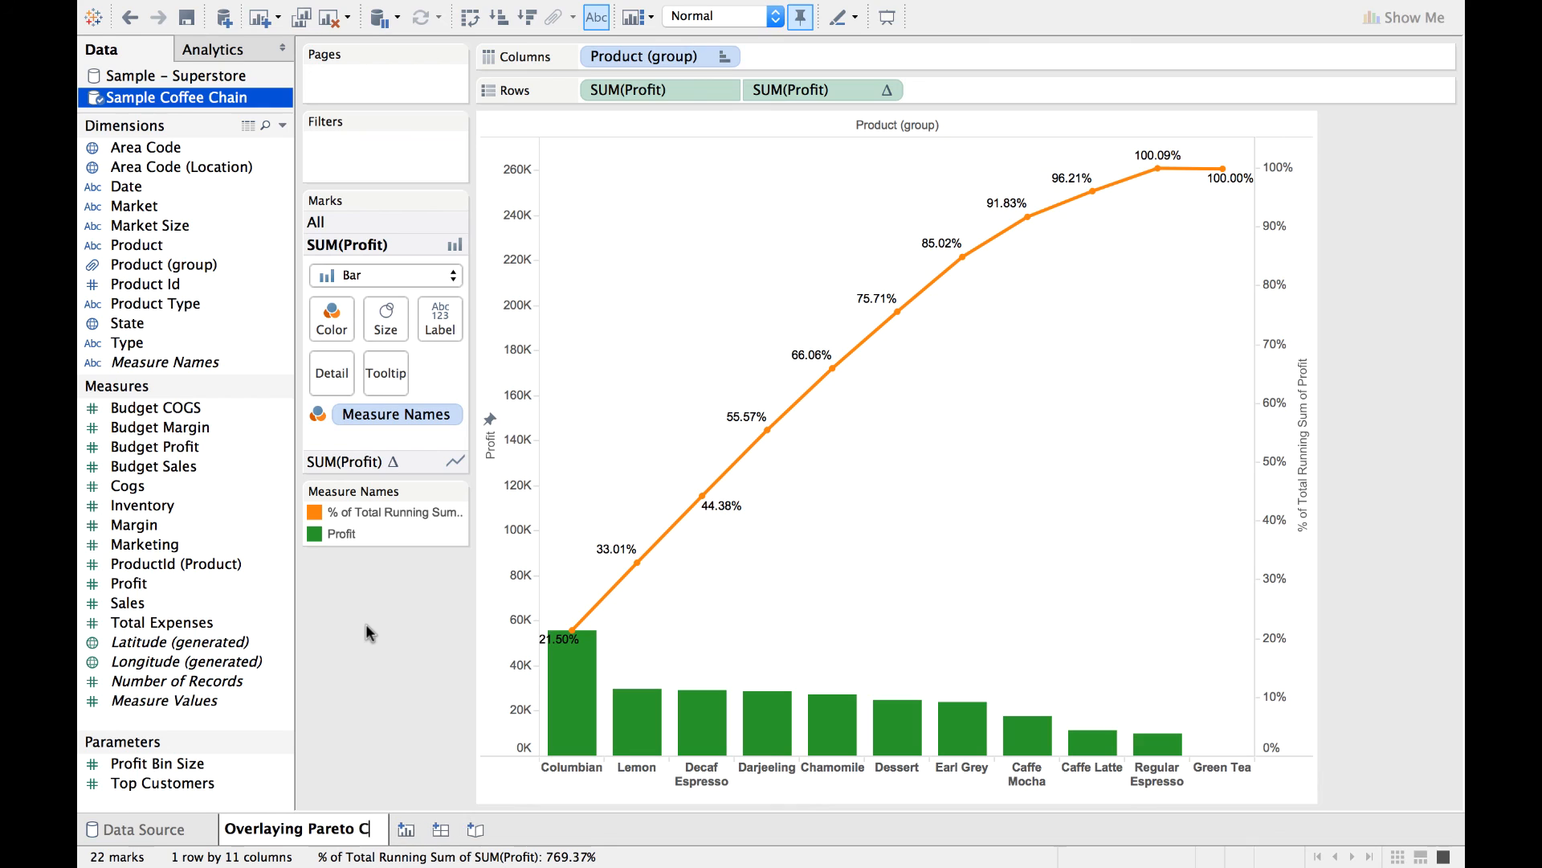
pyautogui.write('hart')
pyautogui.press('Return')
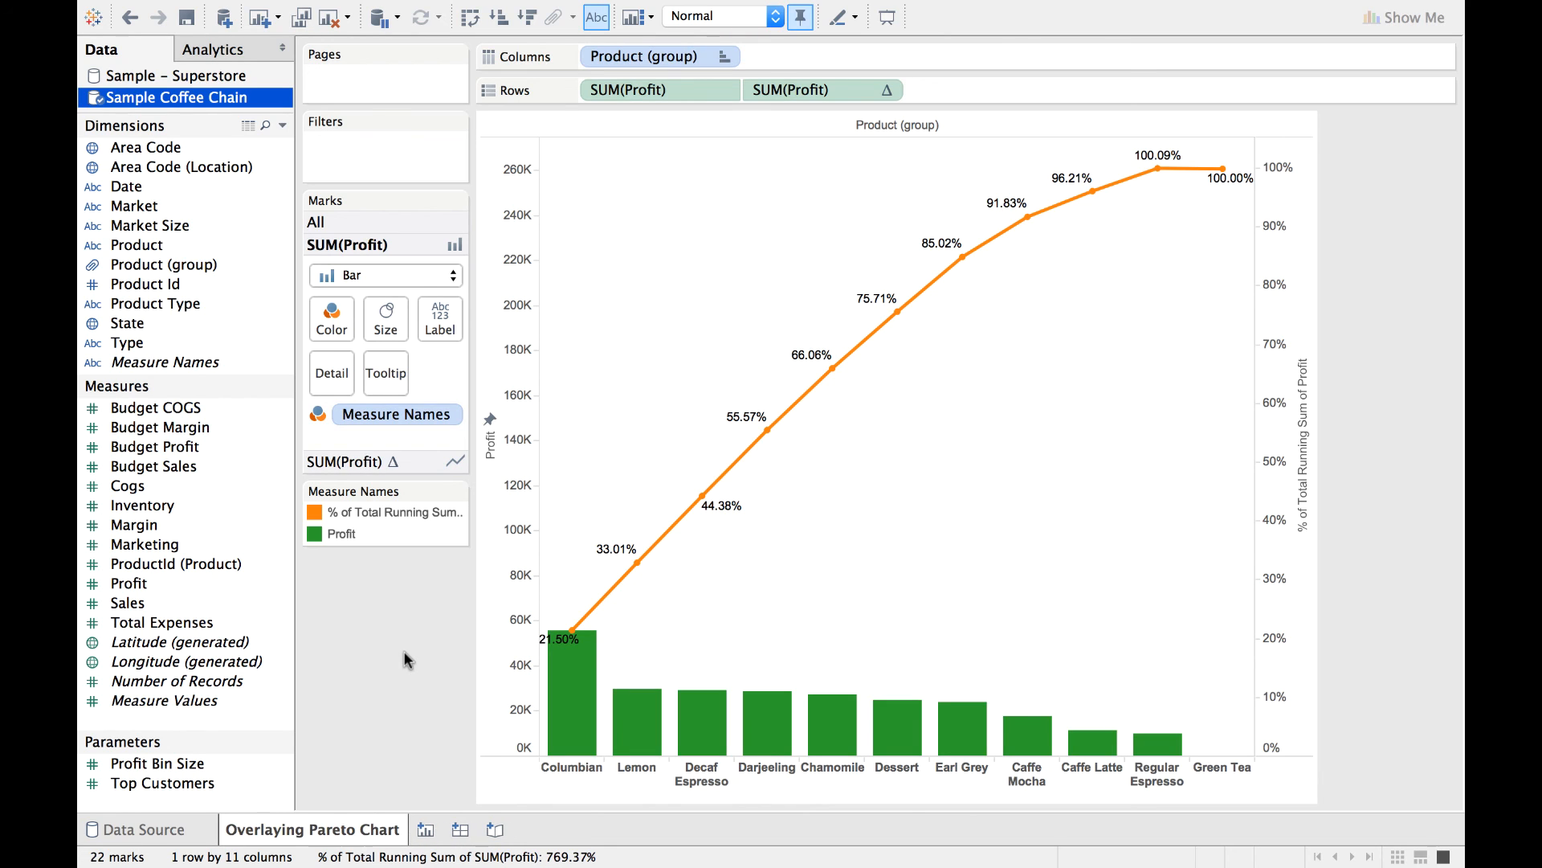